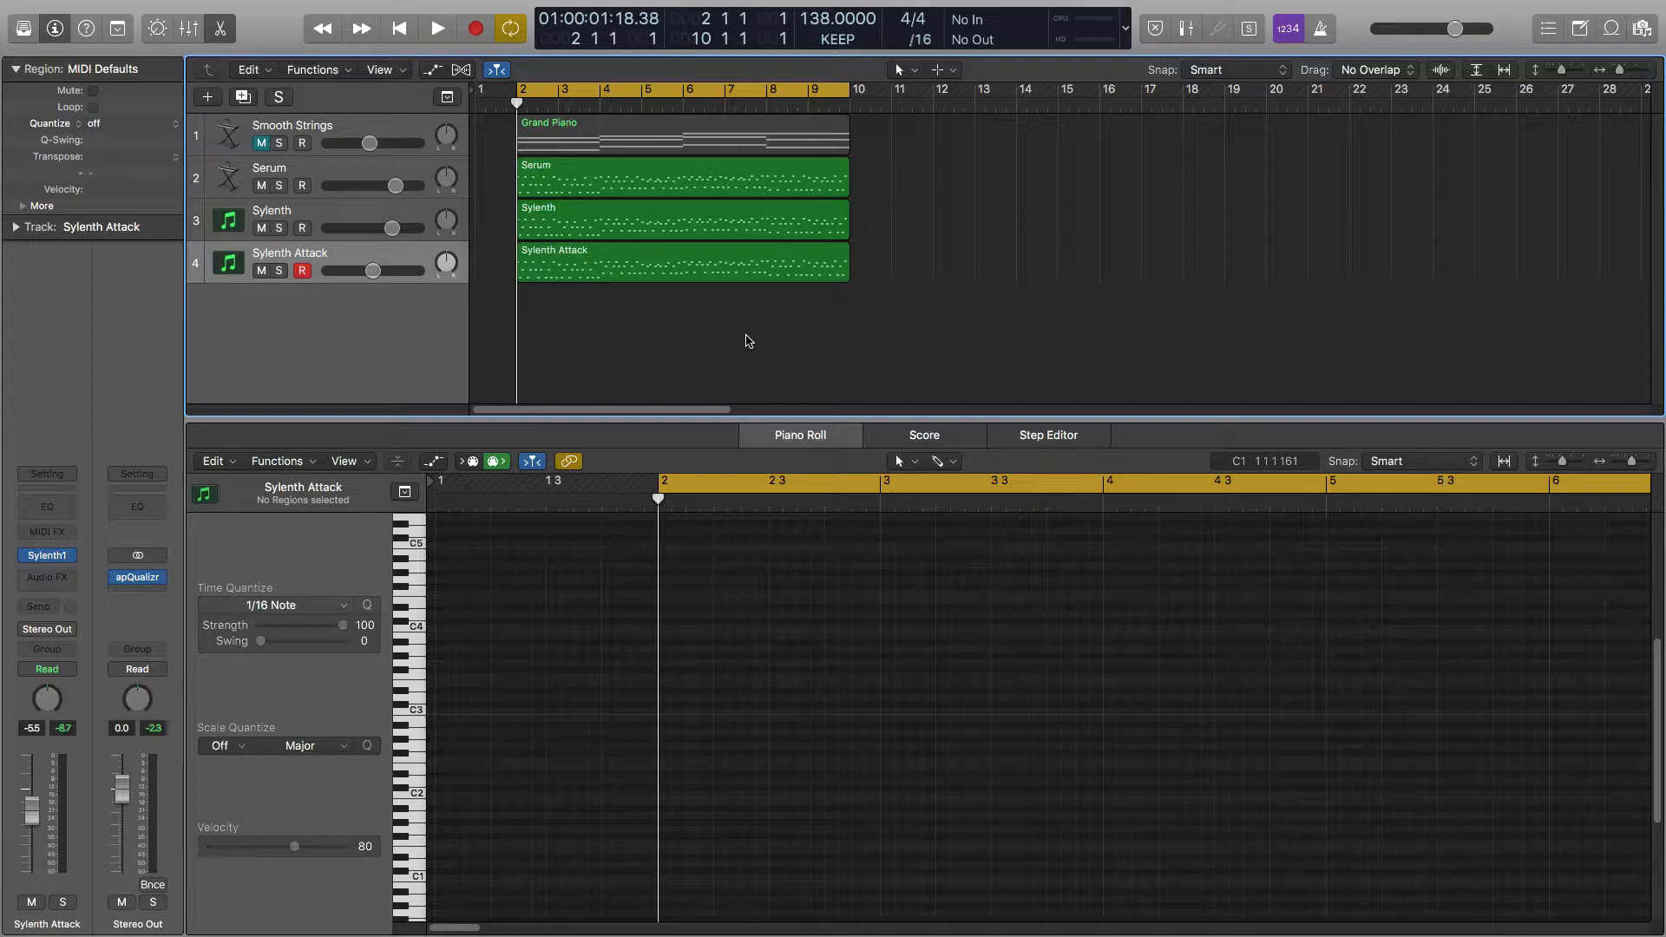
# - Play the full arrangement through the cycle range, stop it and return the playhead to bar 2
pyautogui.press('space')
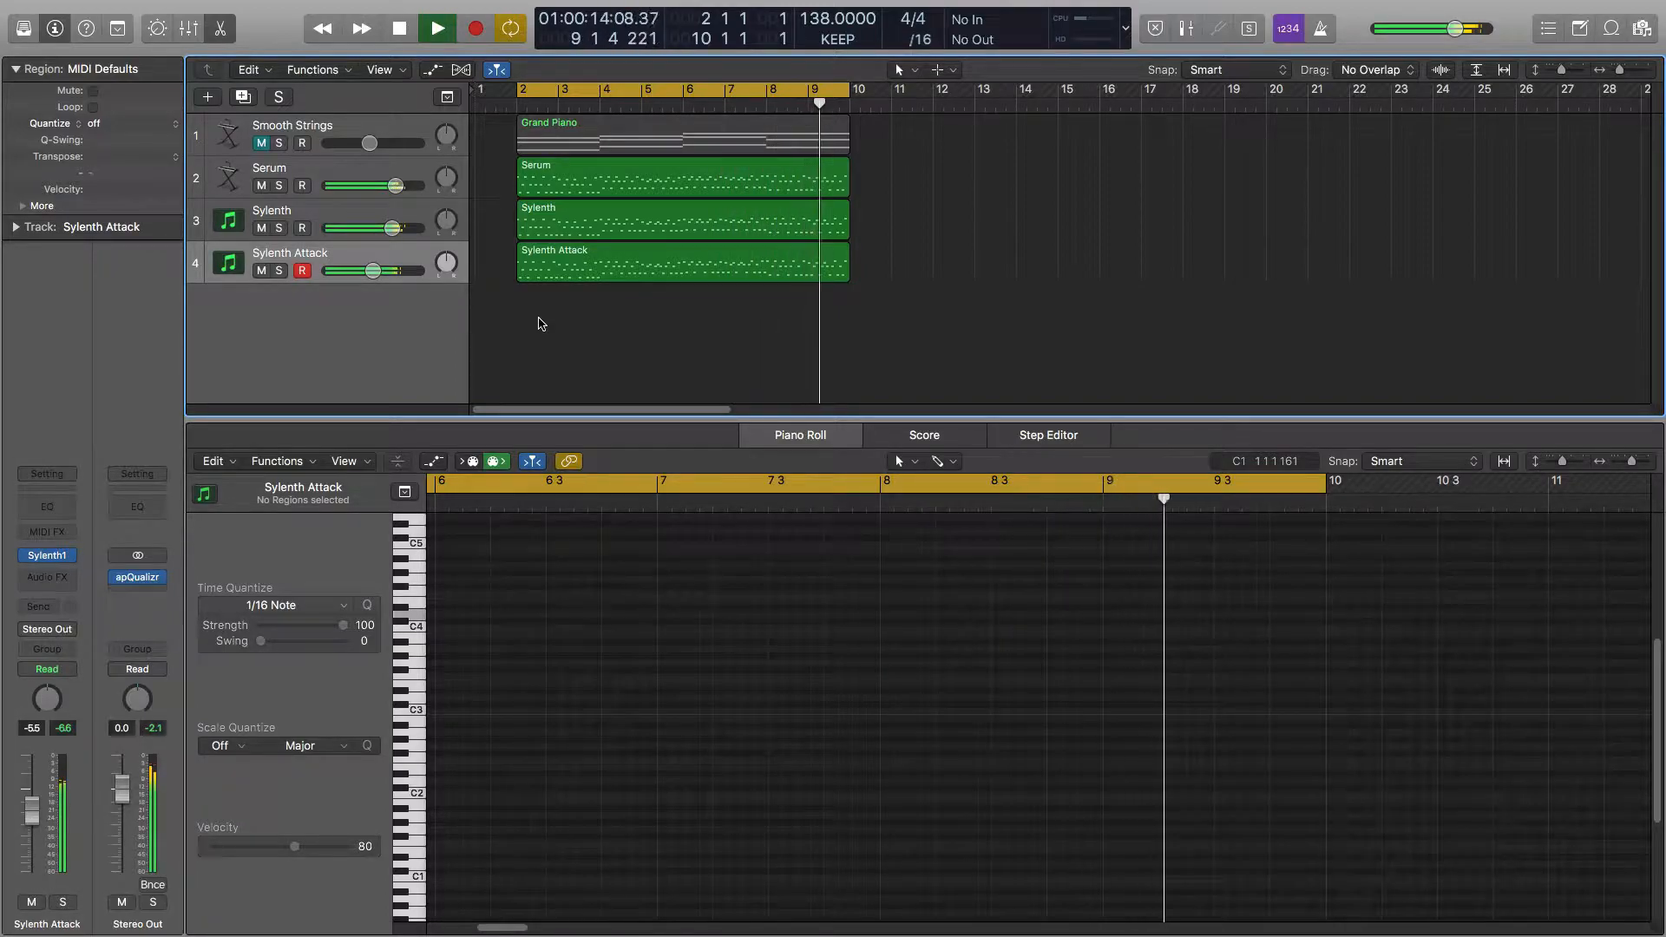
pyautogui.press('space')
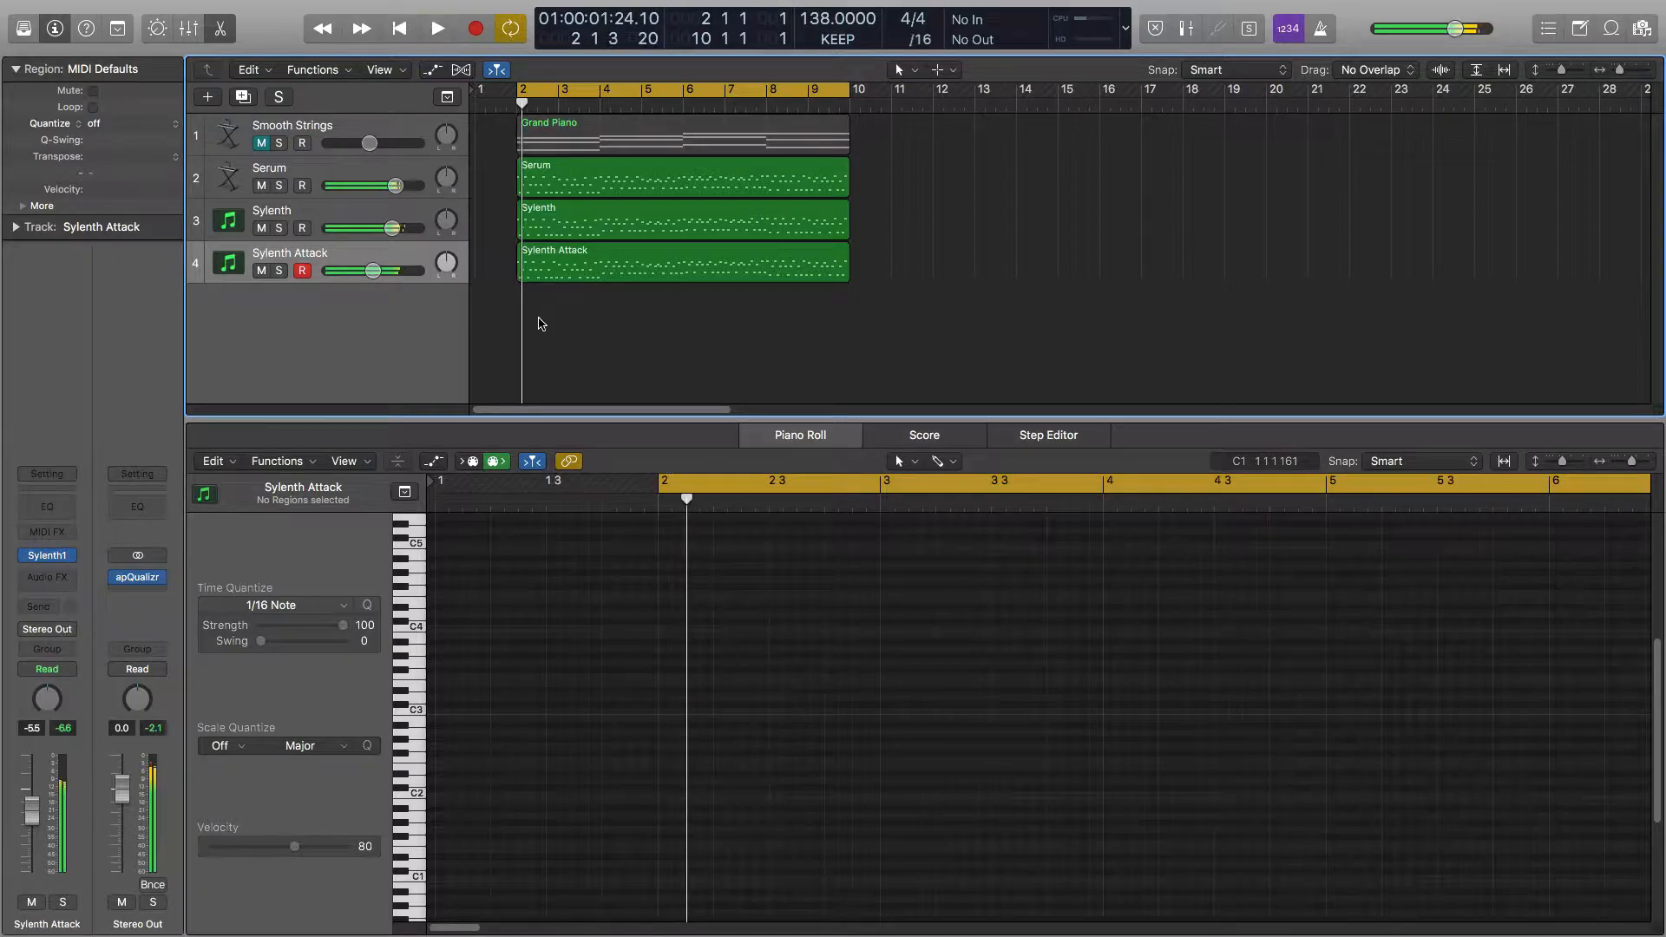
pyautogui.press('Return')
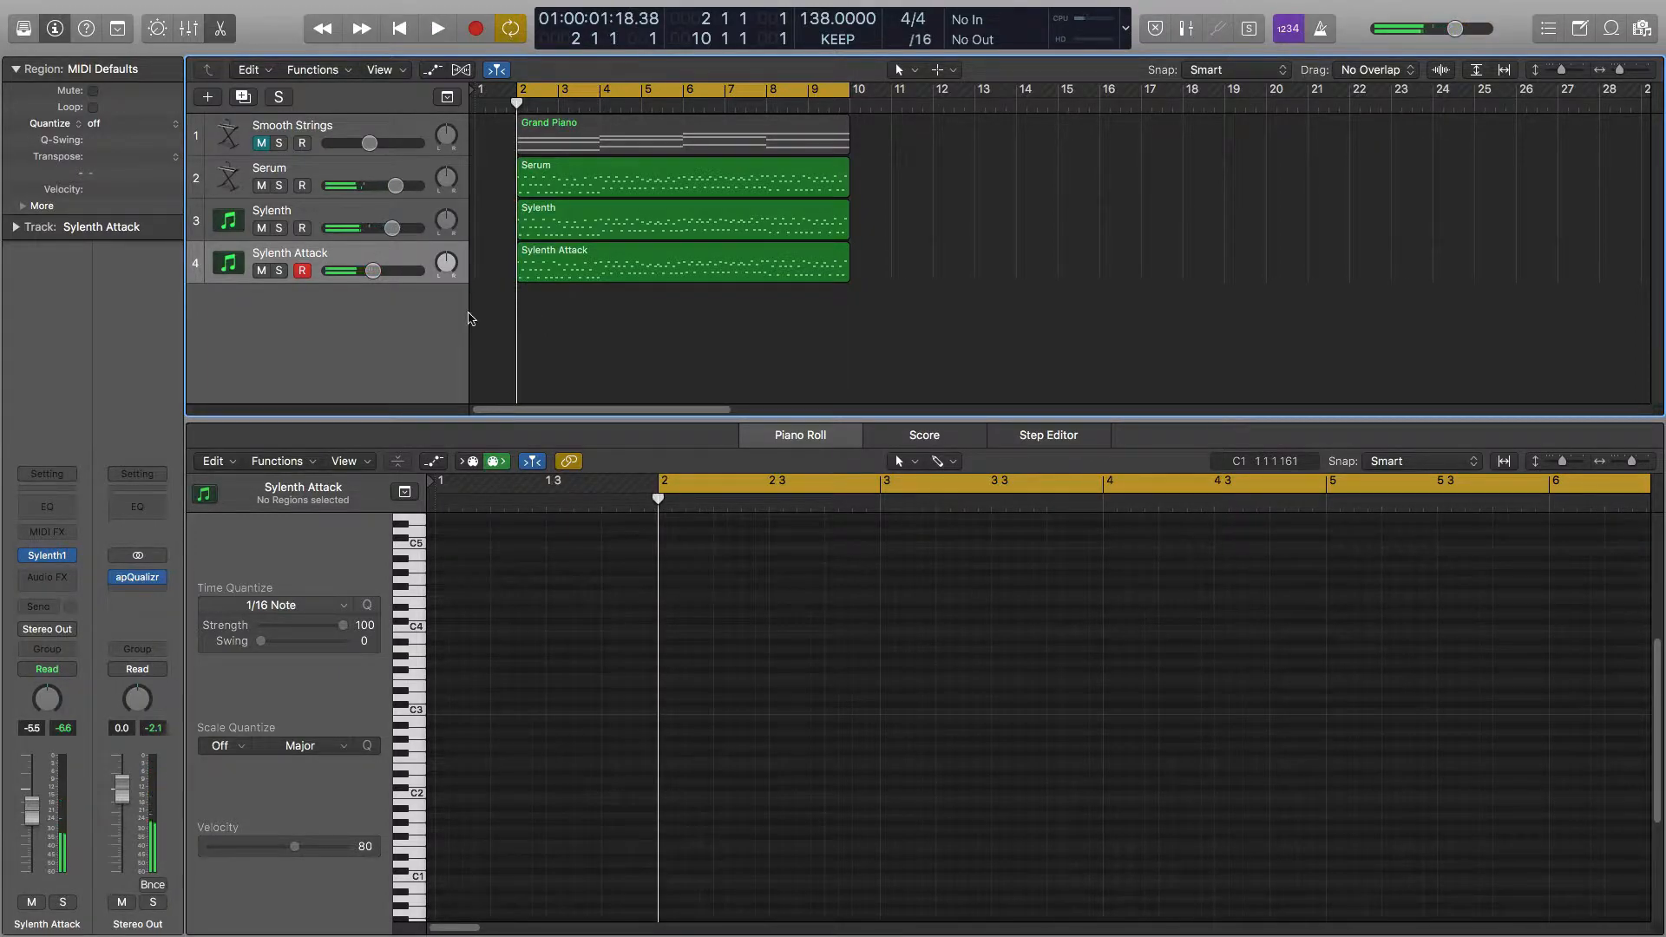
# - Solo the Serum track, listen to its part alone and remove the solo again
pyautogui.click(321, 179)
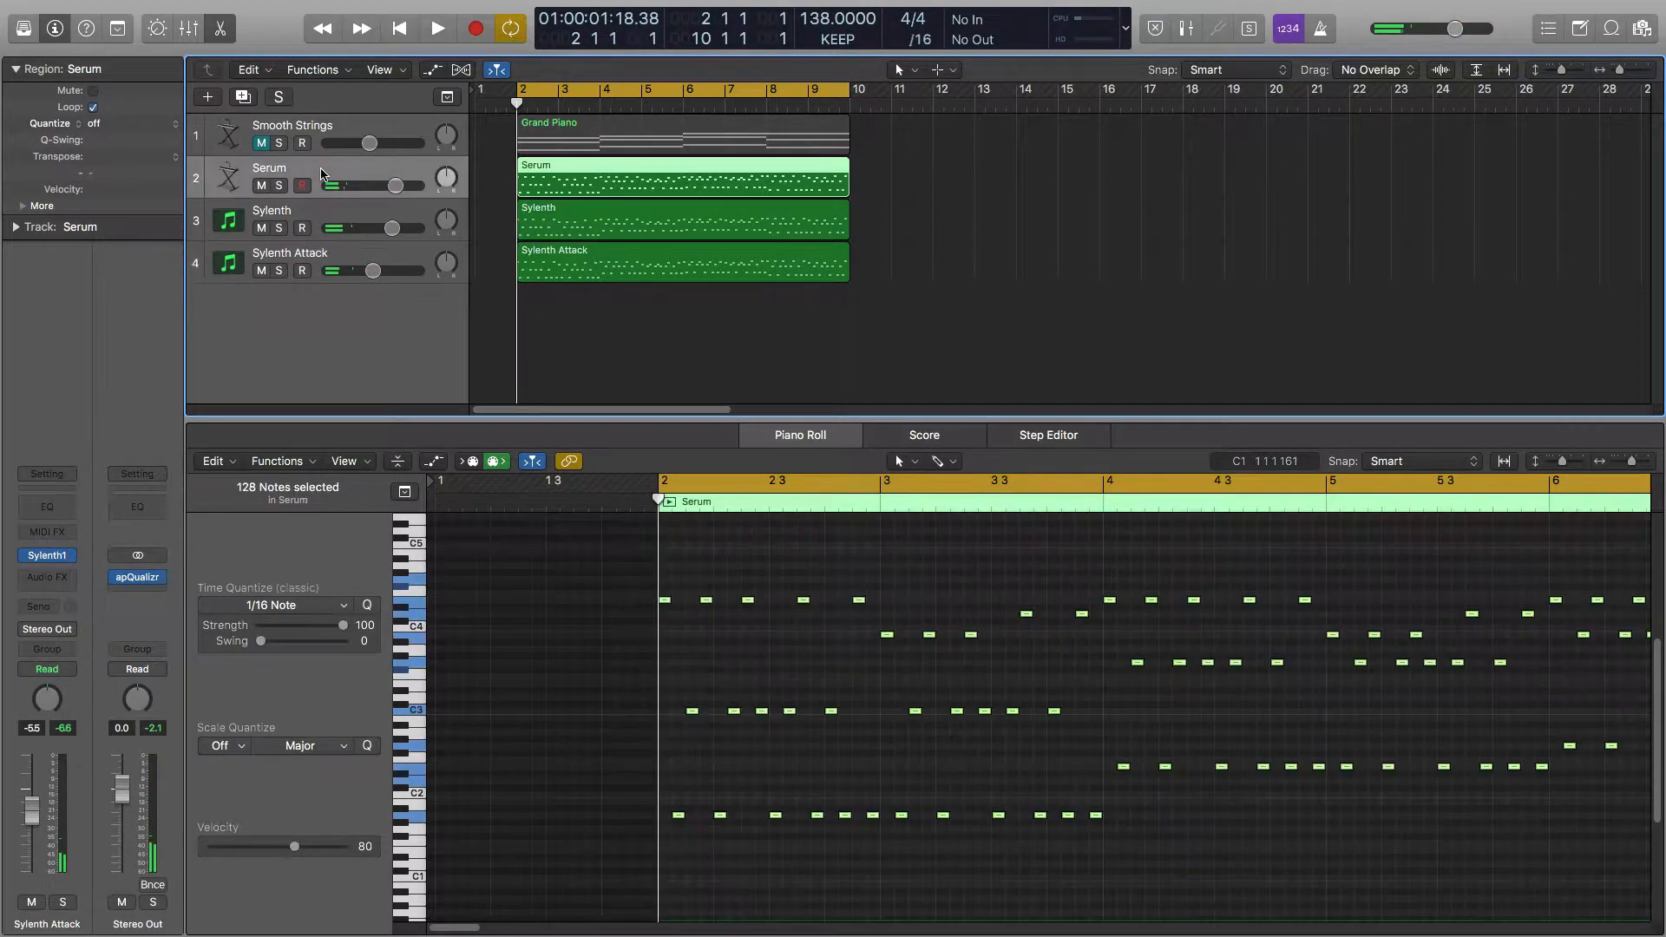
pyautogui.click(280, 185)
pyautogui.press('space')
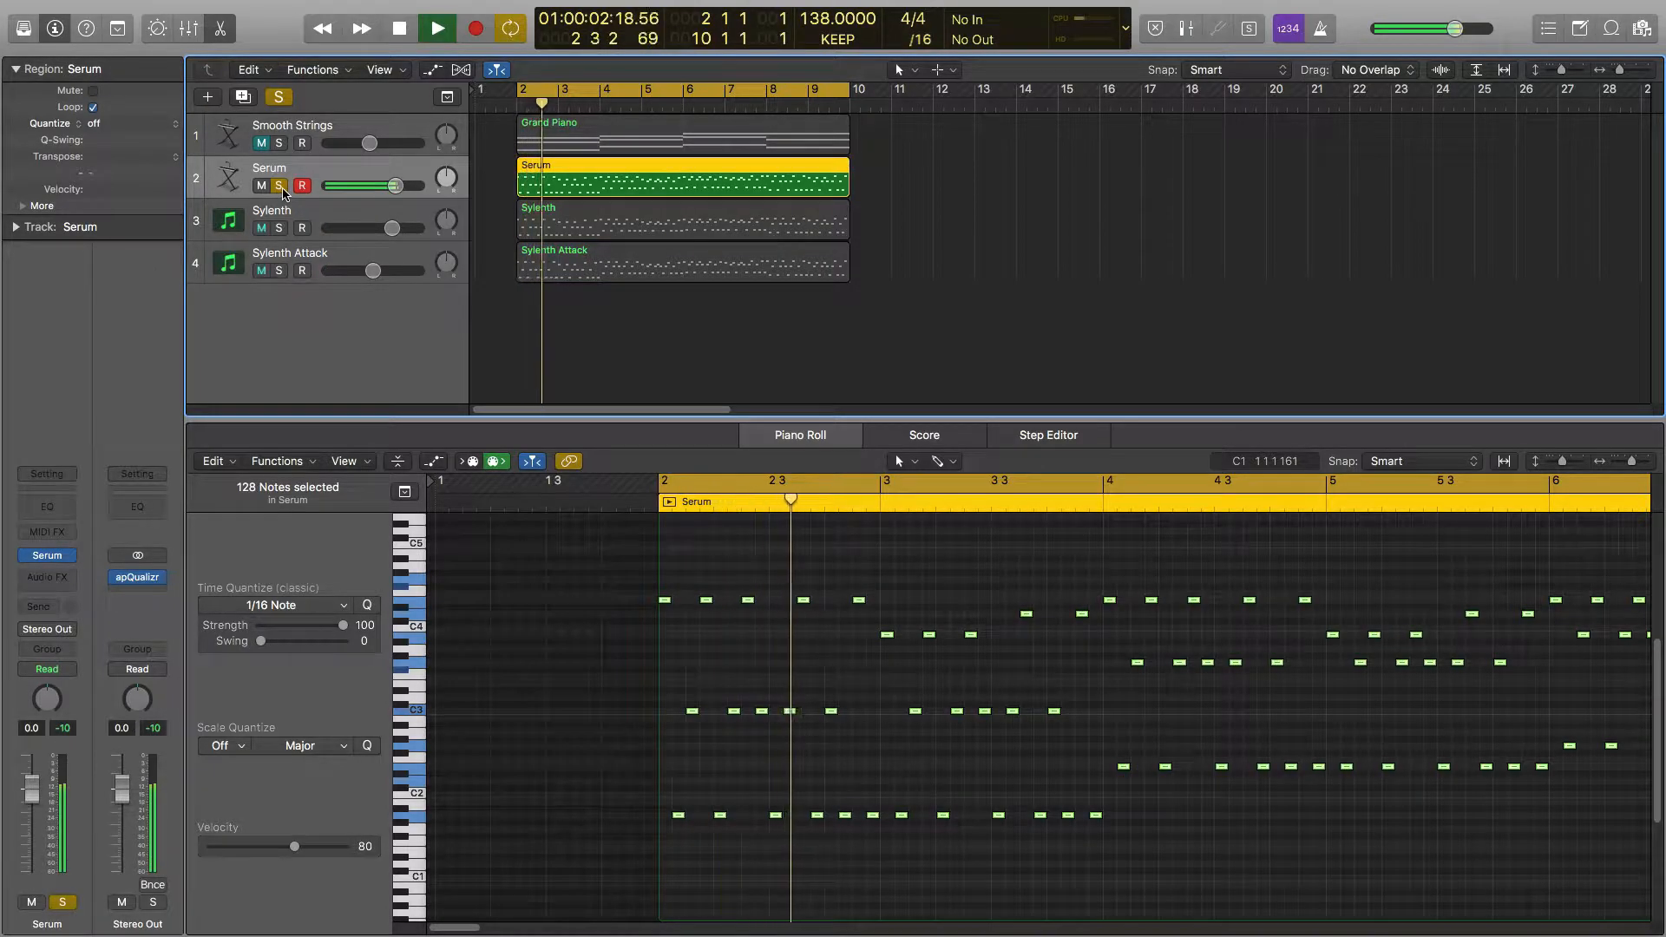
pyautogui.press('space')
pyautogui.click(279, 185)
# - Solo the Sylenth track, play its part alone and switch the solo off again
pyautogui.click(338, 221)
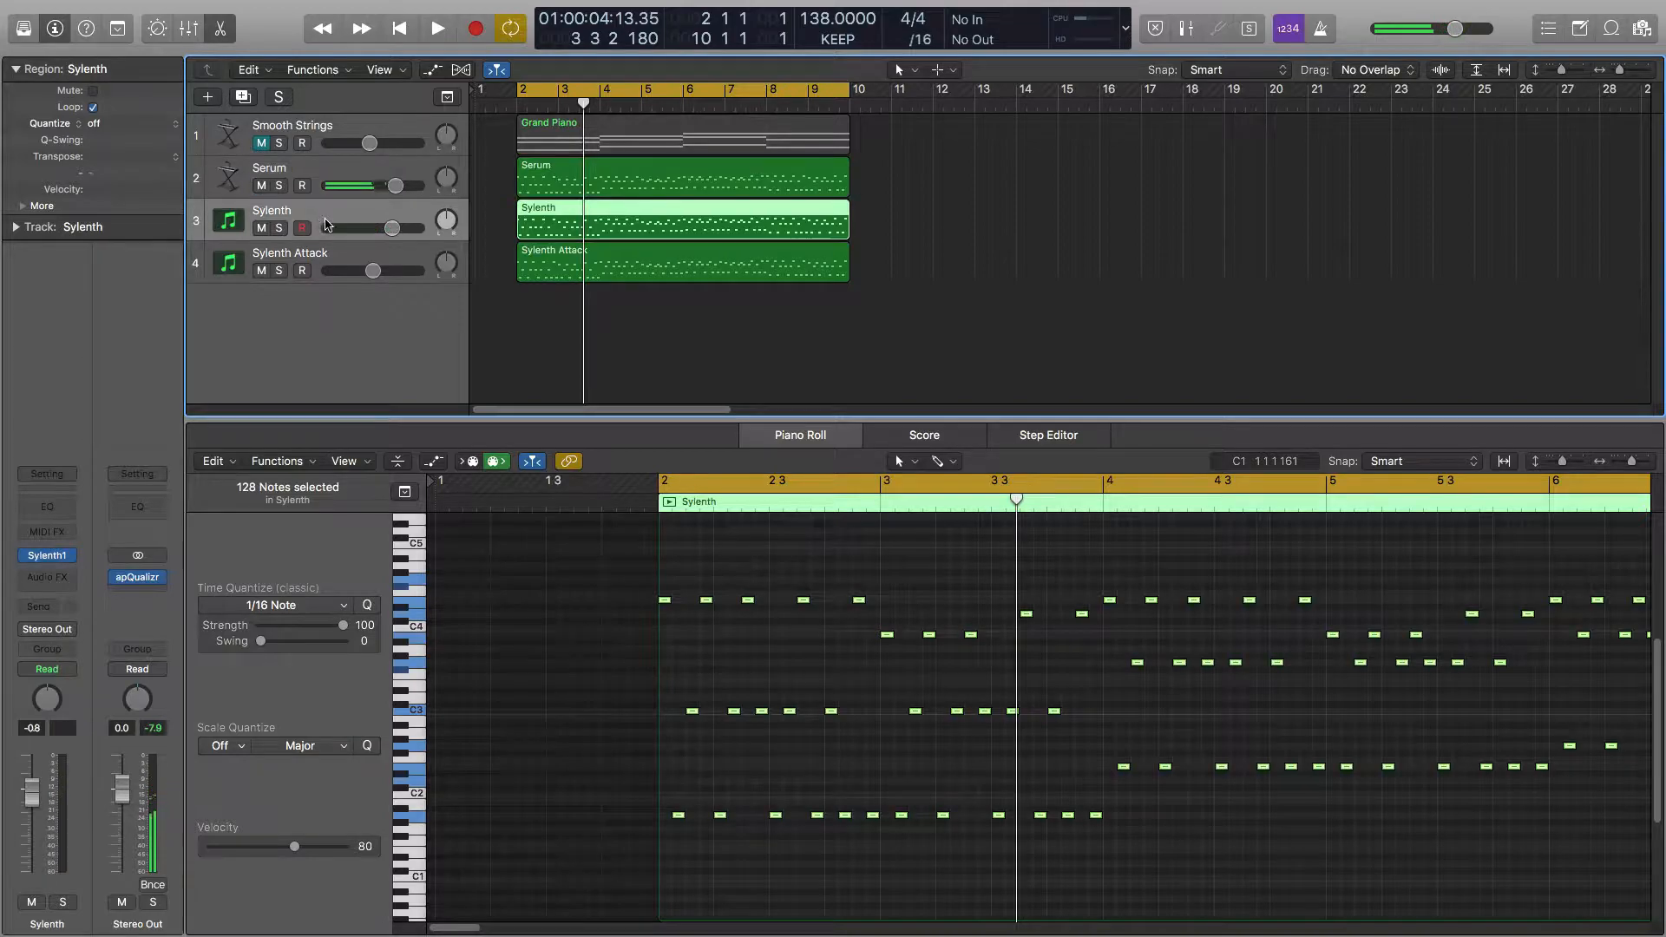
pyautogui.click(279, 229)
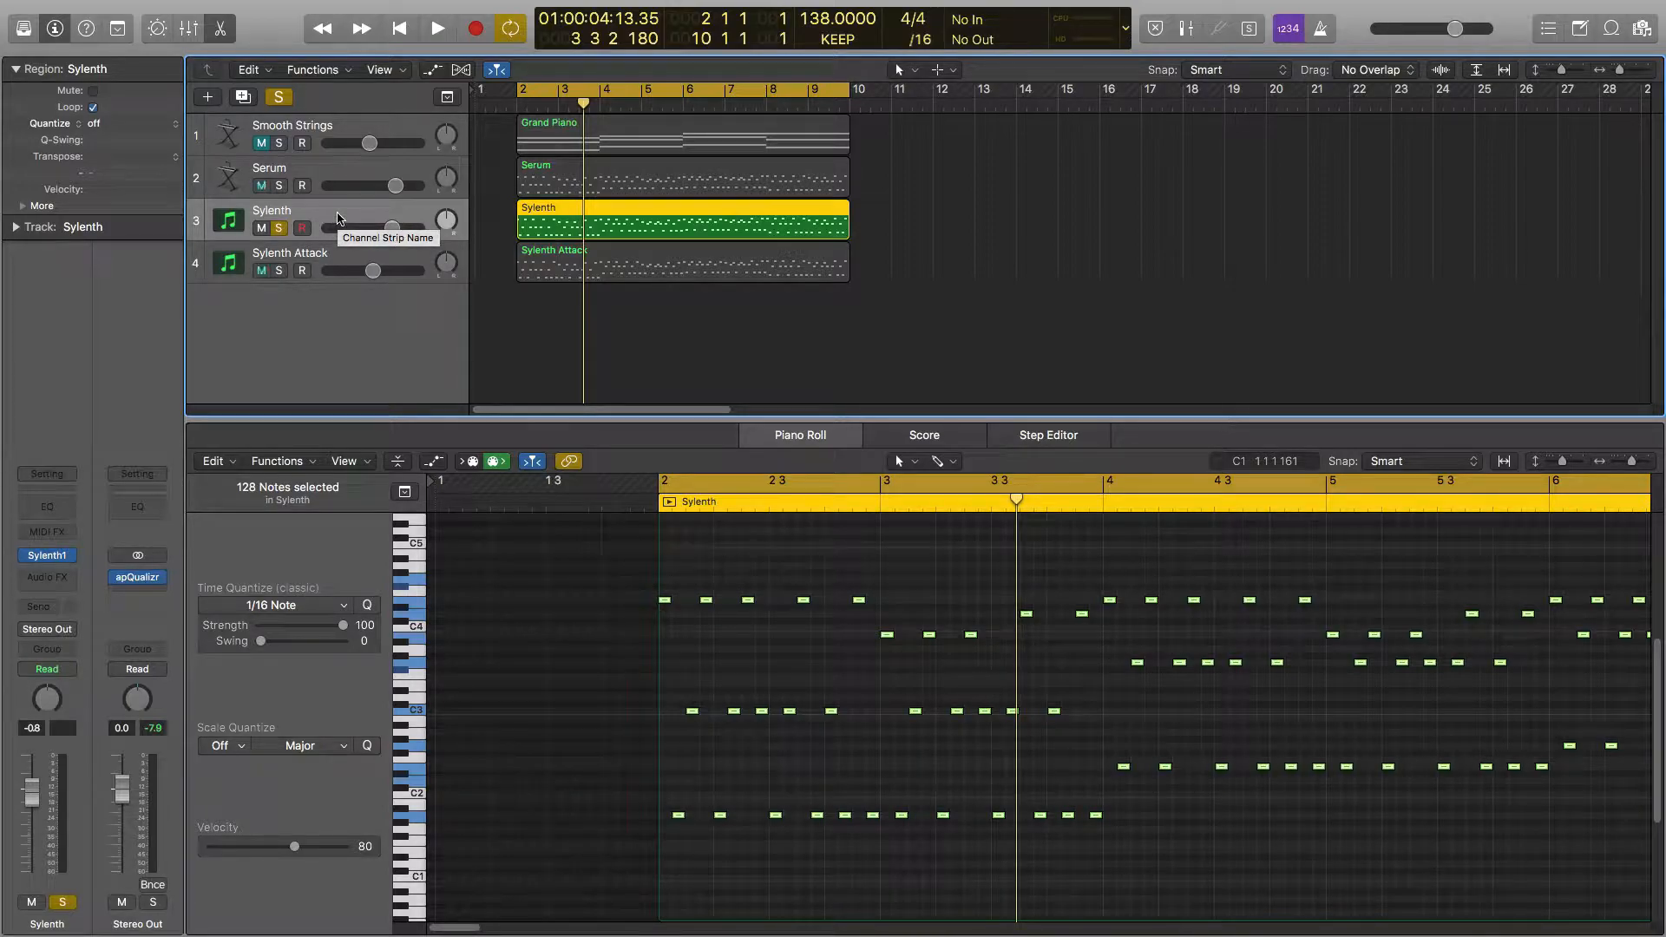
pyautogui.press('space')
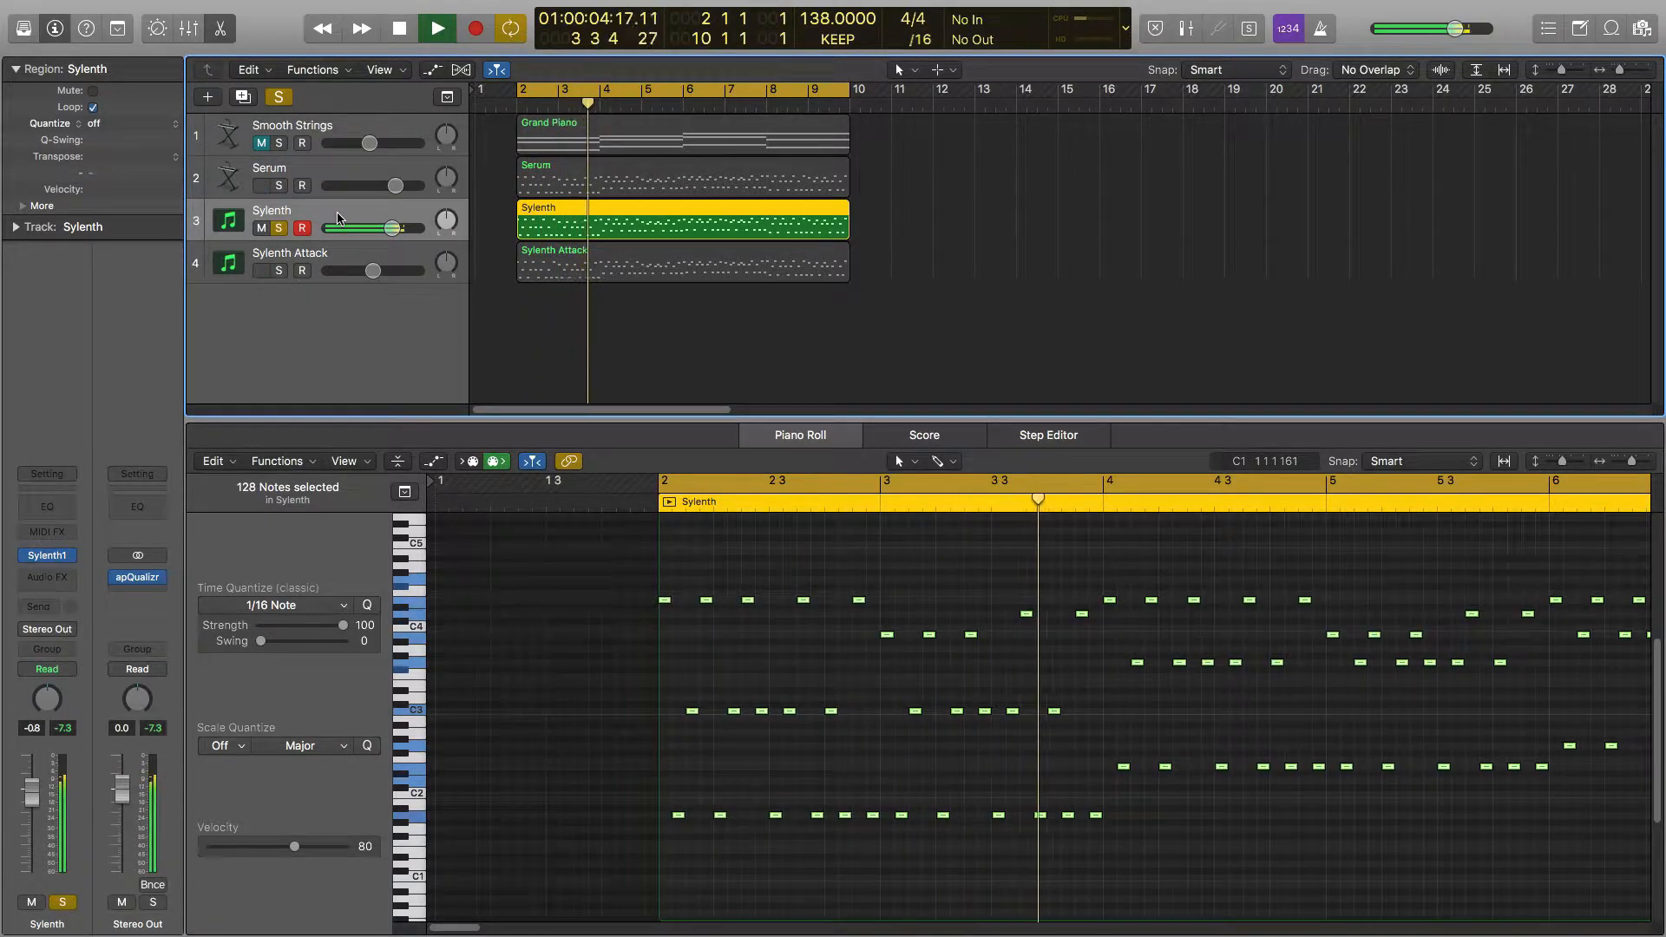
pyautogui.press('space')
pyautogui.click(278, 228)
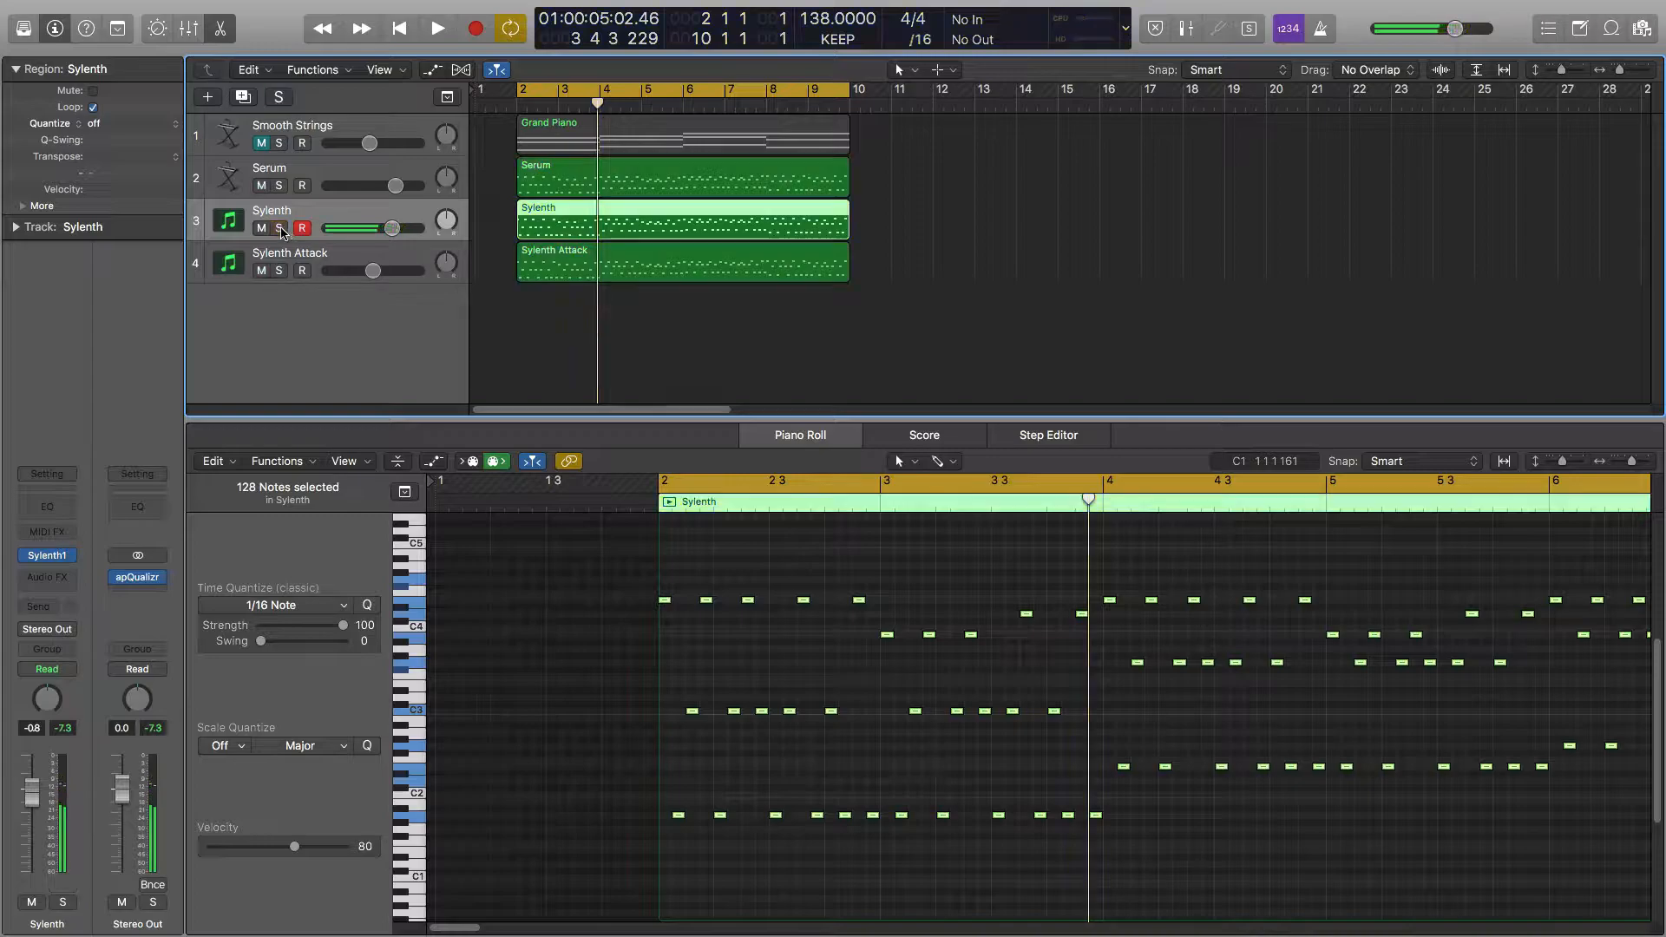
# - Solo the Sylenth Attack track, open its Sylenth1 instrument and listen to the attack layer alone
pyautogui.click(278, 271)
pyautogui.click(334, 257)
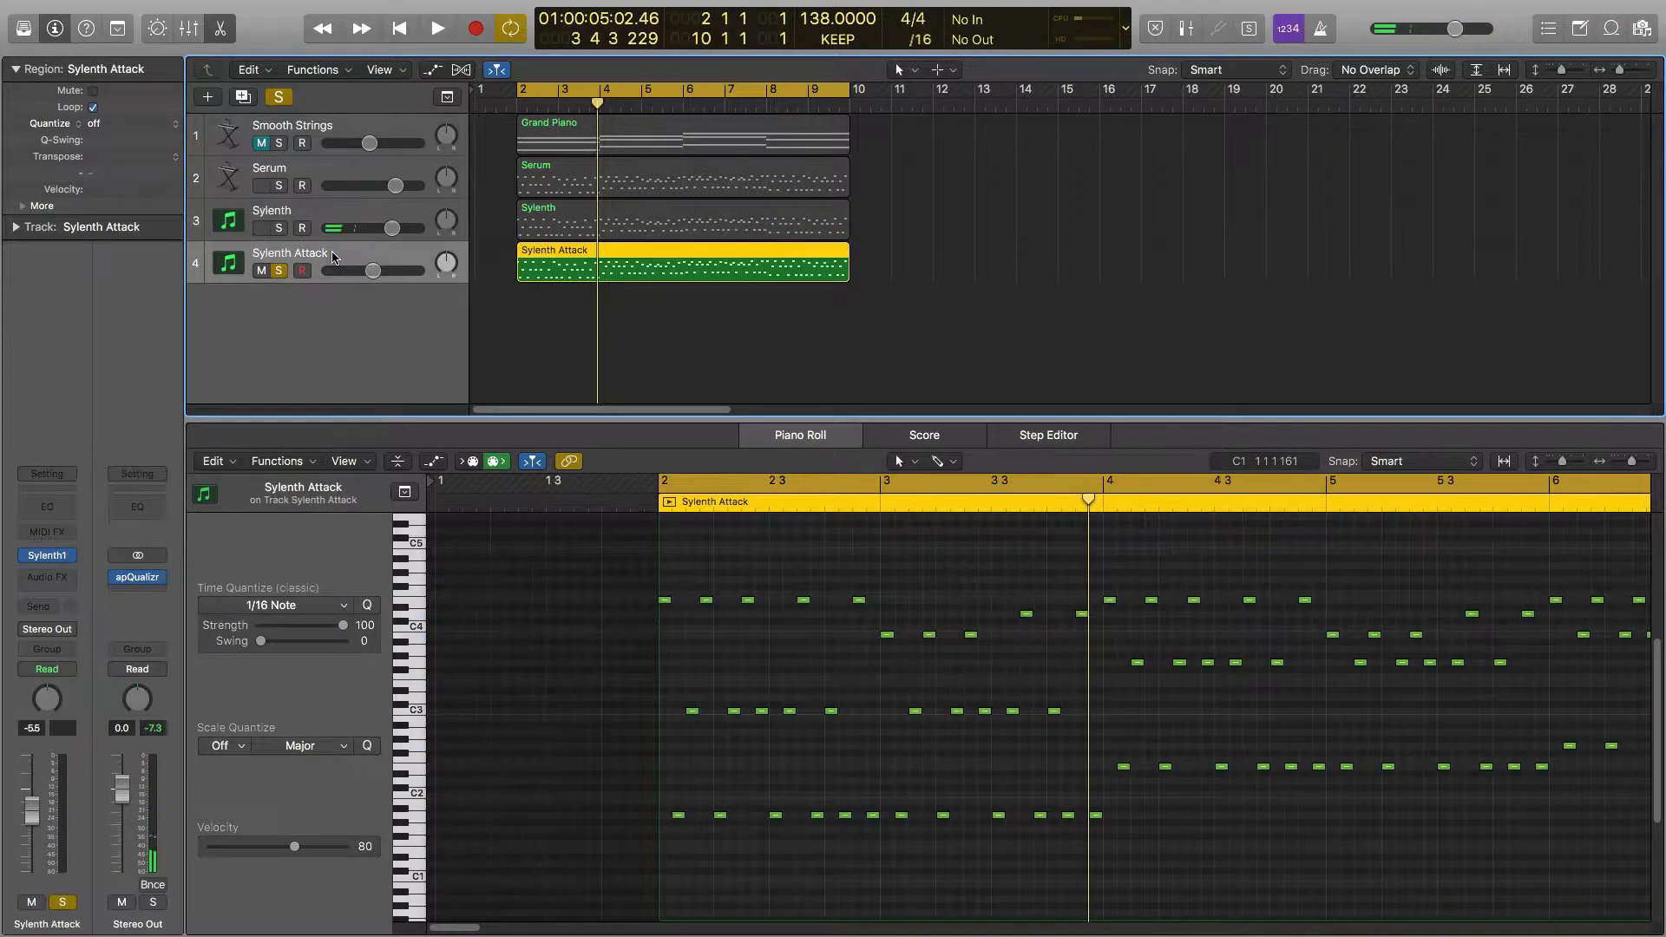
pyautogui.click(52, 558)
pyautogui.moveTo(182, 26); pyautogui.dragTo(580, 84)
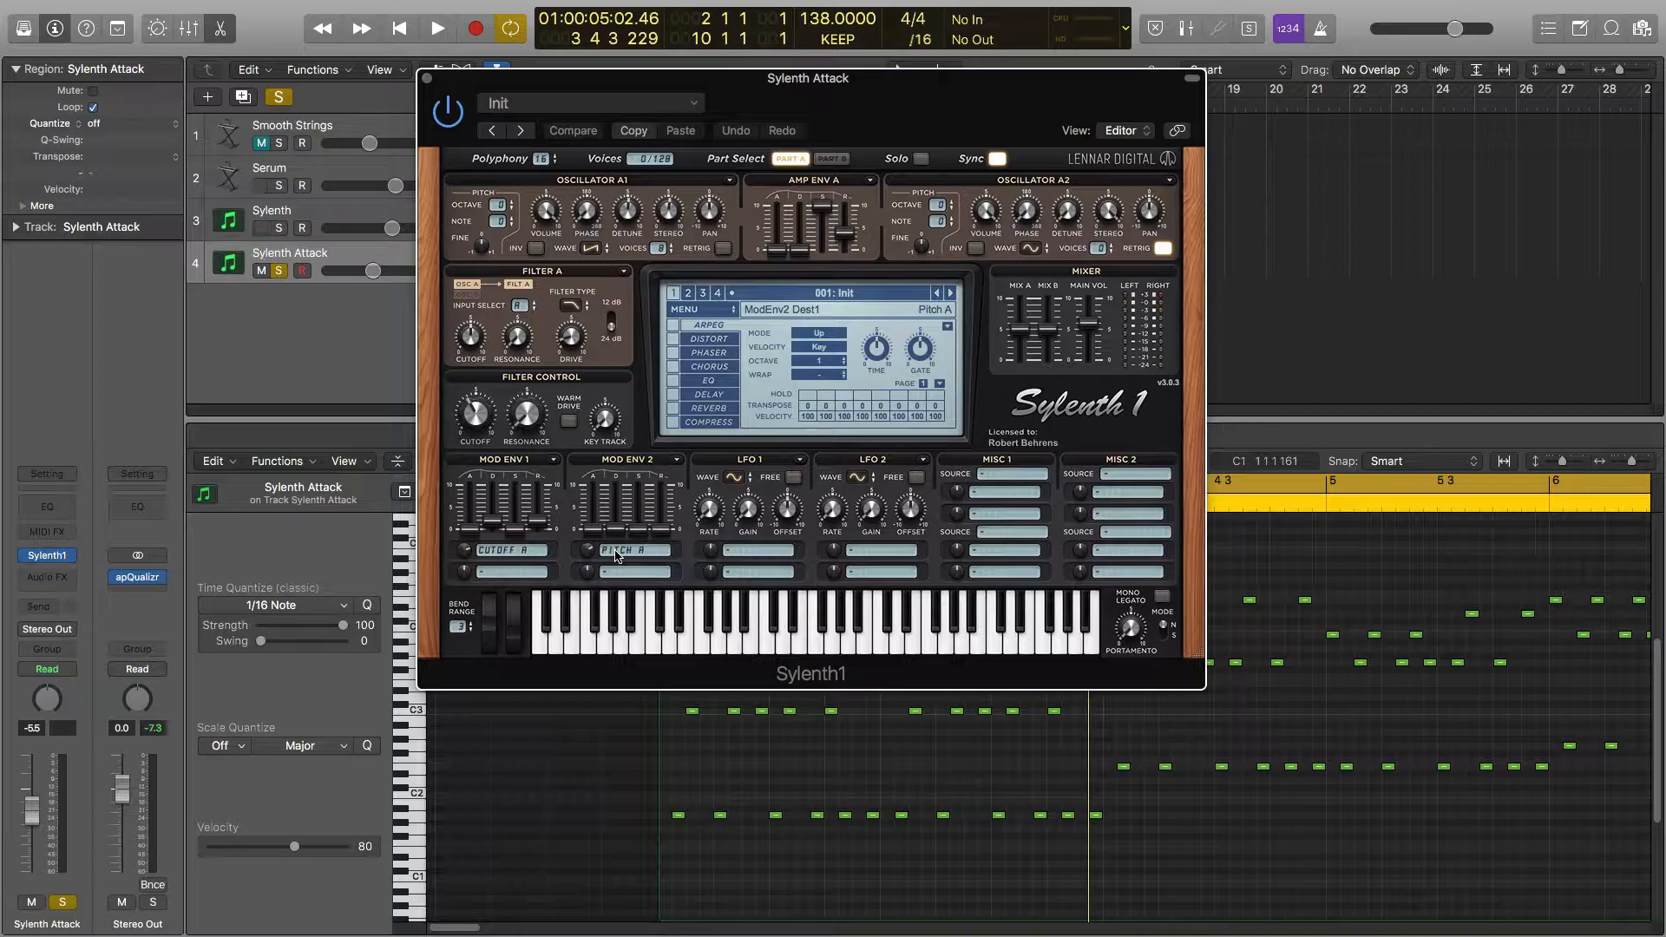
pyautogui.press('space')
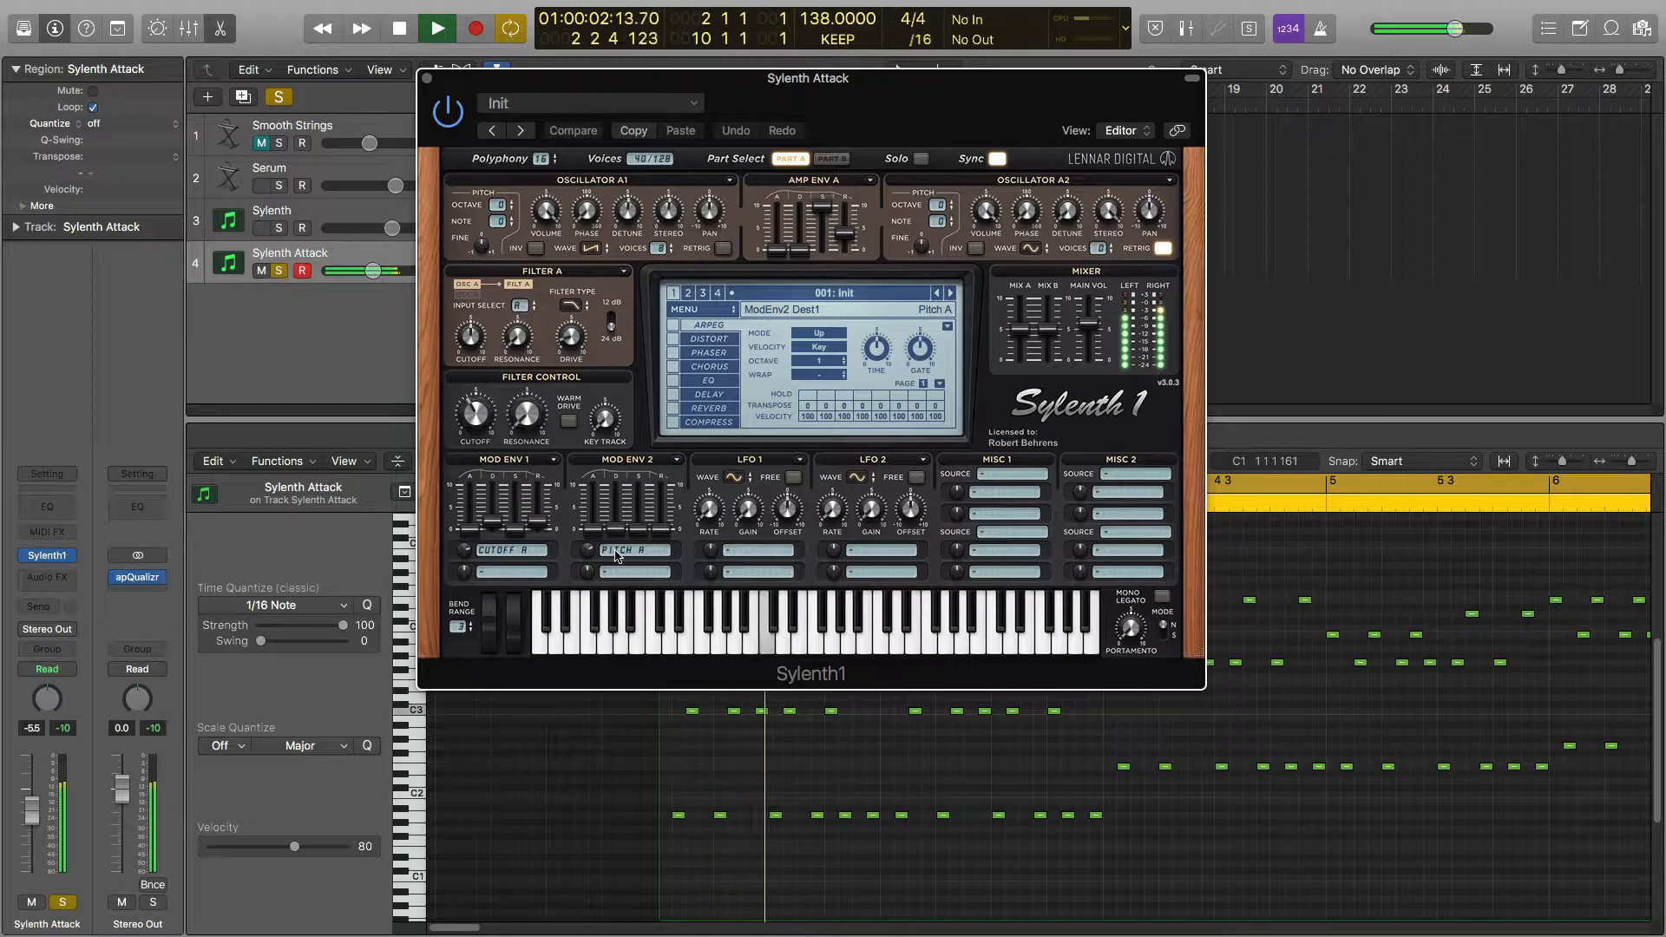
pyautogui.press('space')
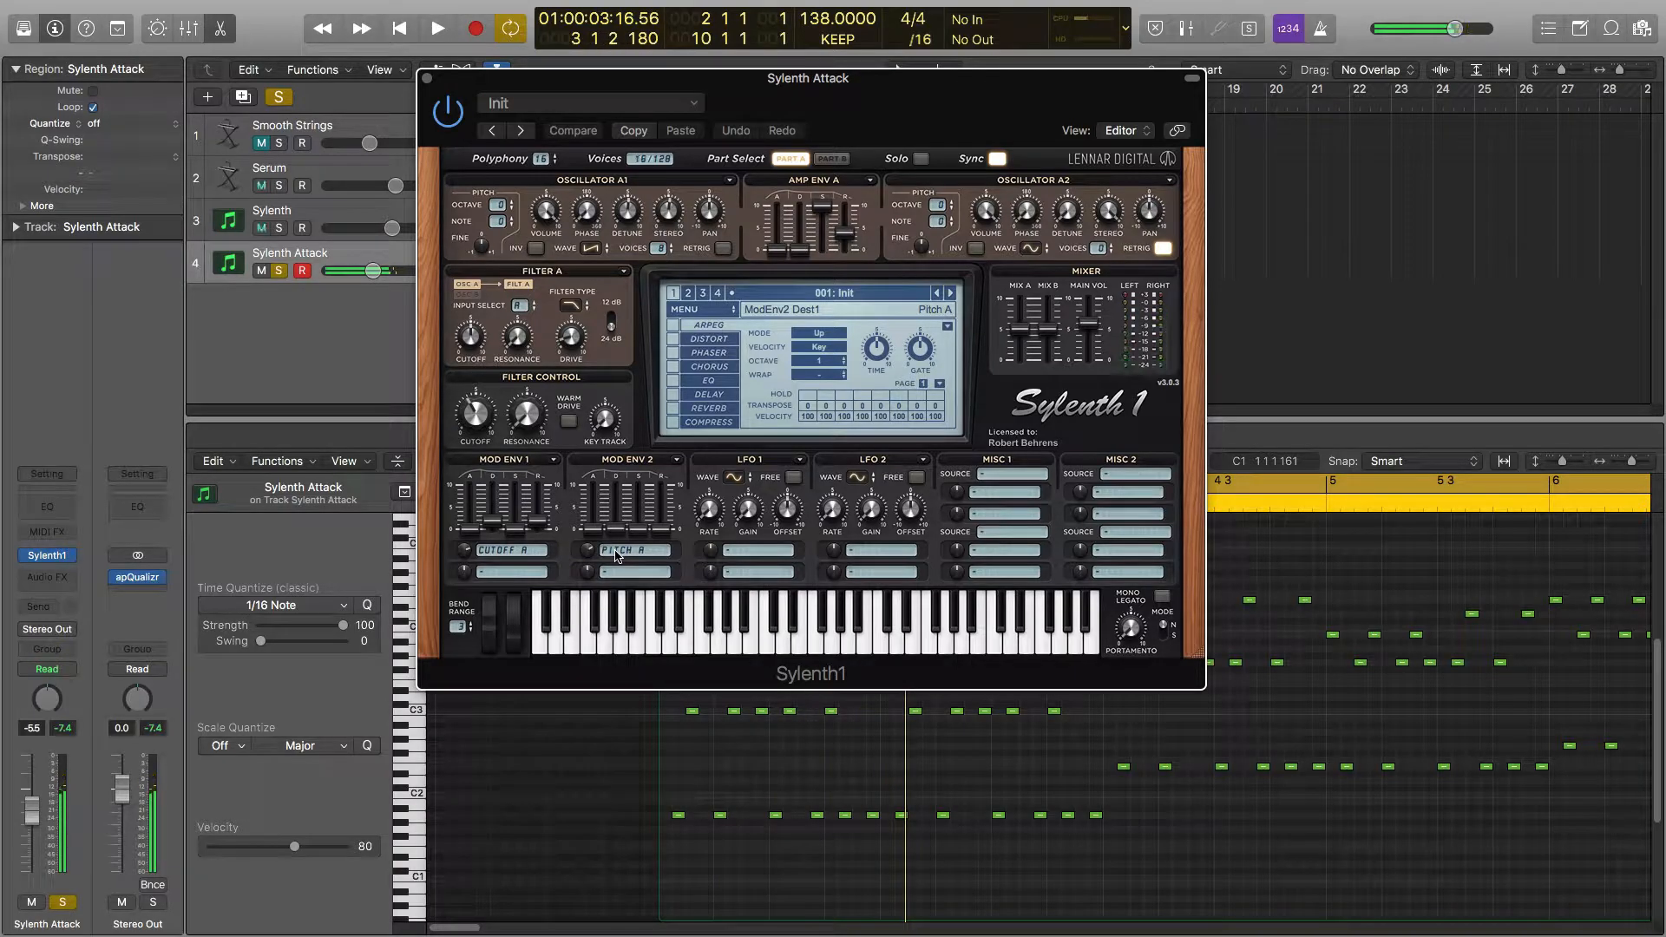
# - Add Serum and Sylenth to the solo, play all three layers together and close the Sylenth1 window
pyautogui.click(279, 185)
pyautogui.click(278, 227)
pyautogui.press('space')
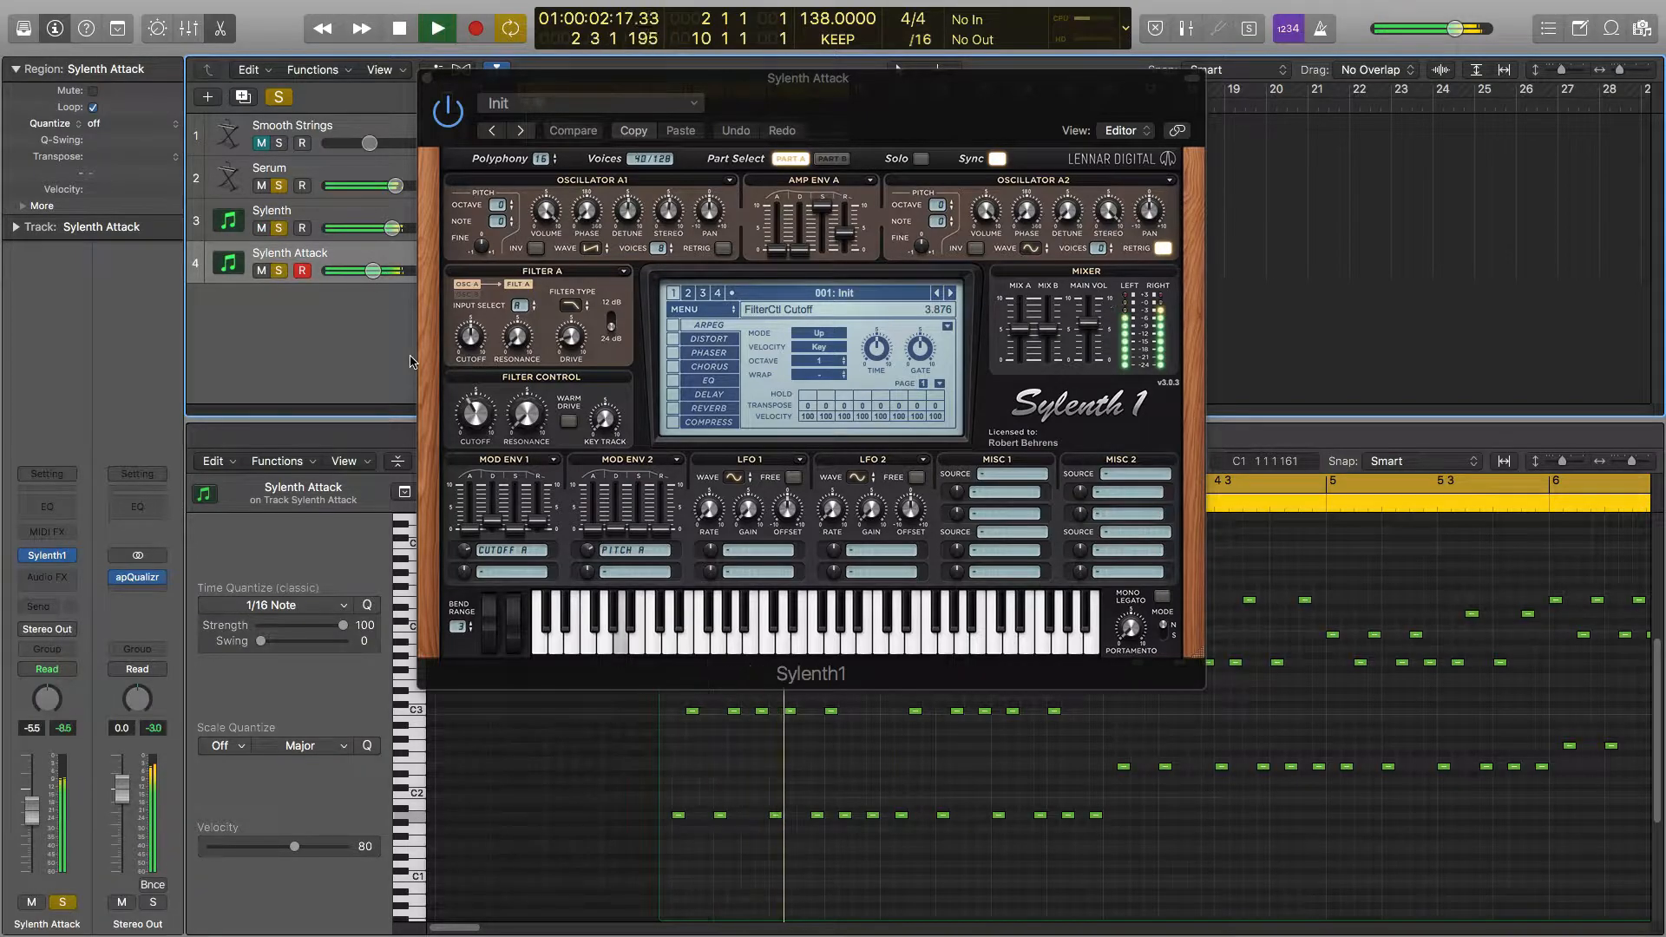
pyautogui.press('space')
pyautogui.click(427, 78)
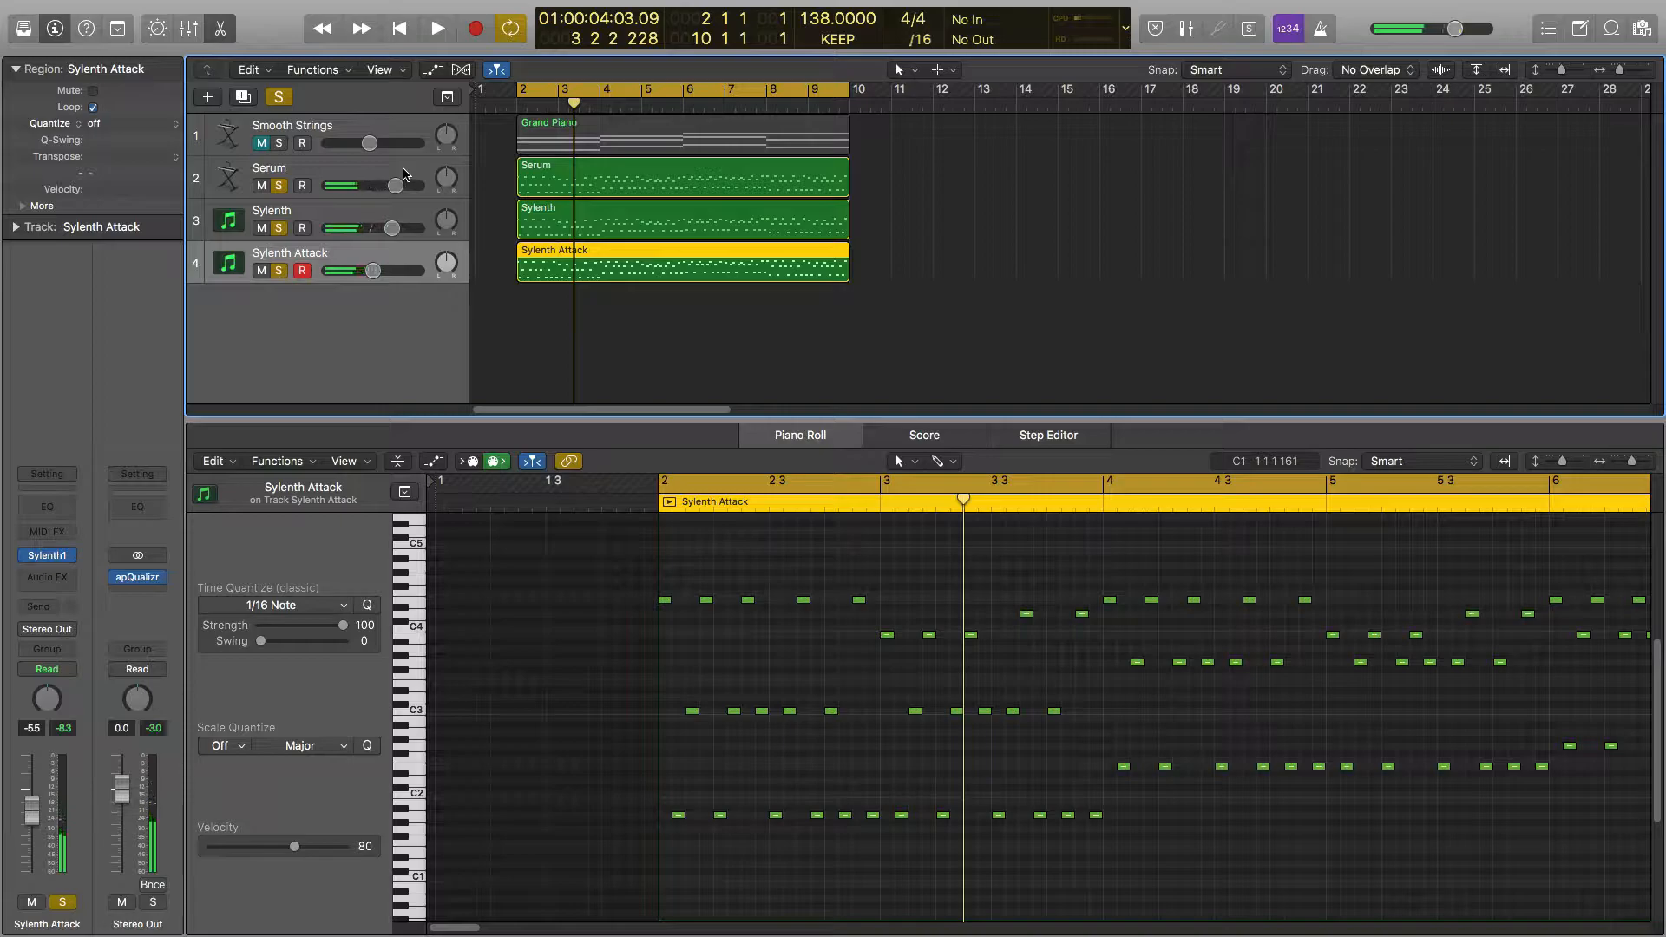
# - Add a send to Bus 1 on the Serum track
pyautogui.click(407, 173)
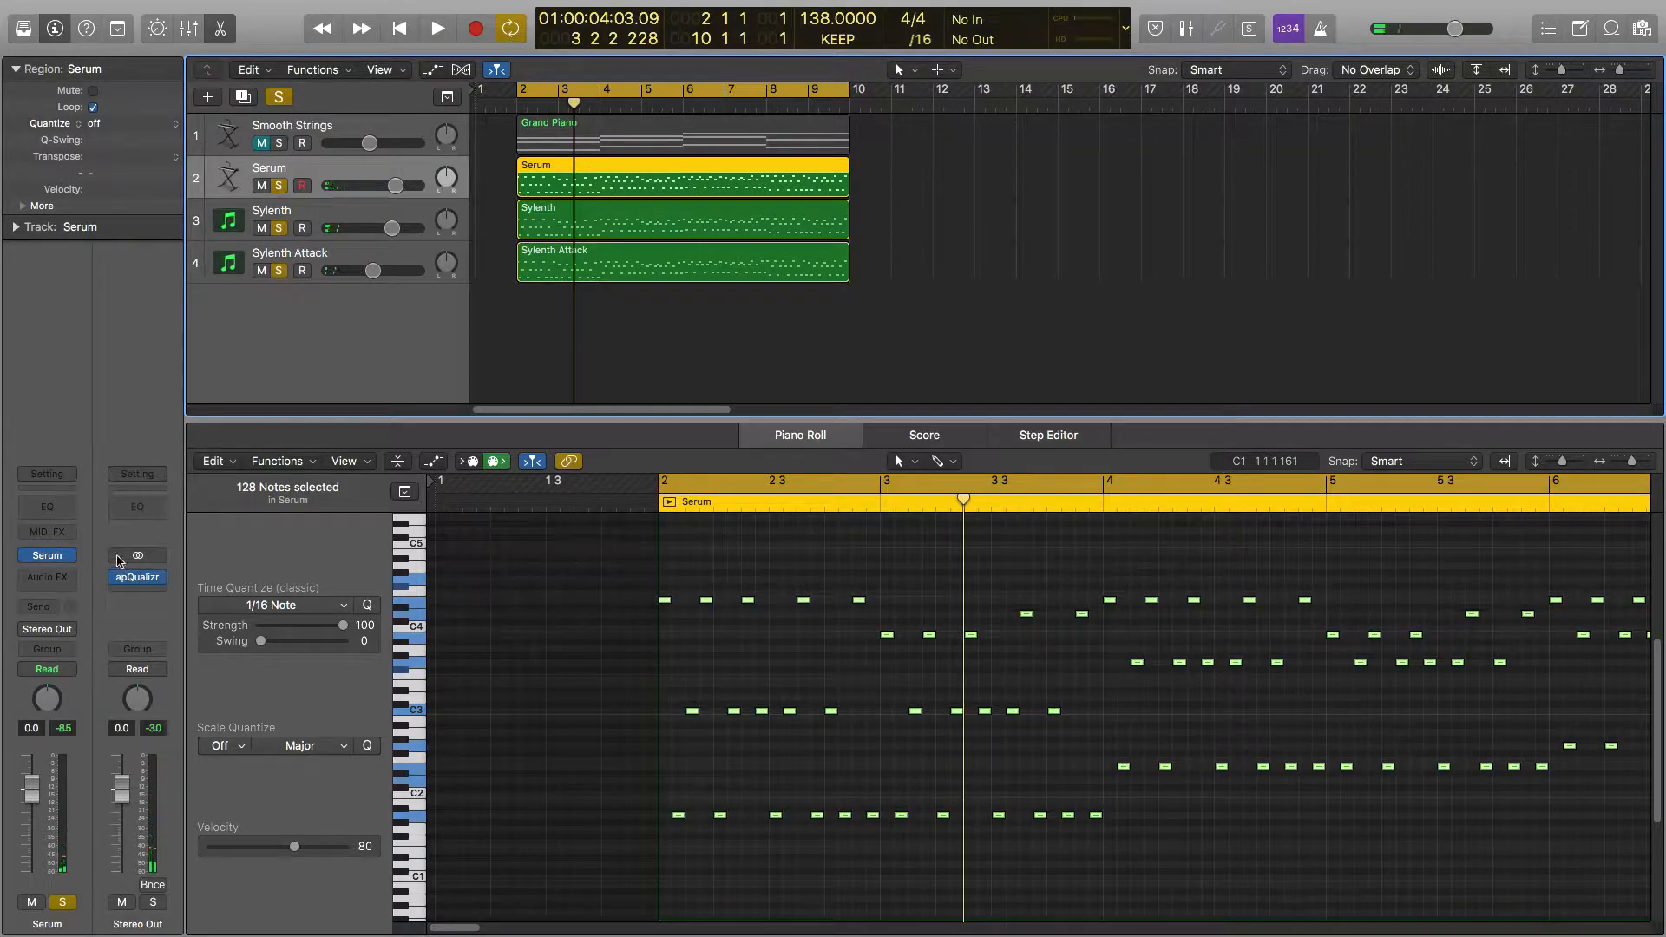
pyautogui.click(55, 611)
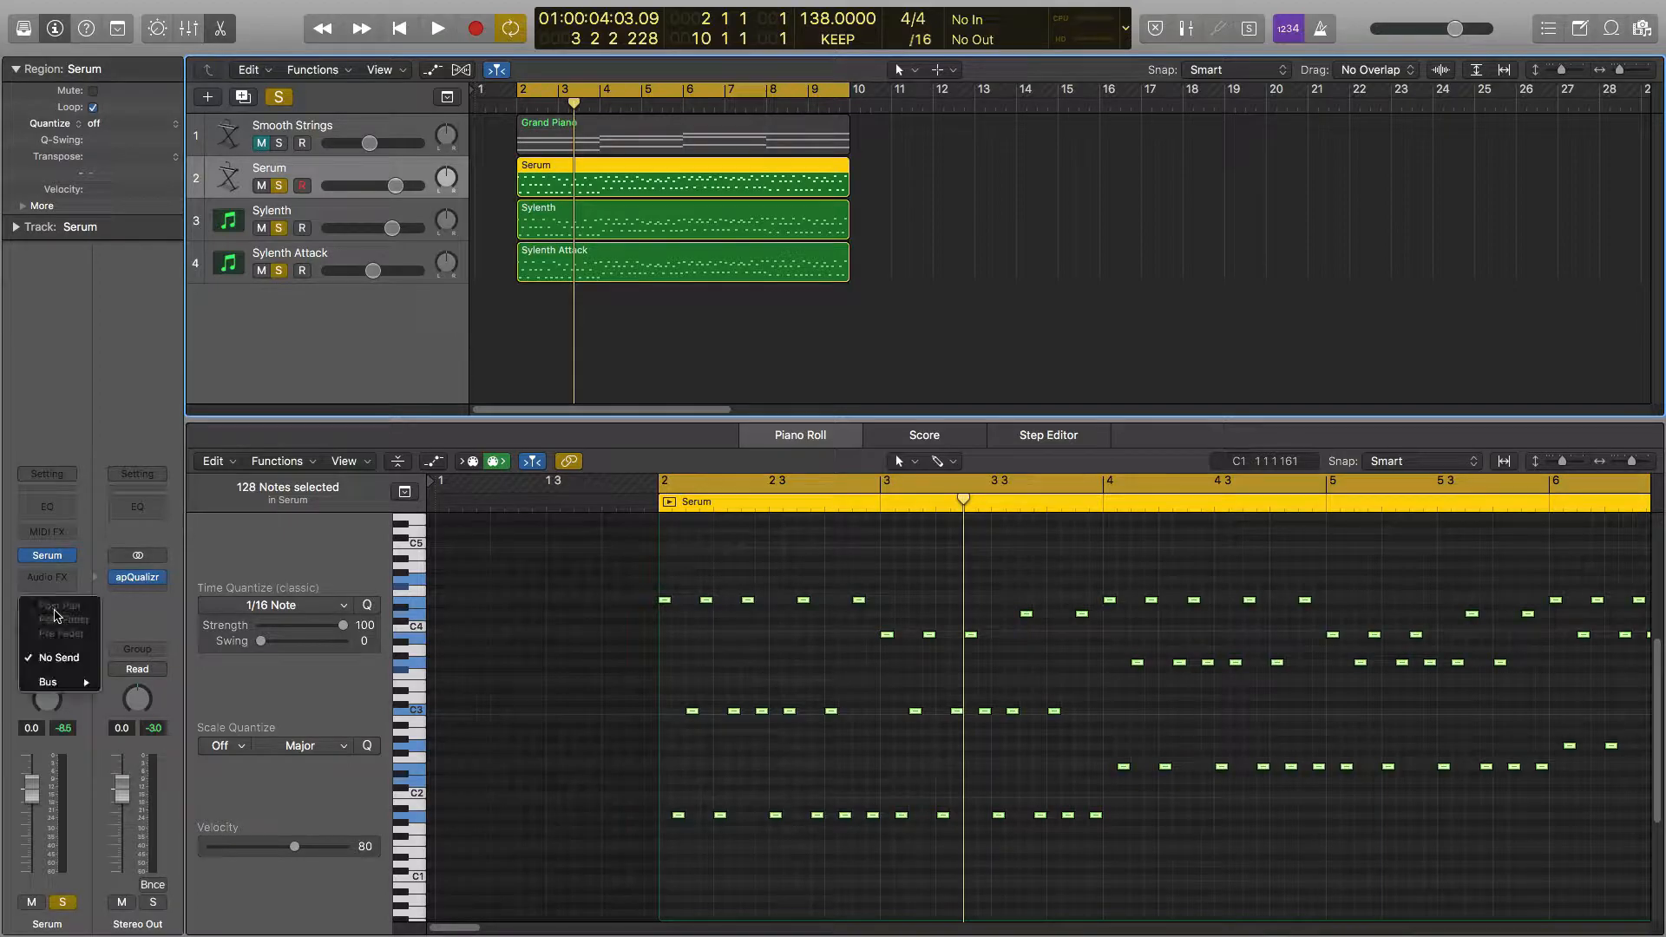
pyautogui.moveTo(54, 685)
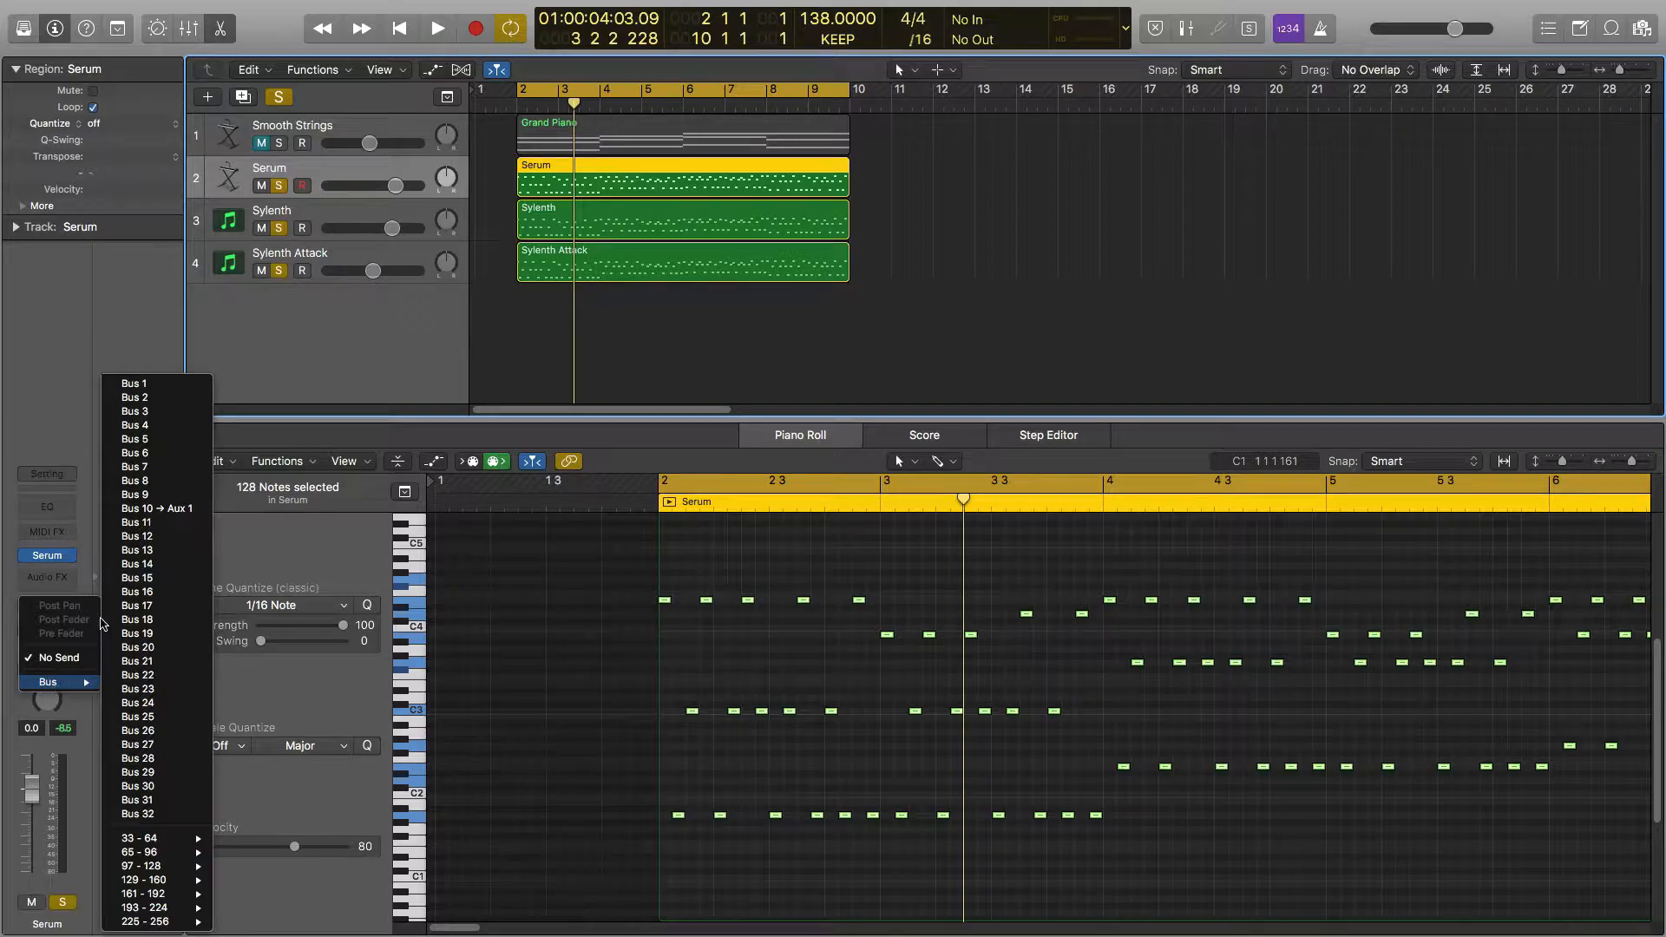
pyautogui.click(133, 385)
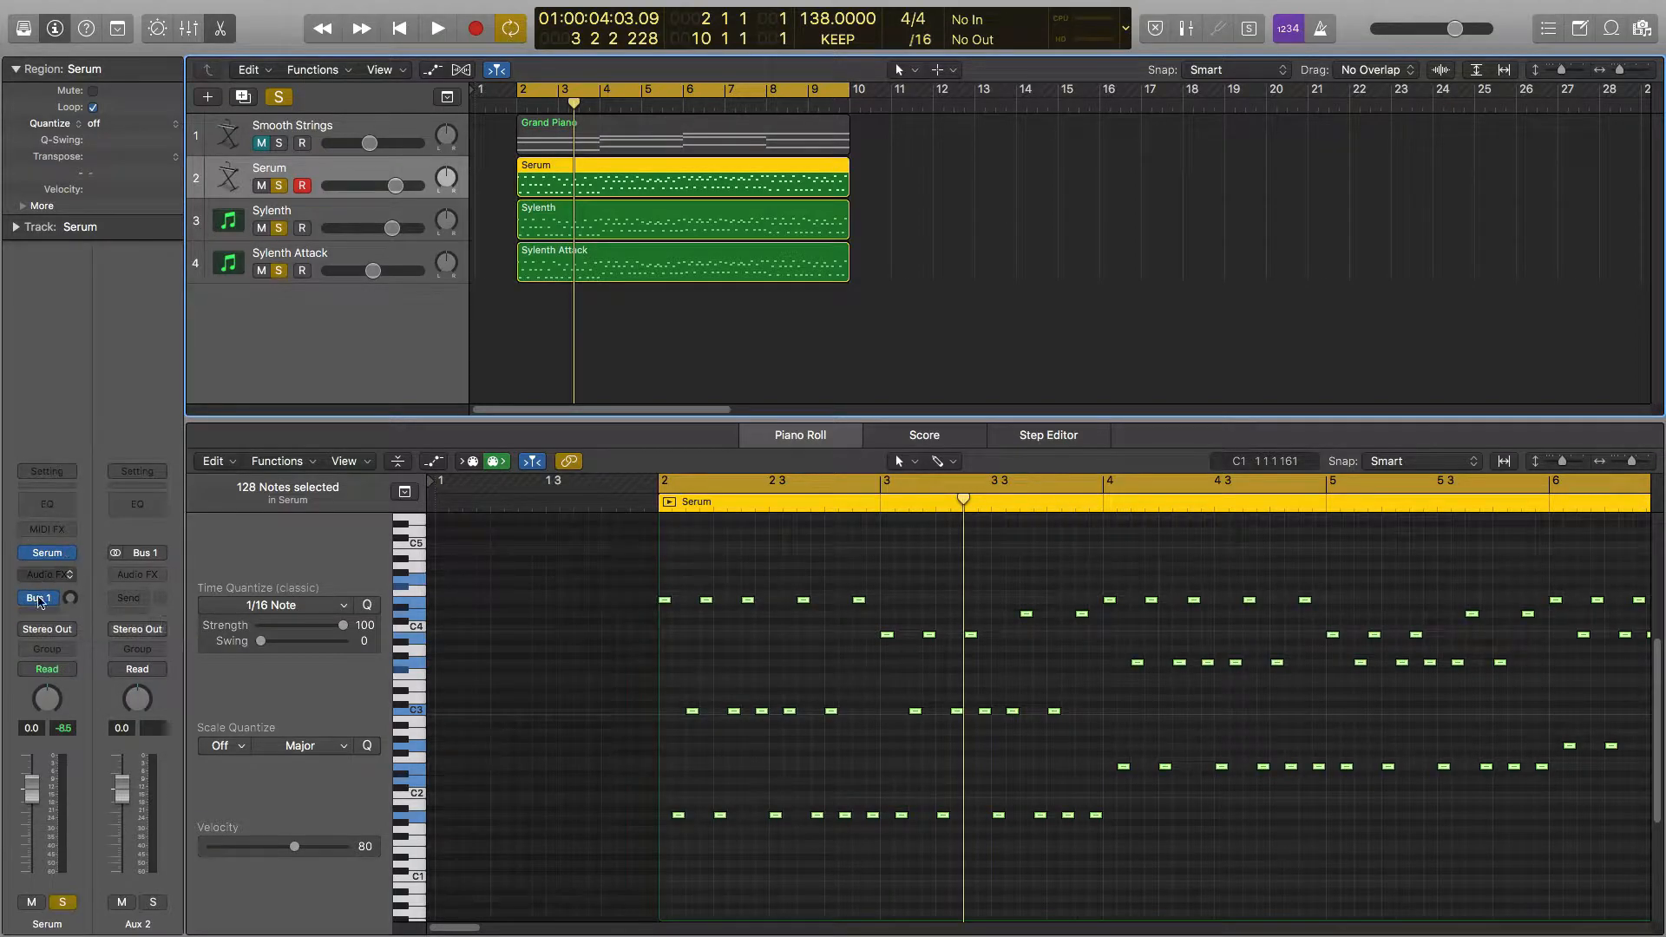
# - Look through the reverb effects available for the Bus 1 aux channel without inserting one
pyautogui.click(163, 577)
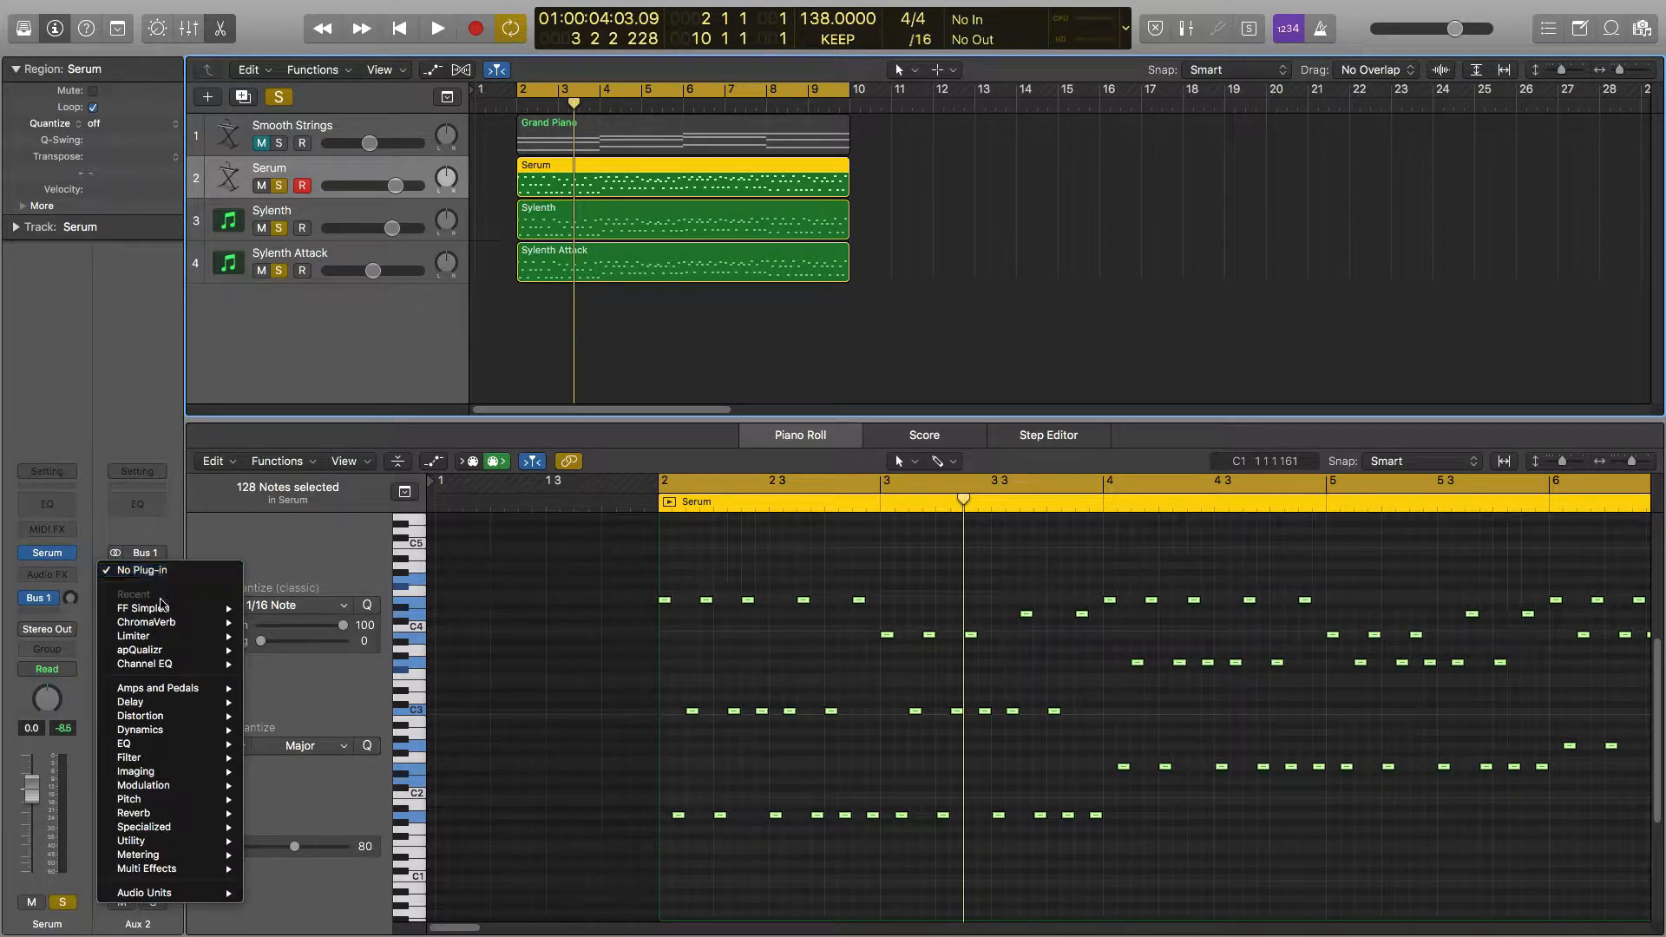
pyautogui.moveTo(224, 813)
pyautogui.moveTo(313, 817)
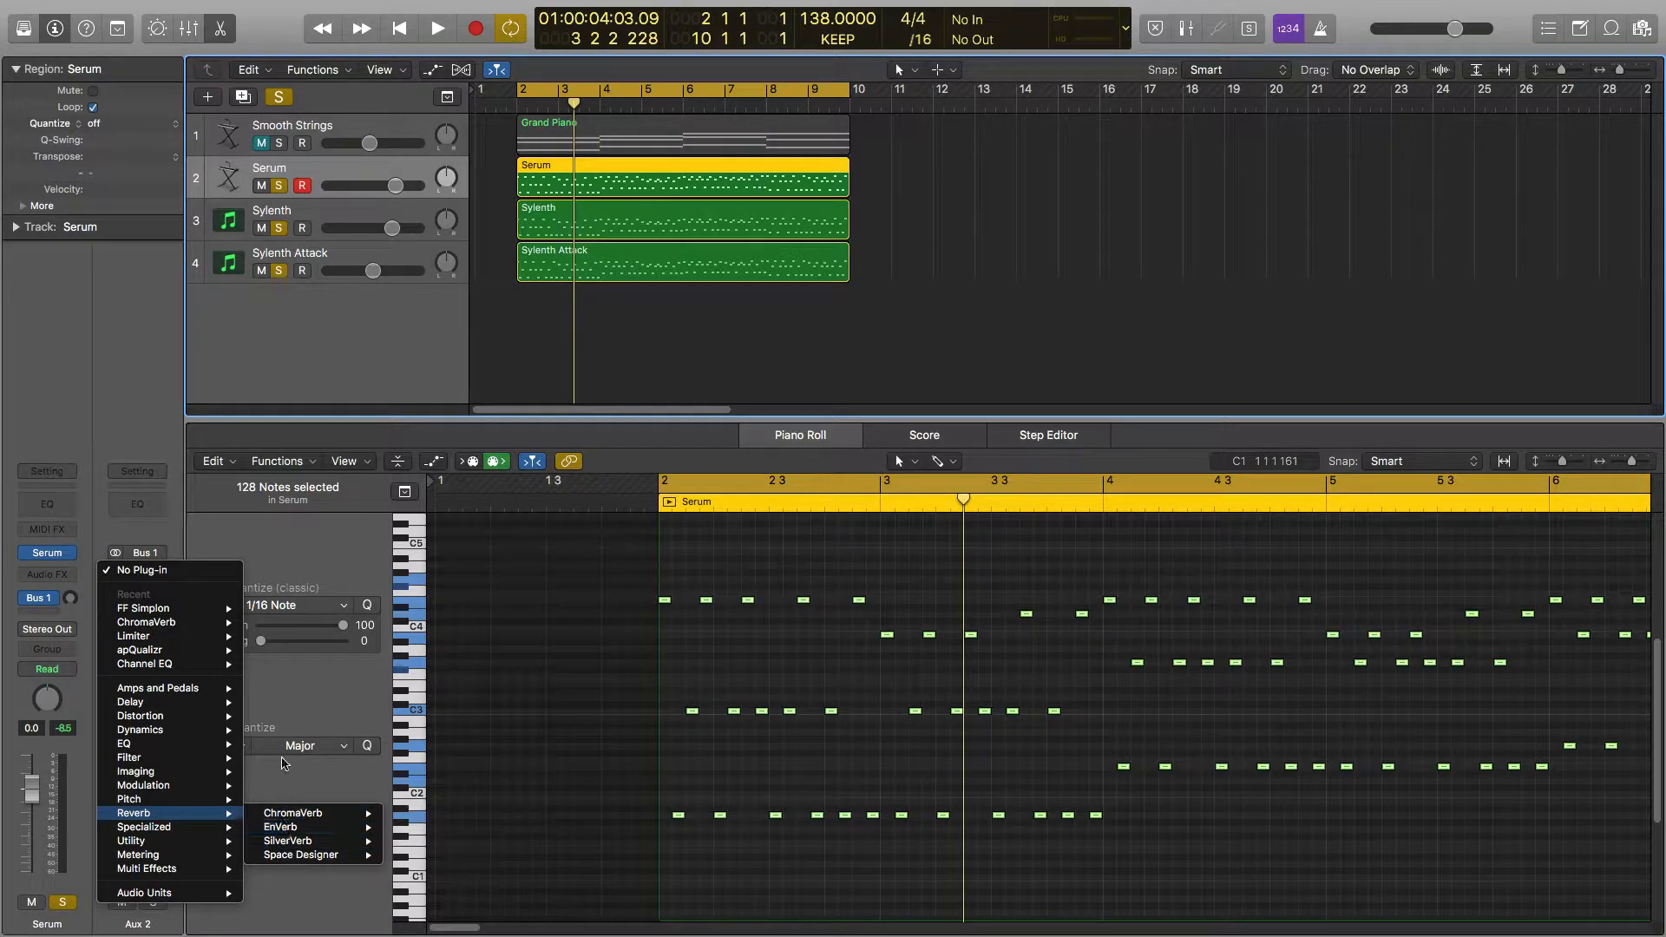
pyautogui.click(297, 699)
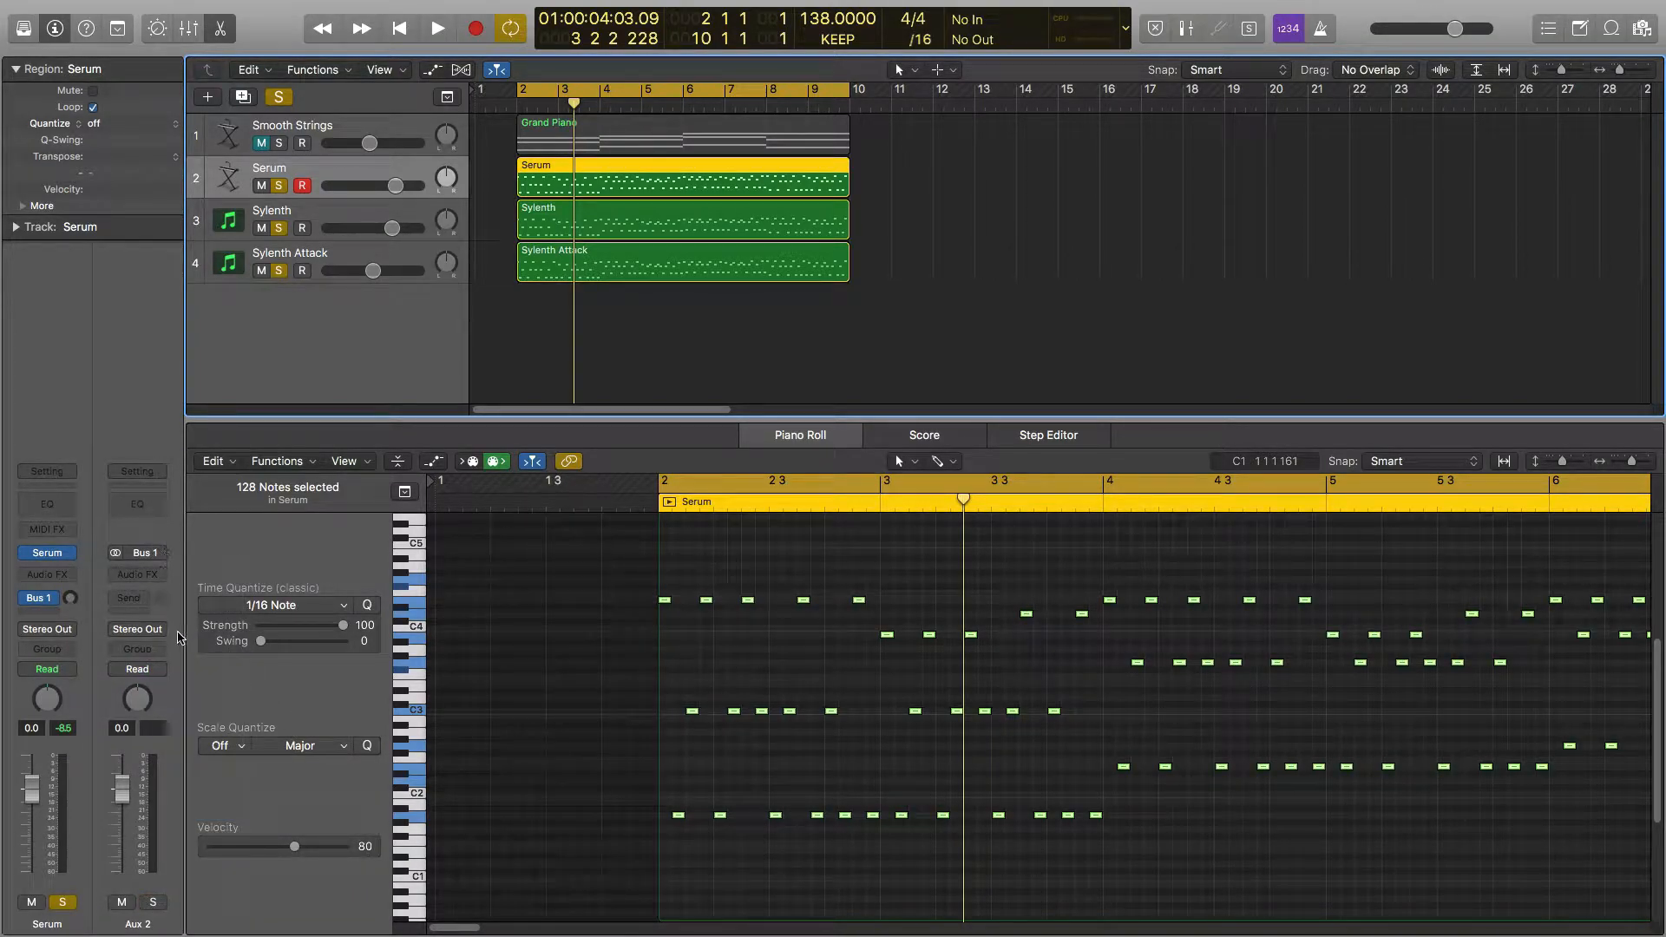
# - Examine the legacy effects available for the Bus 1 aux channel, including the legacy EQ types
pyautogui.click(162, 580)
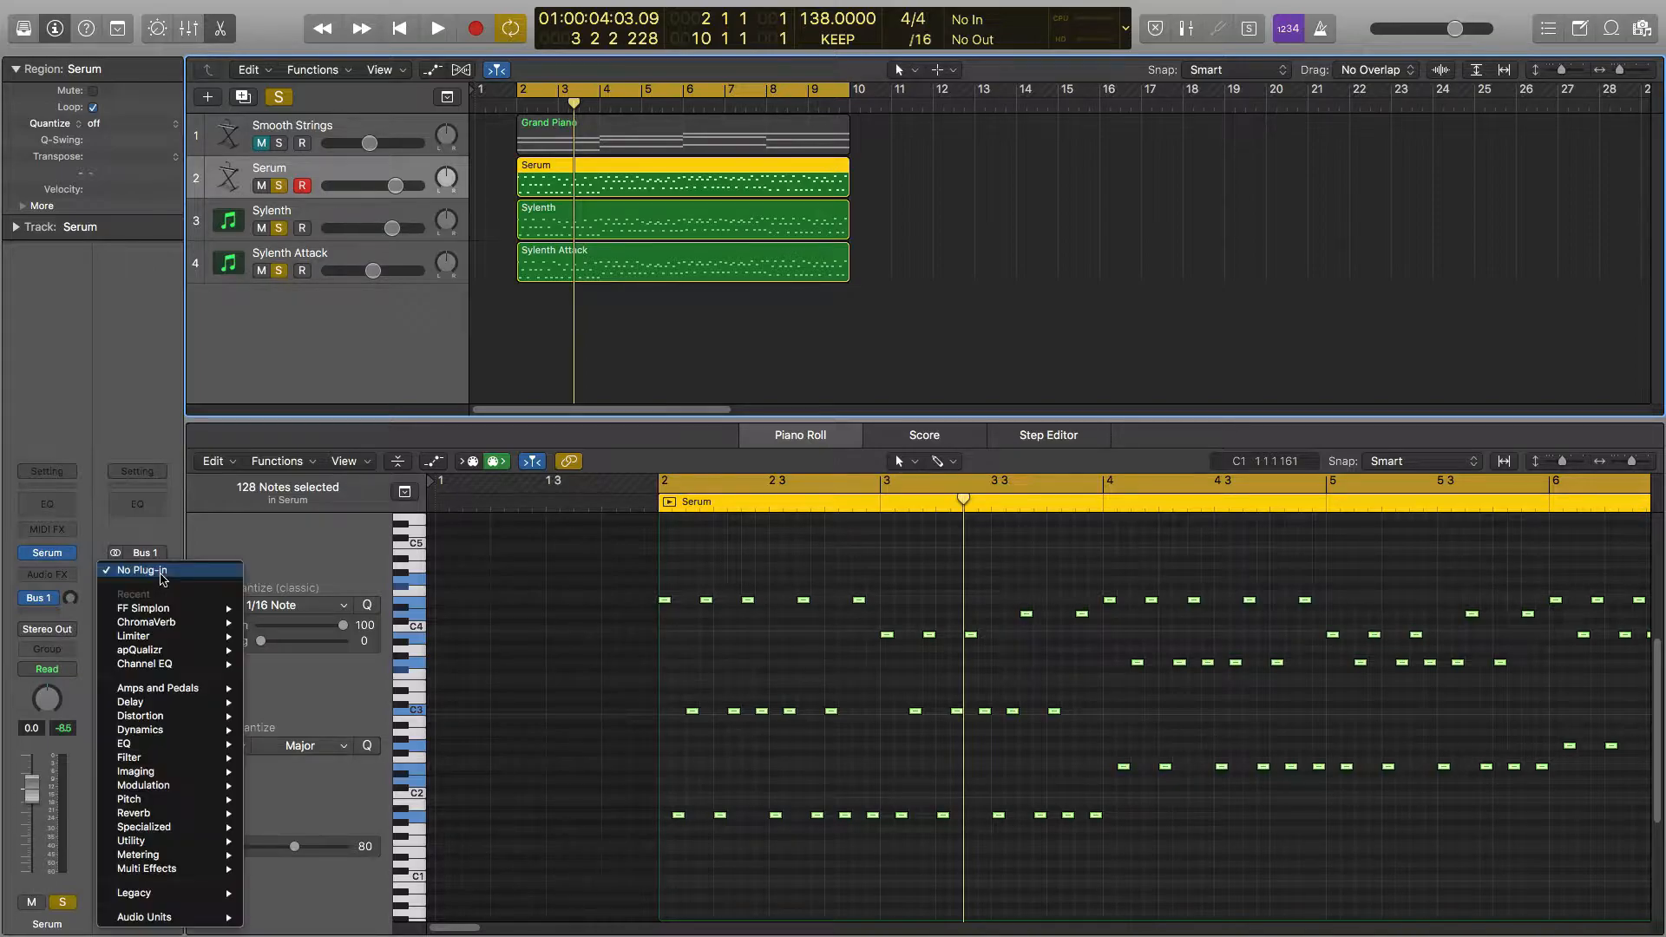
pyautogui.moveTo(163, 894)
pyautogui.moveTo(302, 924)
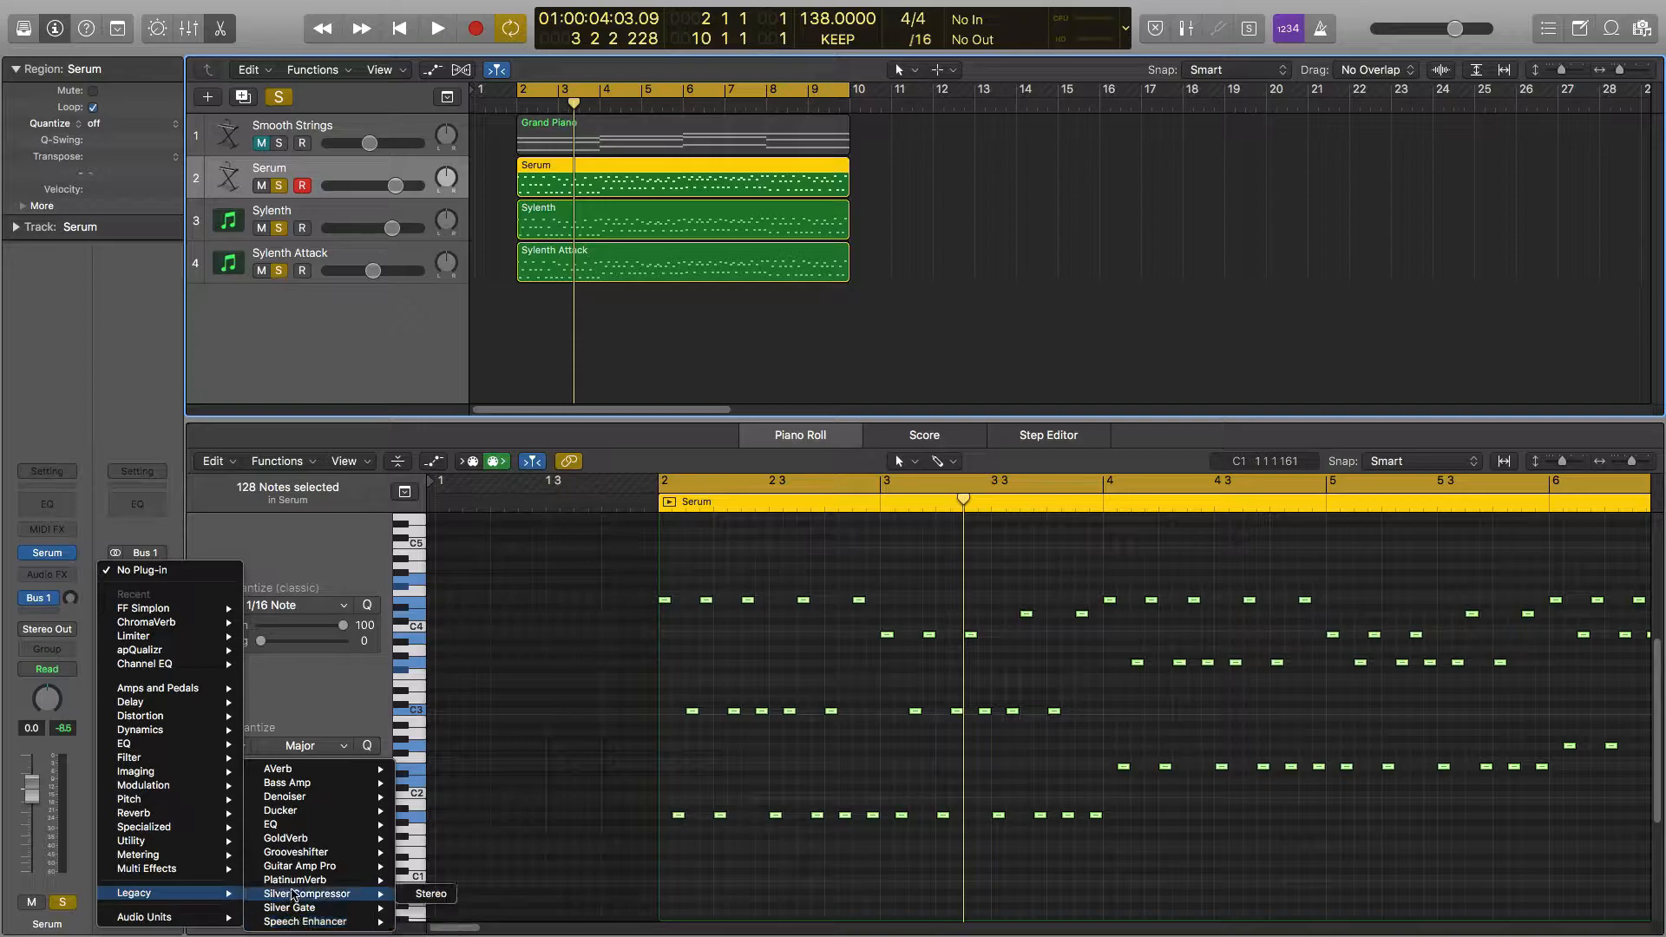
pyautogui.moveTo(299, 787)
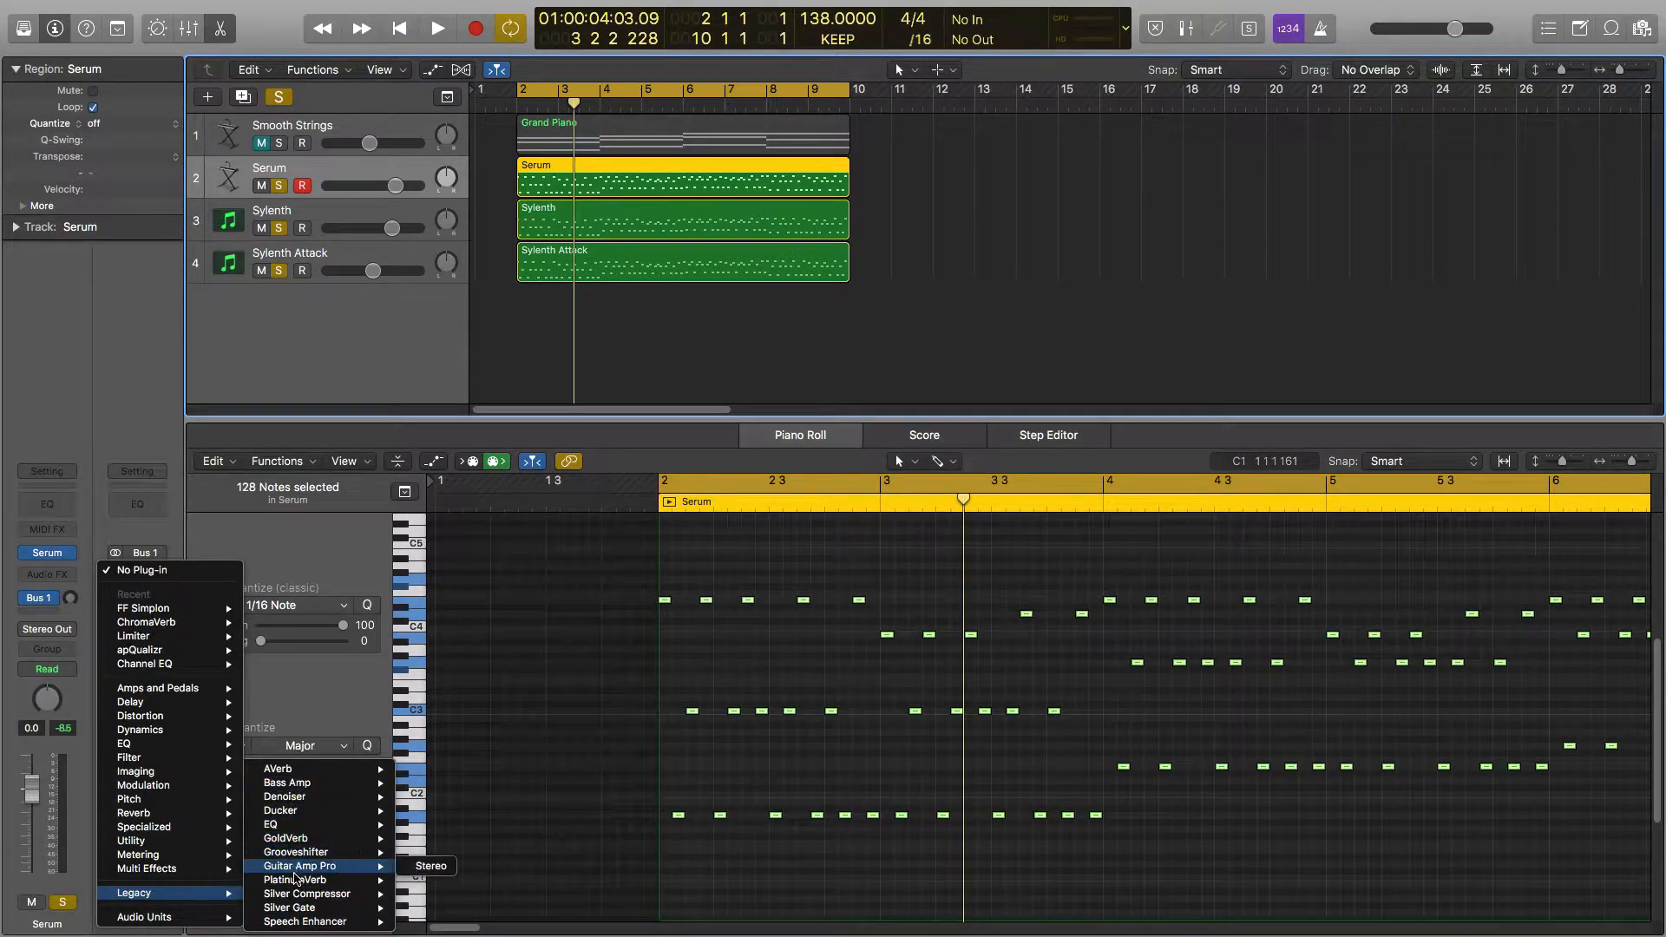
pyautogui.moveTo(297, 881)
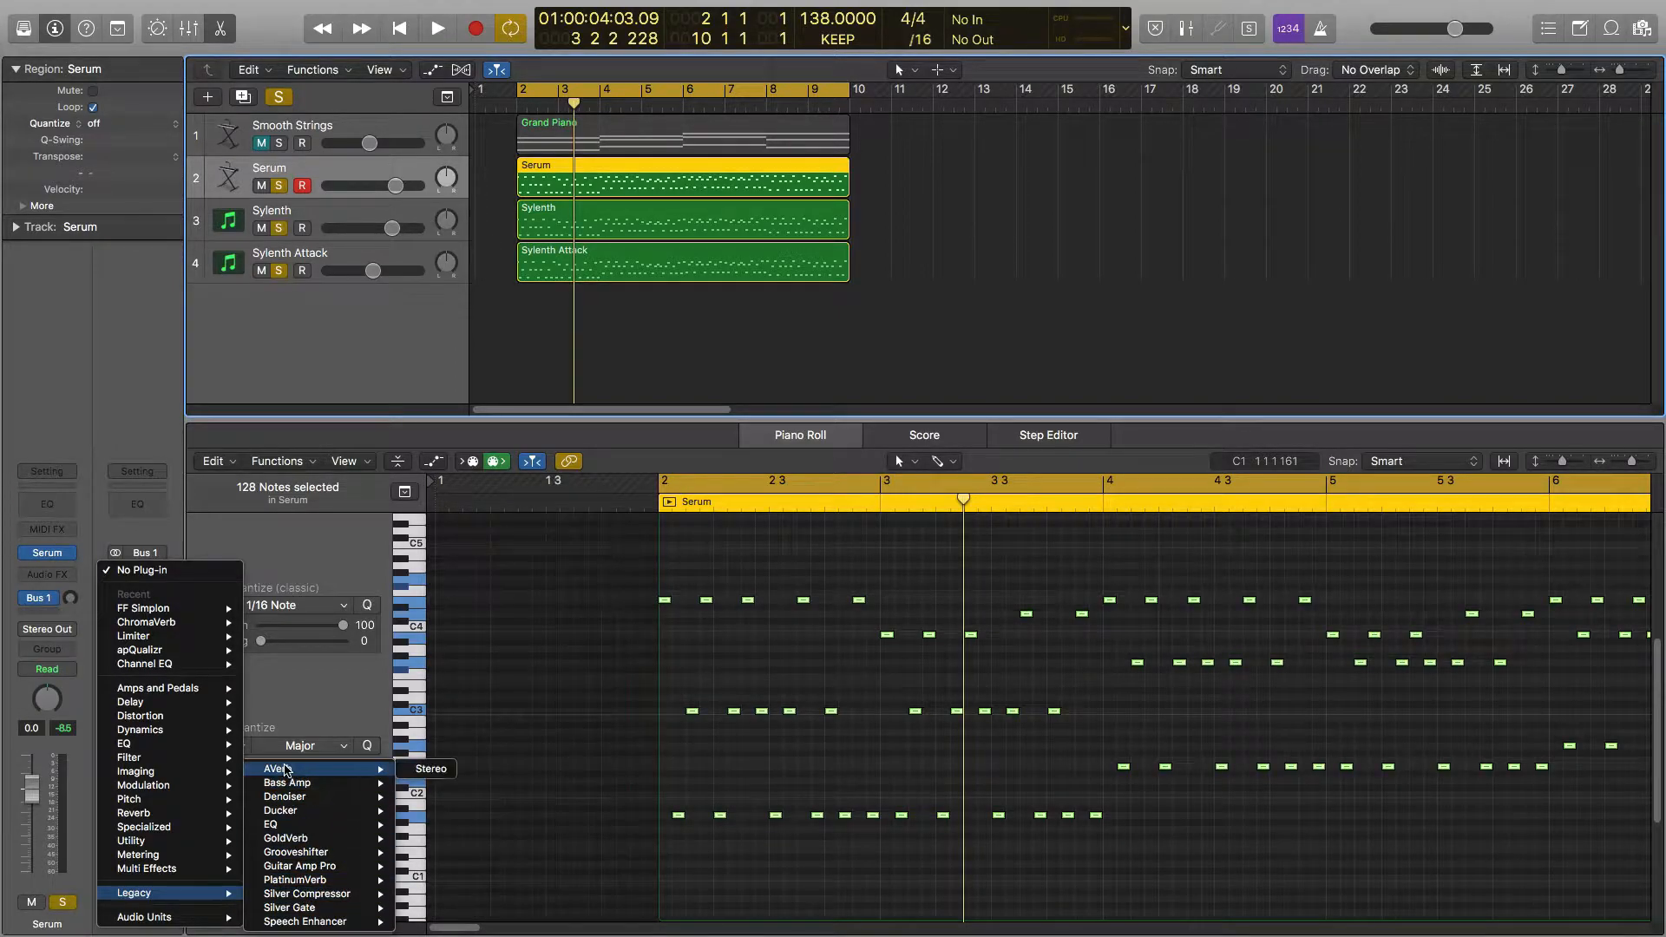
pyautogui.moveTo(282, 829)
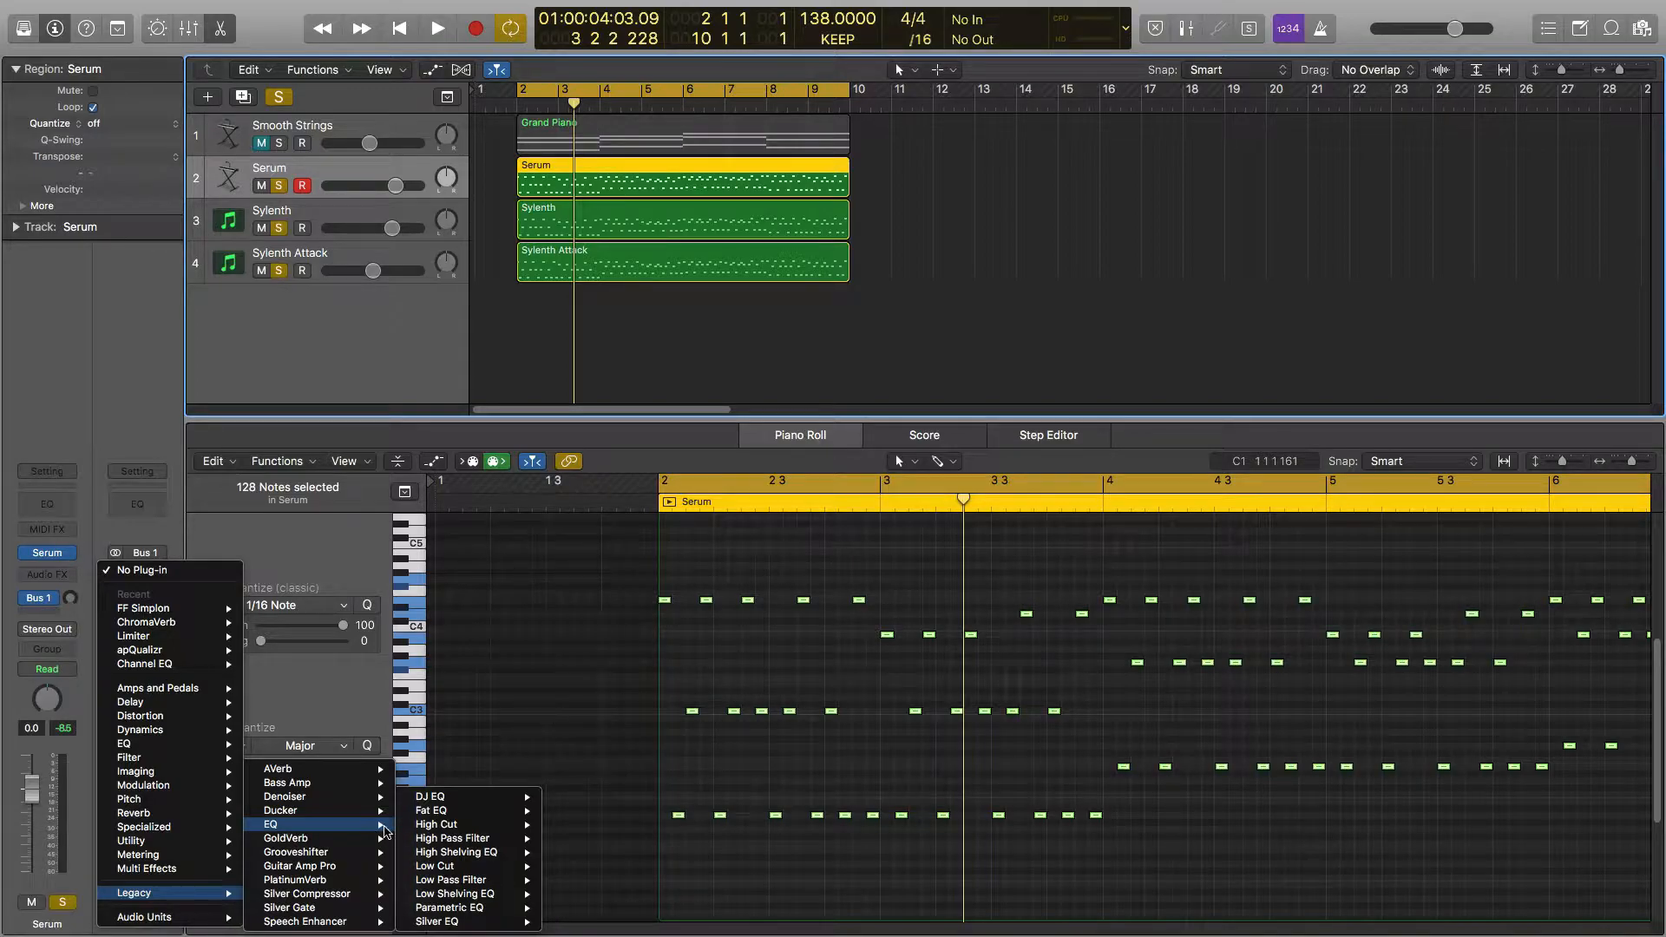
pyautogui.moveTo(444, 814)
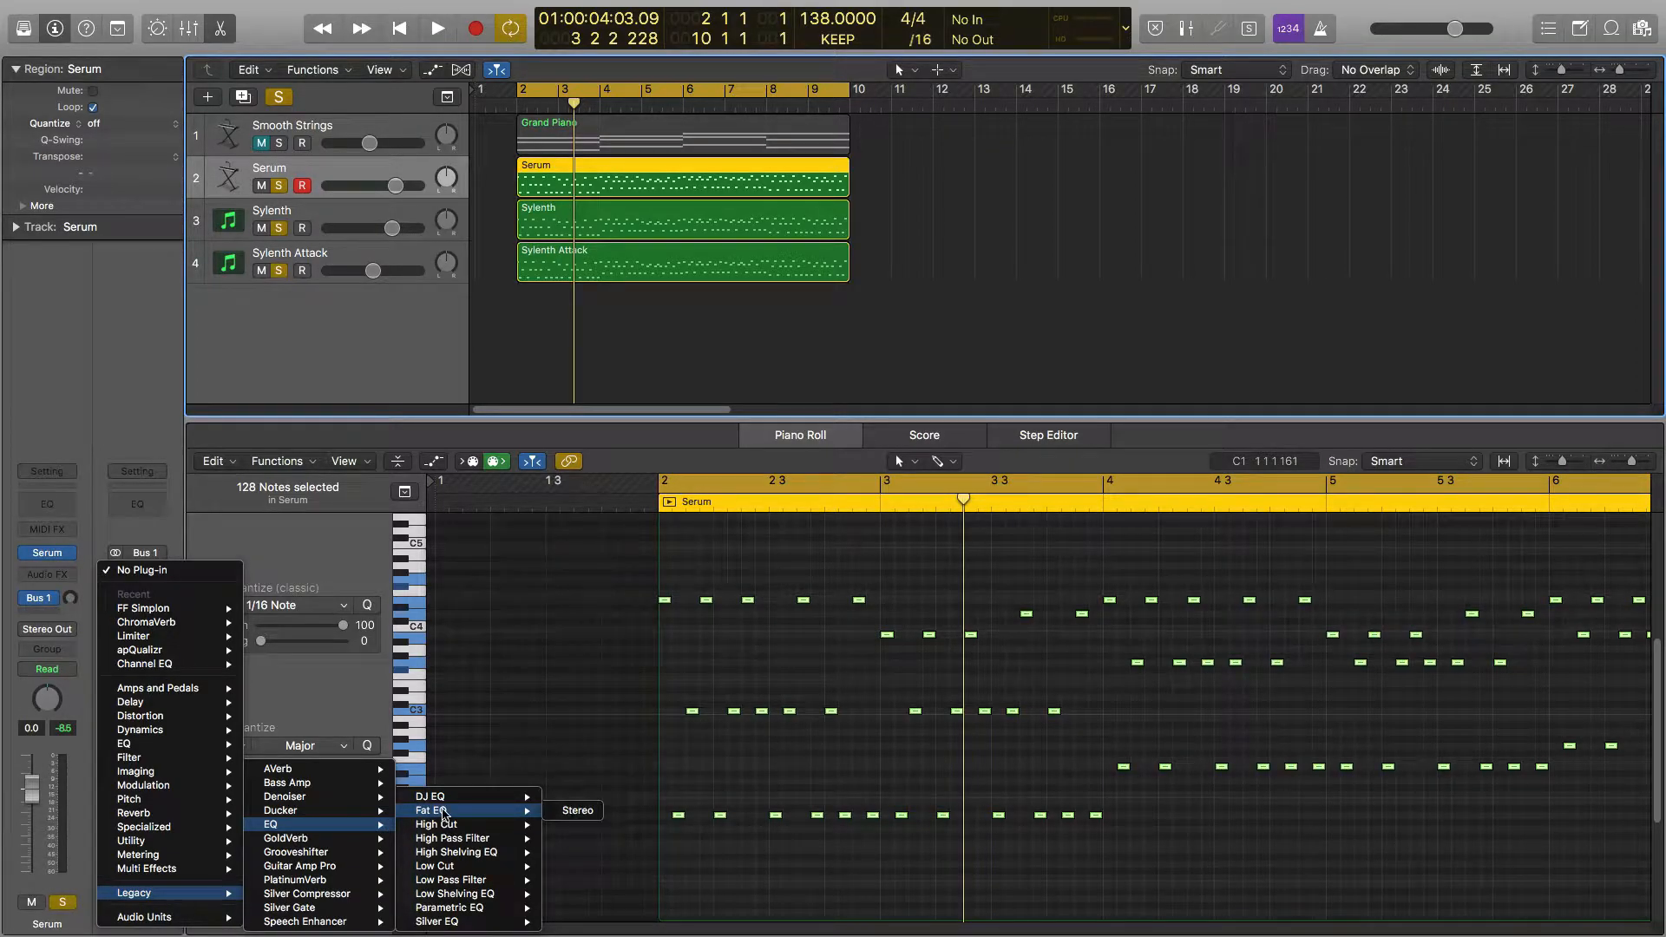
pyautogui.click(143, 404)
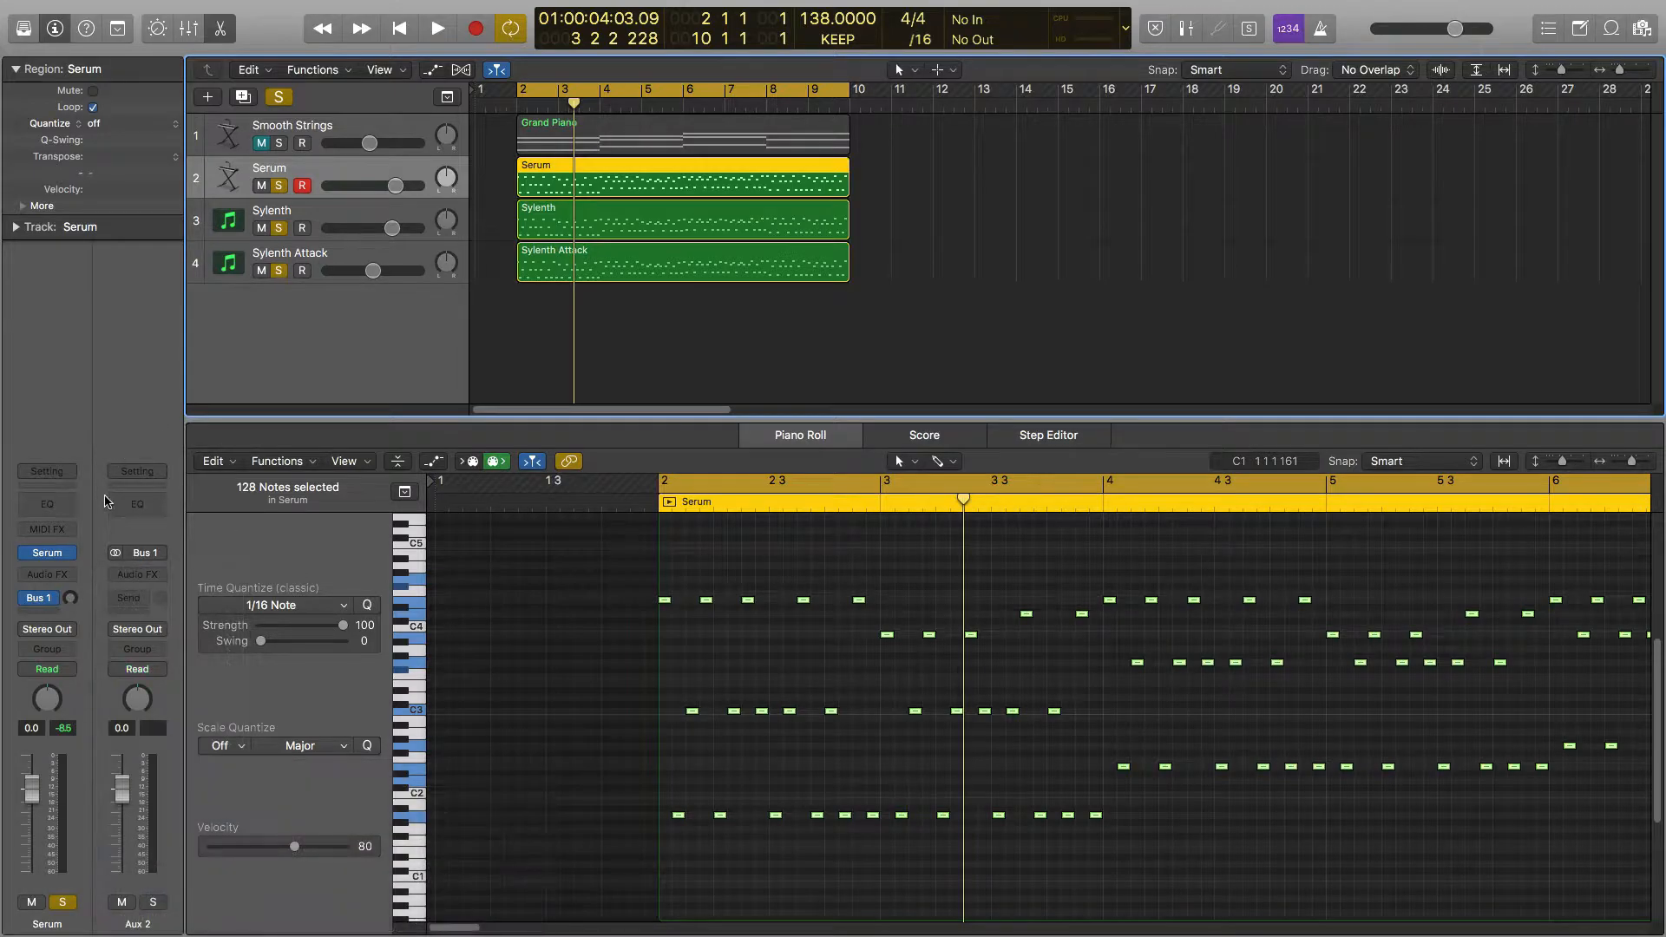
# - Look through the legacy instruments available for the Serum track, keeping Serum as its instrument
pyautogui.click(70, 554)
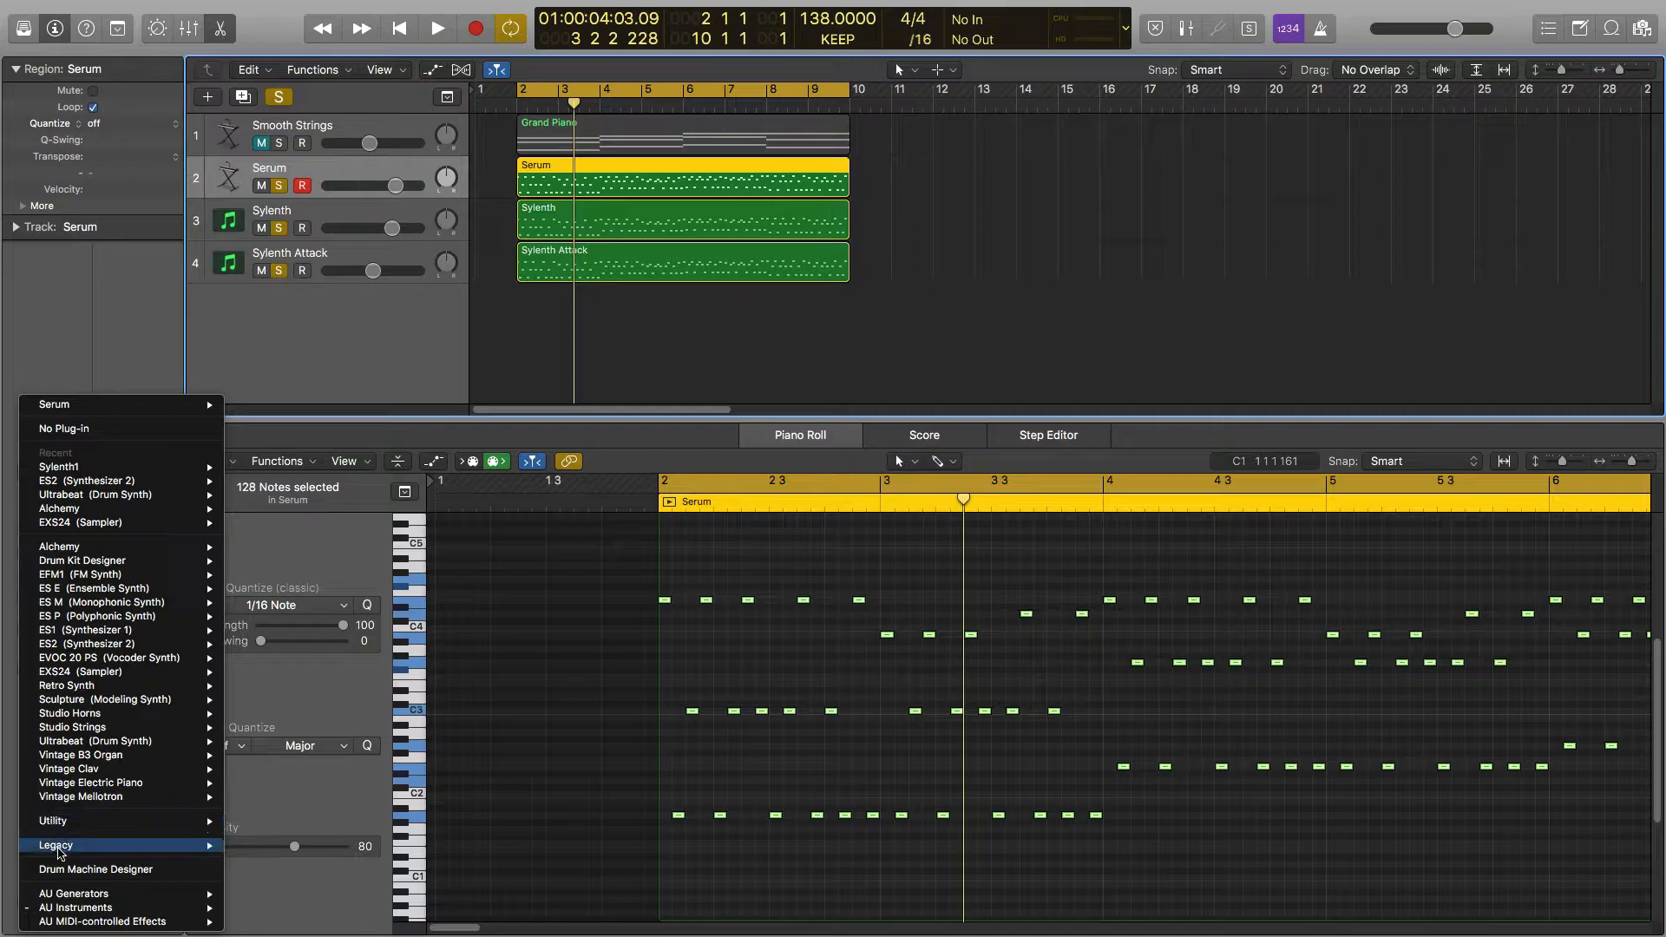
pyautogui.moveTo(59, 849)
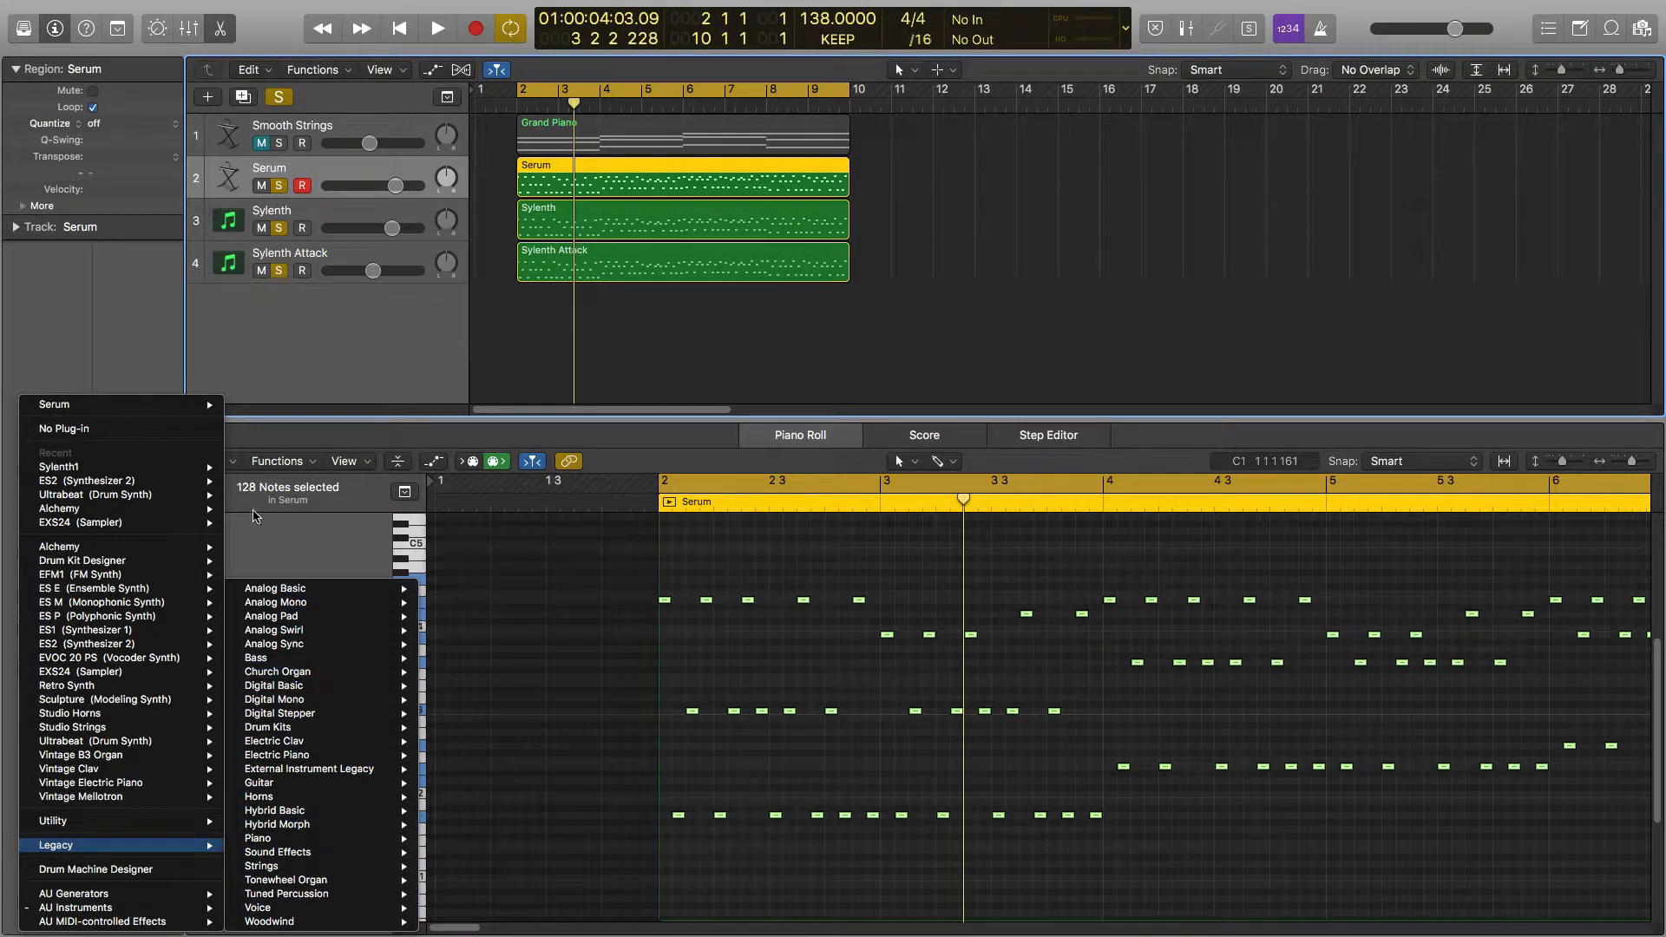
pyautogui.click(126, 325)
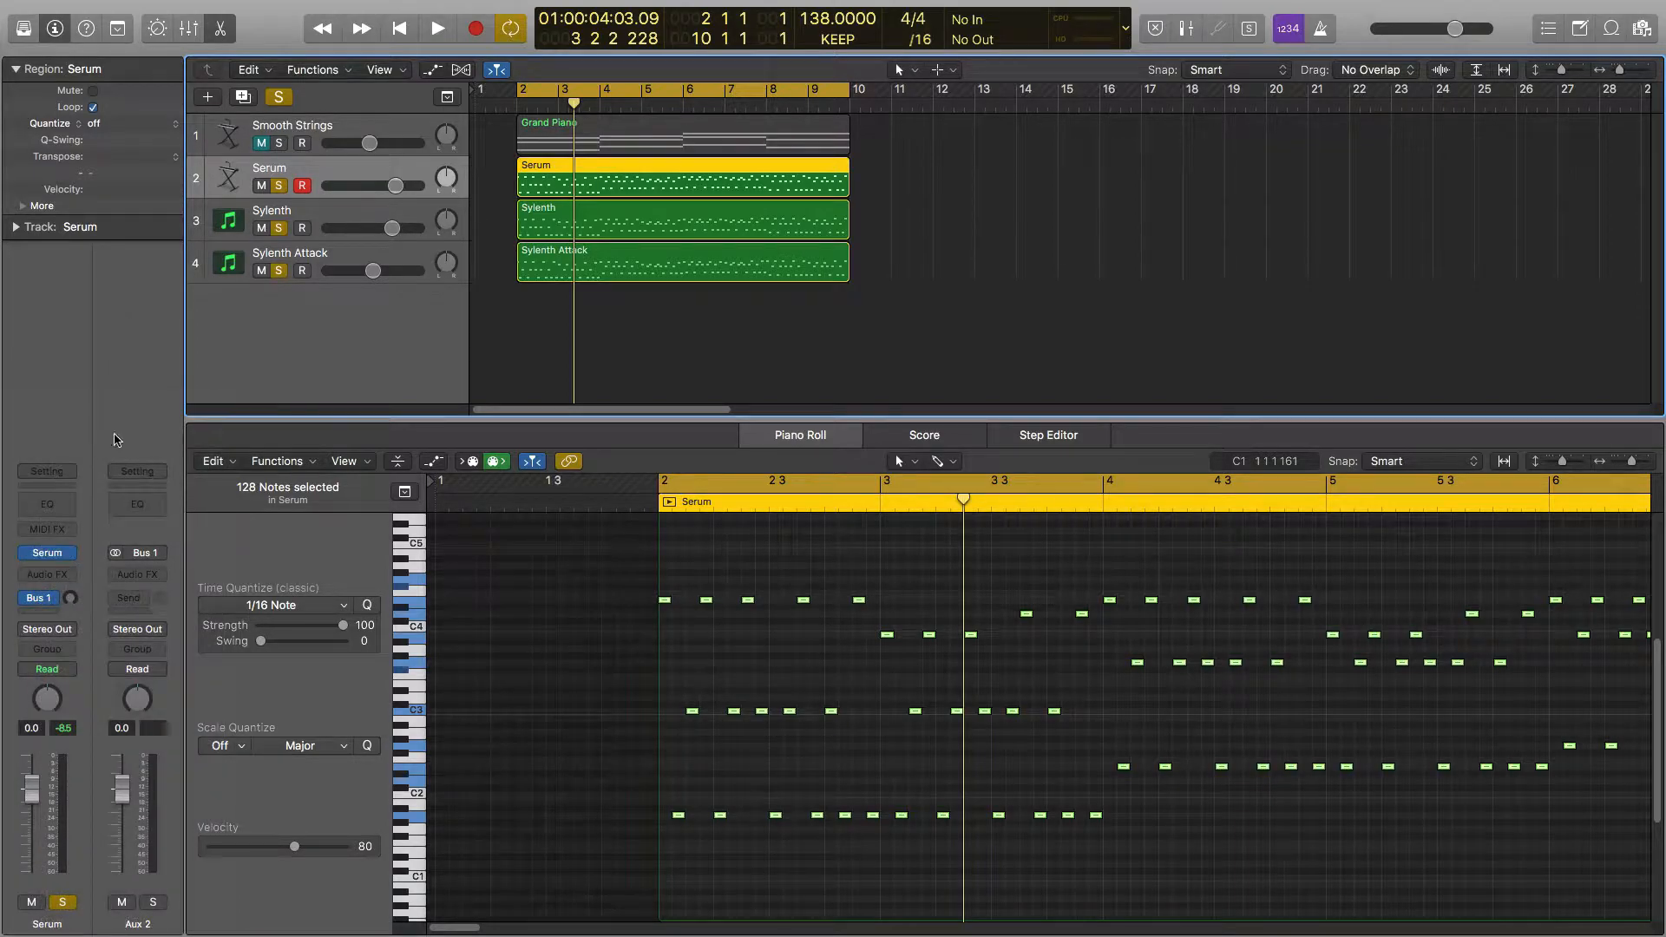
# - Insert the stereo ChromaVerb reverb on the aux channel fed by Bus 1
pyautogui.click(162, 580)
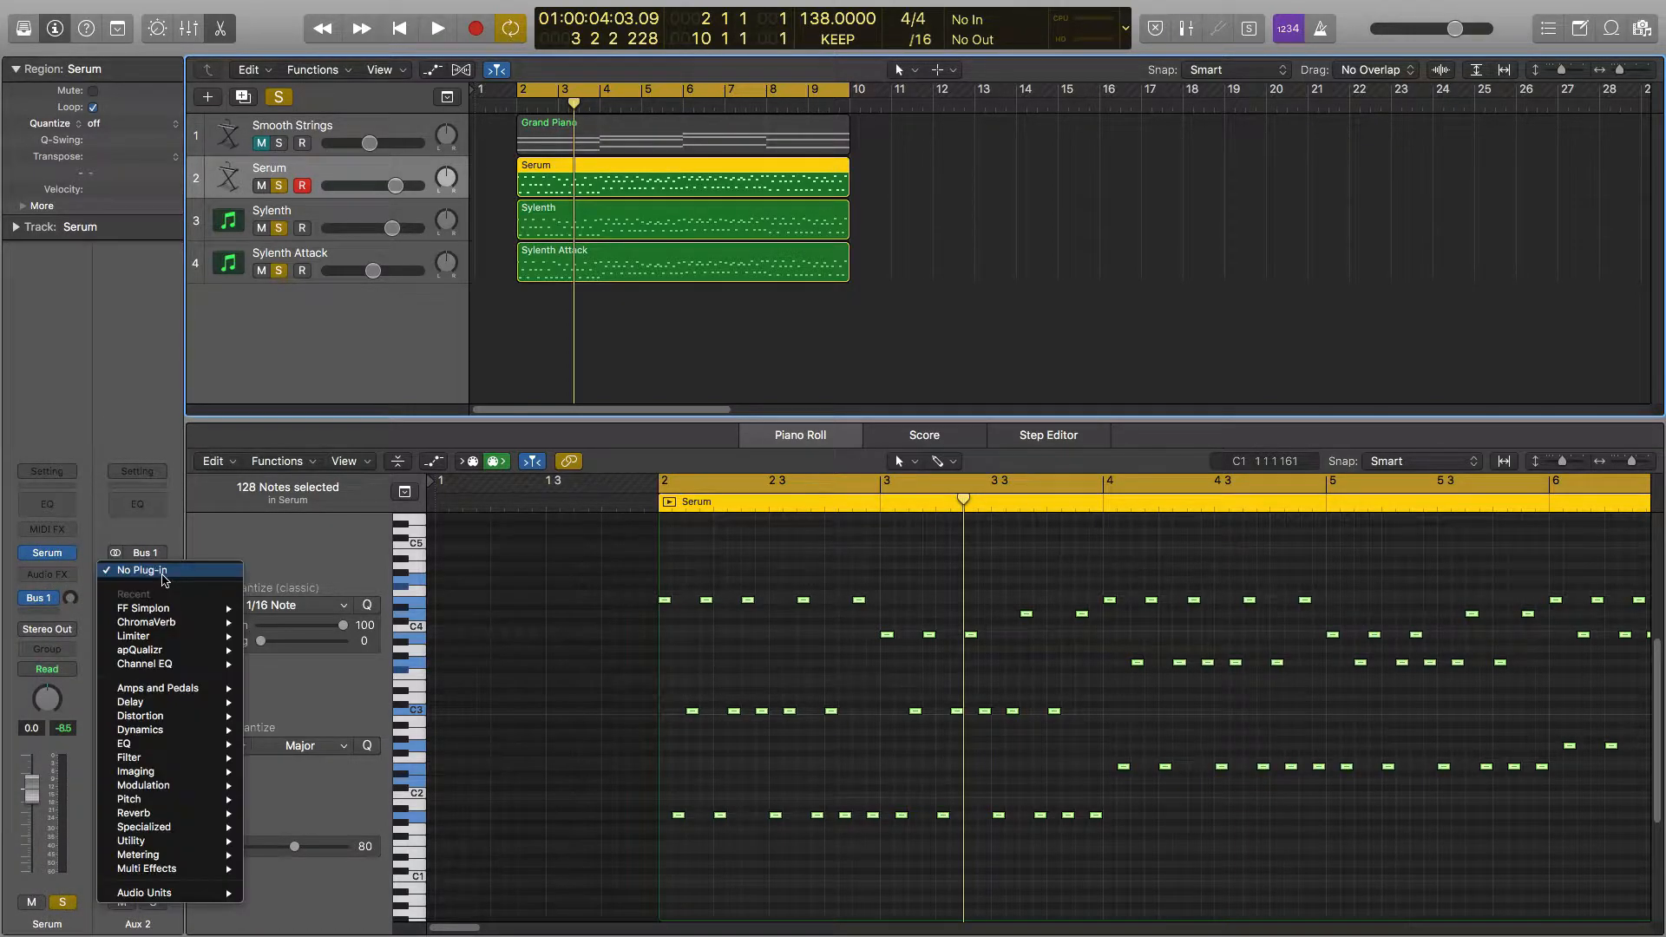
pyautogui.moveTo(155, 804)
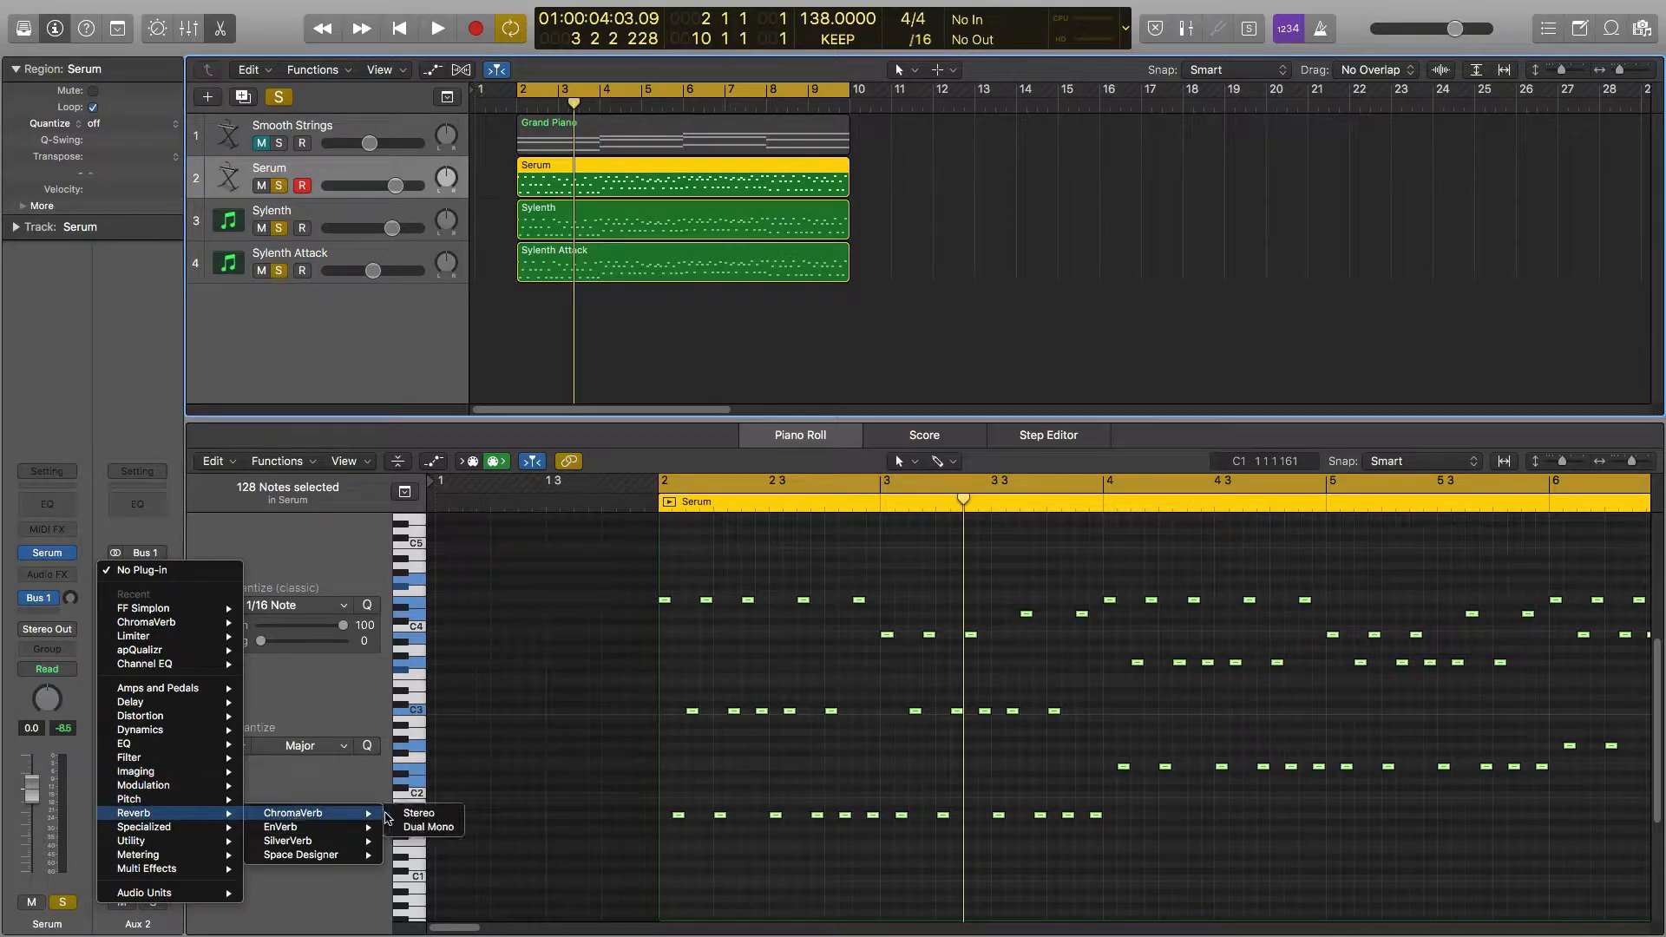
pyautogui.click(418, 814)
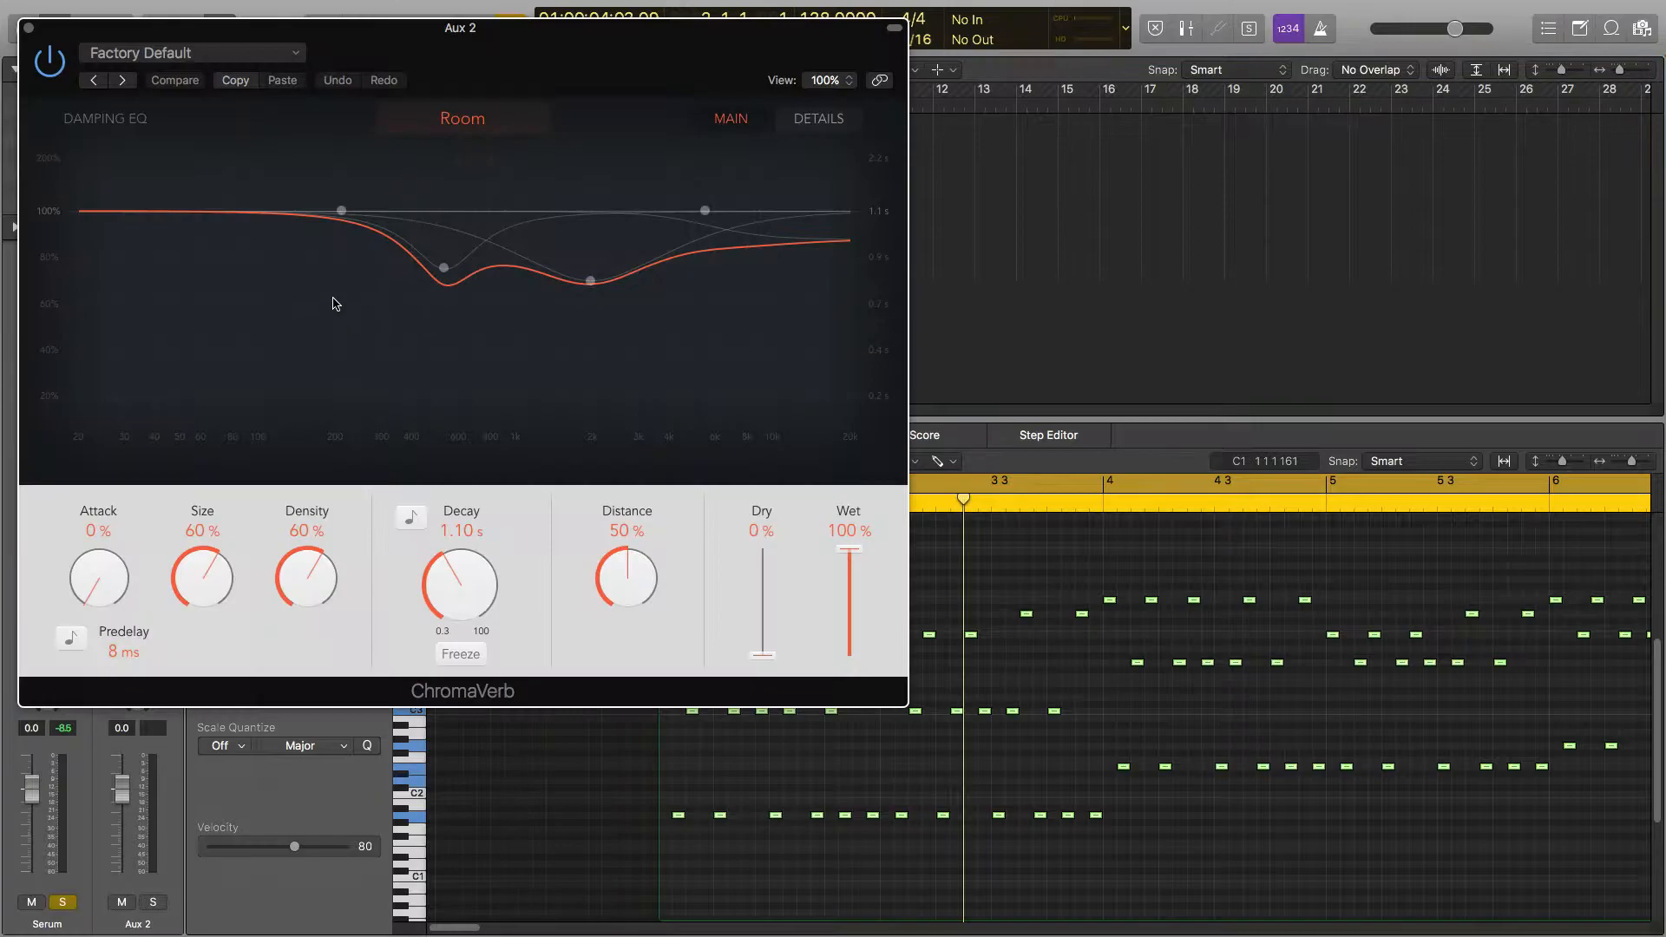
# - Load the Generic Synth Hall preset from the Synth Reverbs category in ChromaVerb
pyautogui.click(293, 54)
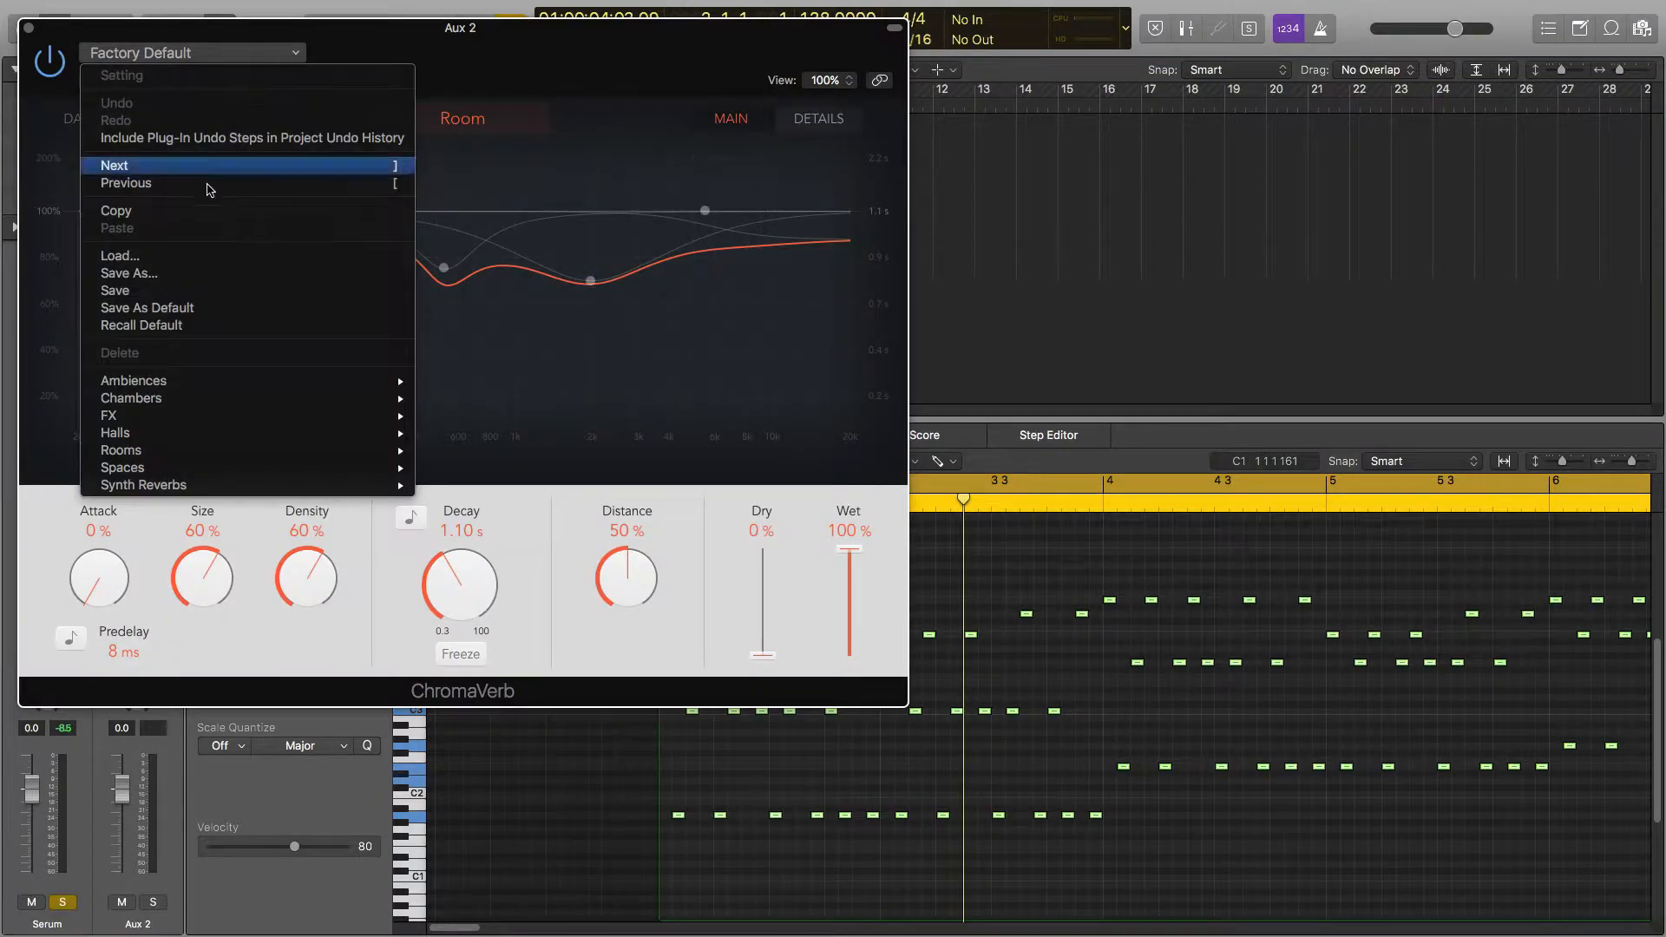
pyautogui.moveTo(178, 486)
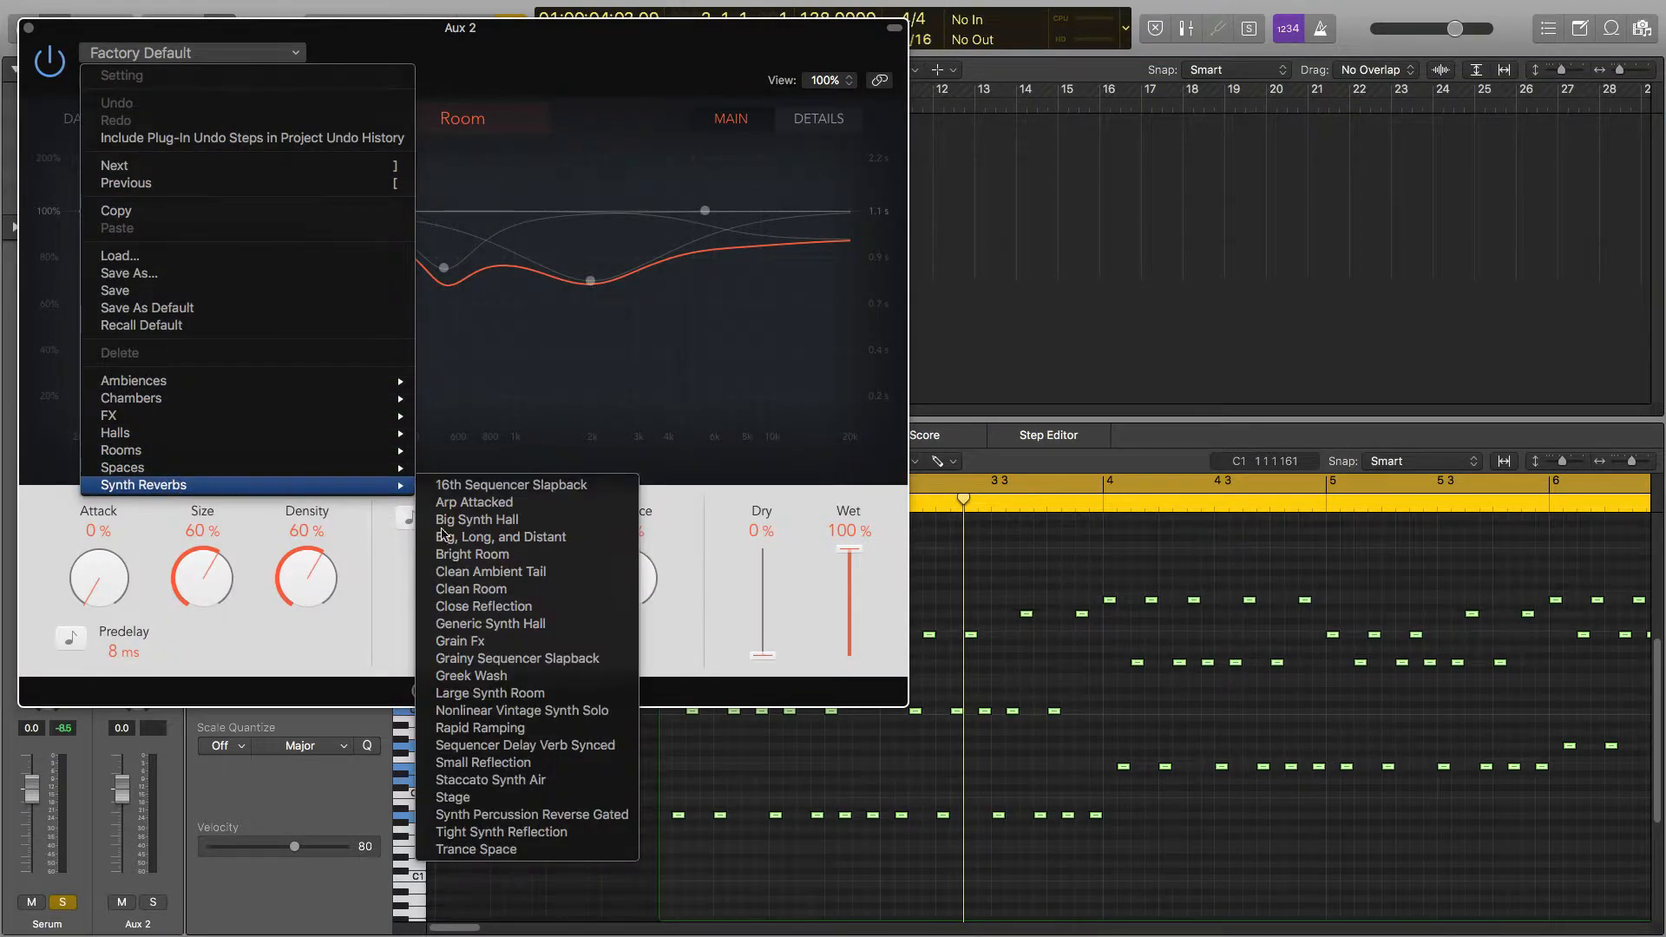
pyautogui.click(466, 623)
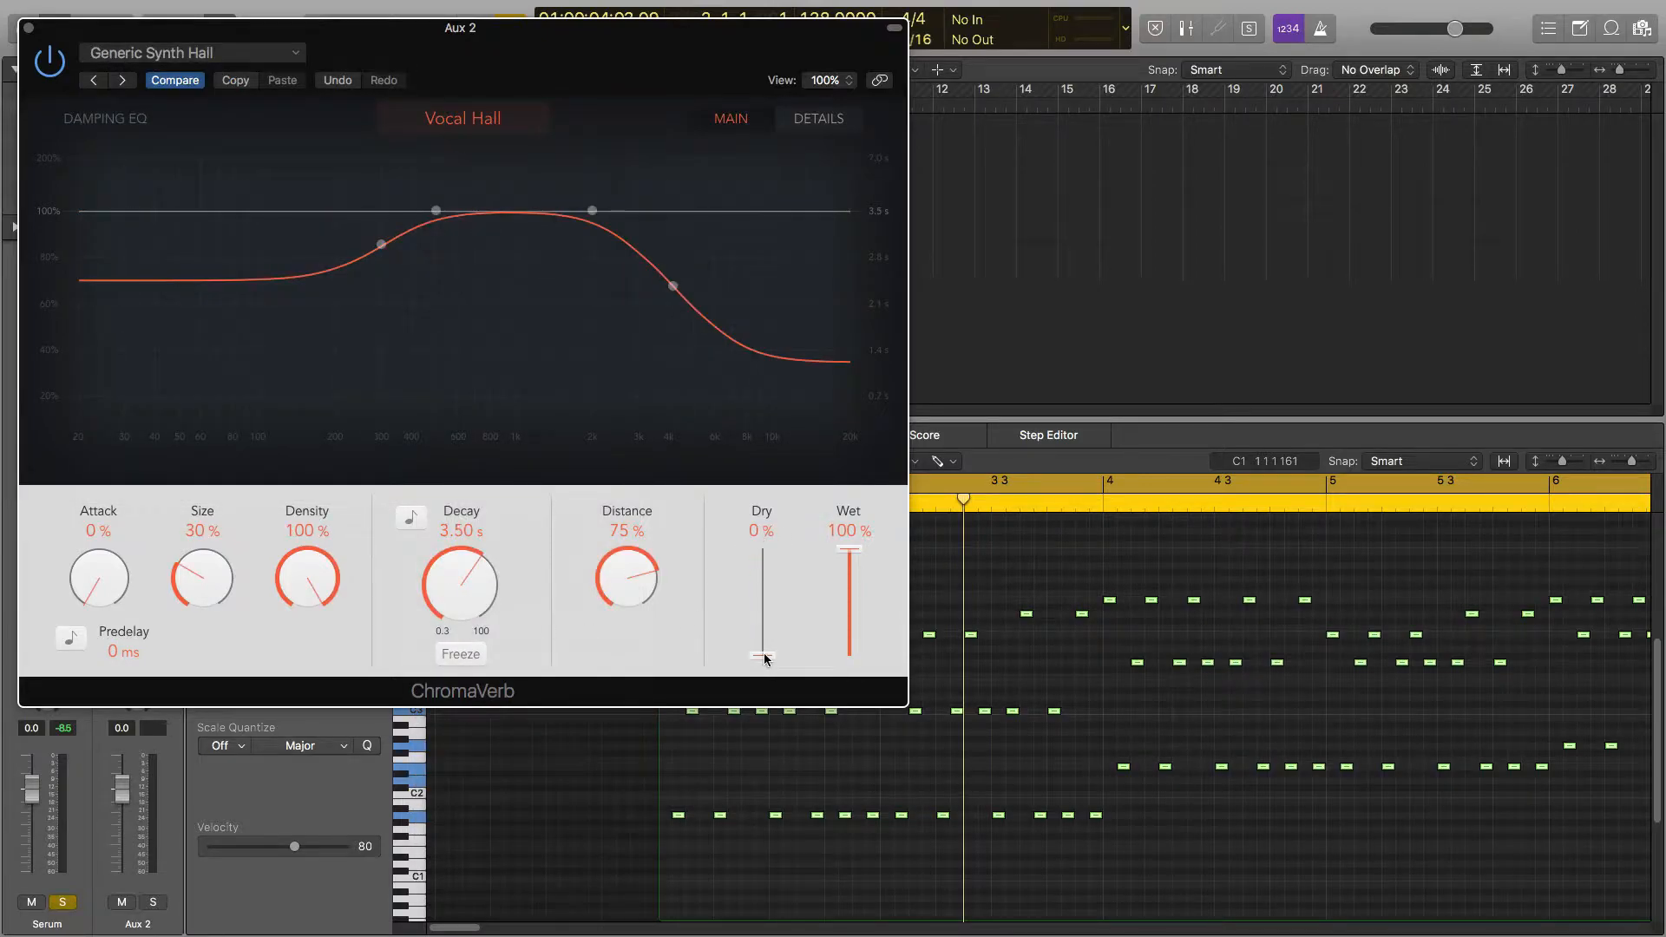
# - Try a higher Dry level in ChromaVerb, return it to 0%, and move the plug-in window clear of the channel strips
pyautogui.moveTo(765, 659); pyautogui.dragTo(768, 592)
pyautogui.moveTo(767, 593); pyautogui.dragTo(762, 661)
pyautogui.moveTo(178, 38); pyautogui.dragTo(852, 138)
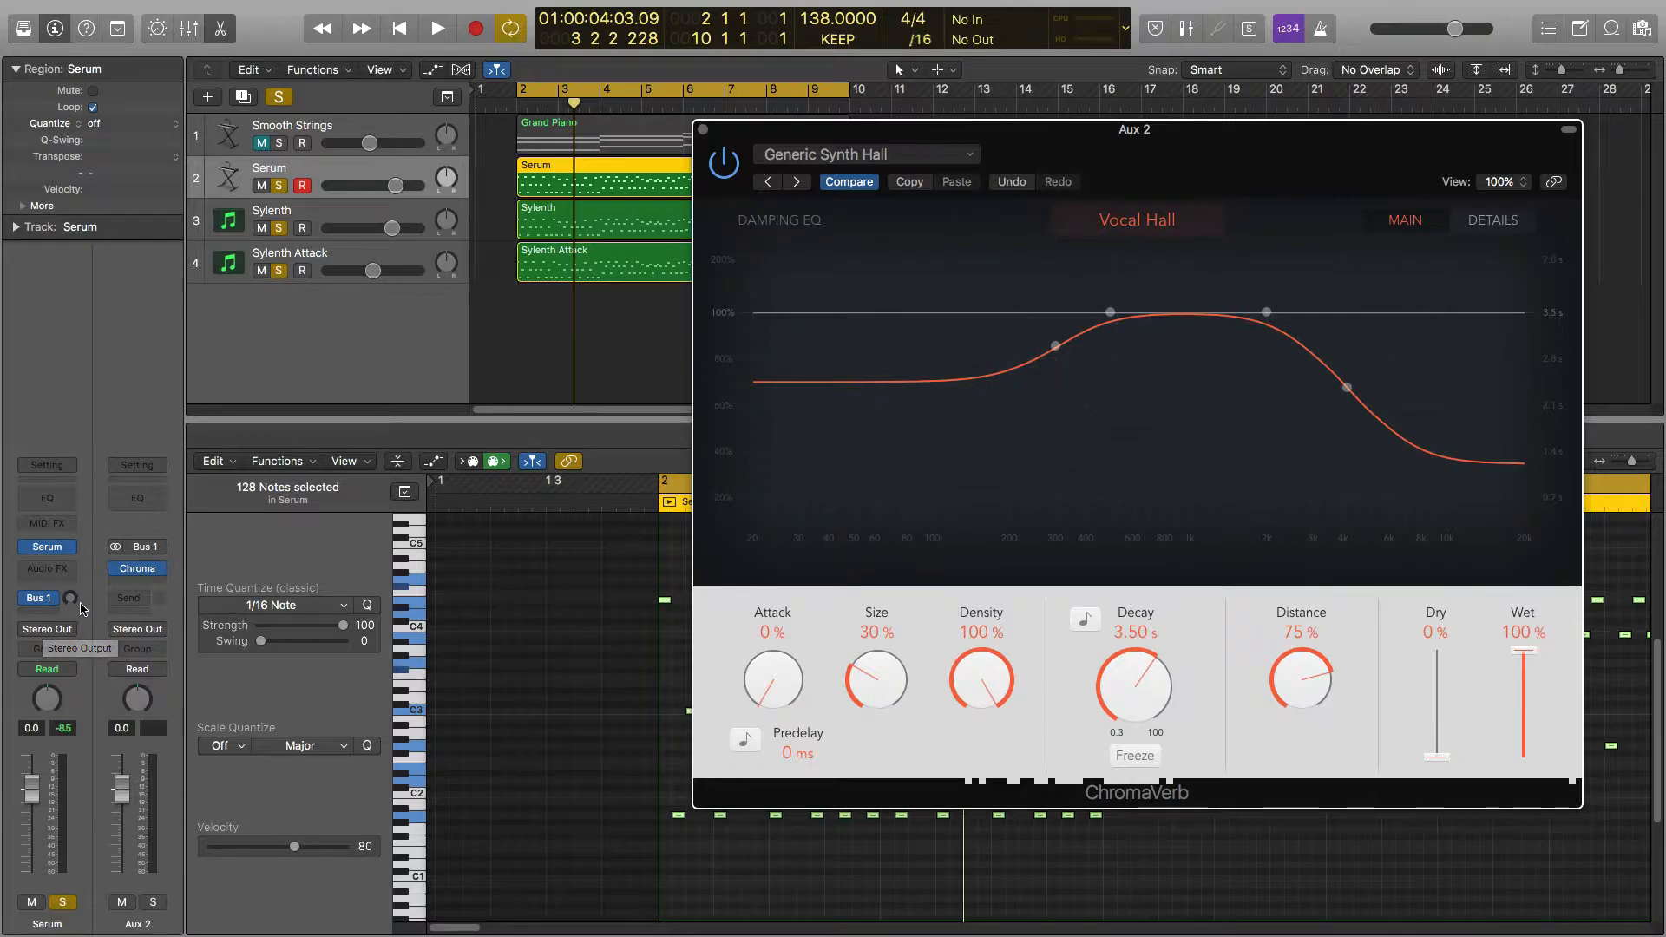
# - Raise the Serum track's Bus 1 send to about -6.4 dB while listening to the playback
pyautogui.press('space')
pyautogui.moveTo(72, 601); pyautogui.dragTo(89, 506)
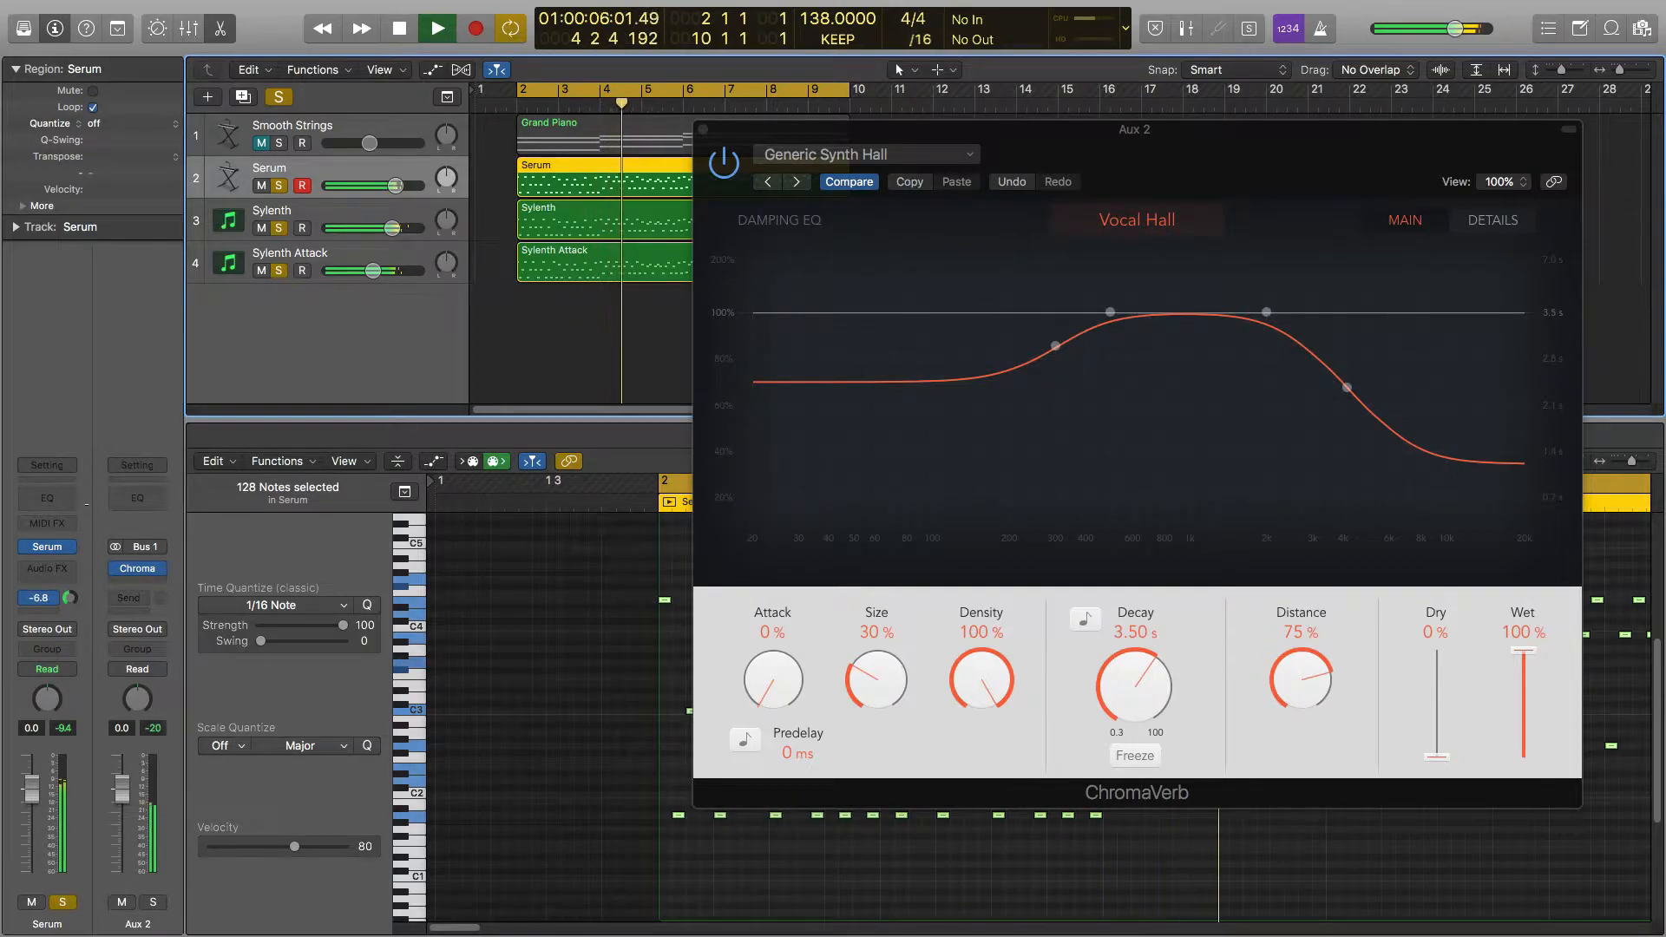
pyautogui.press('space')
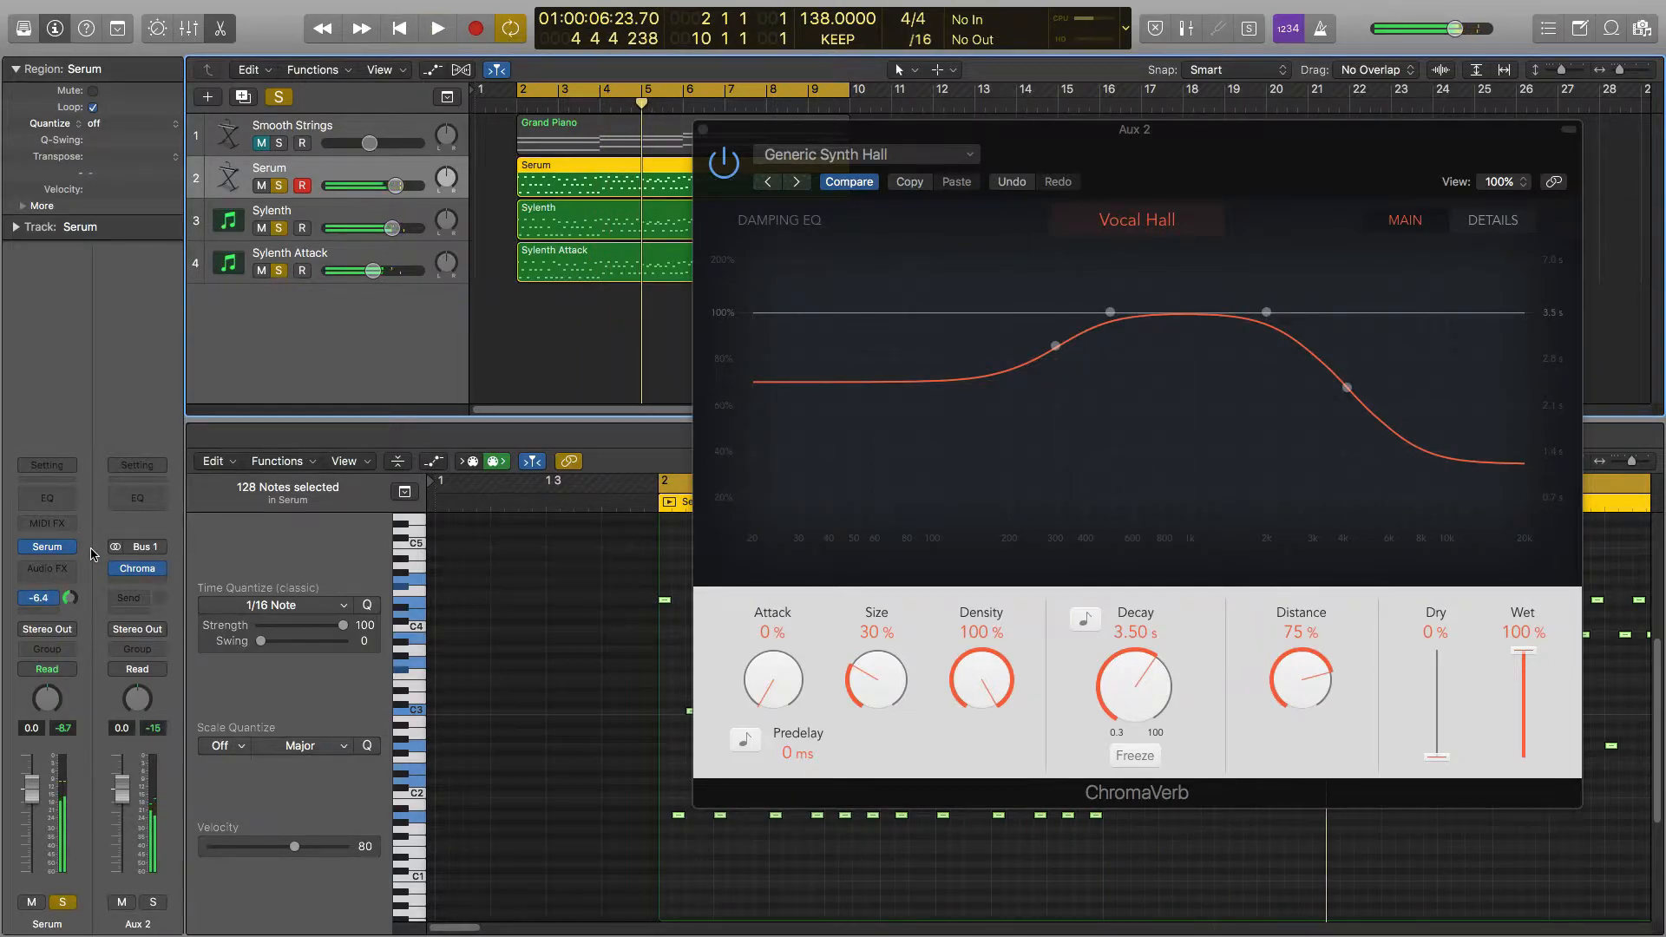
pyautogui.press('space')
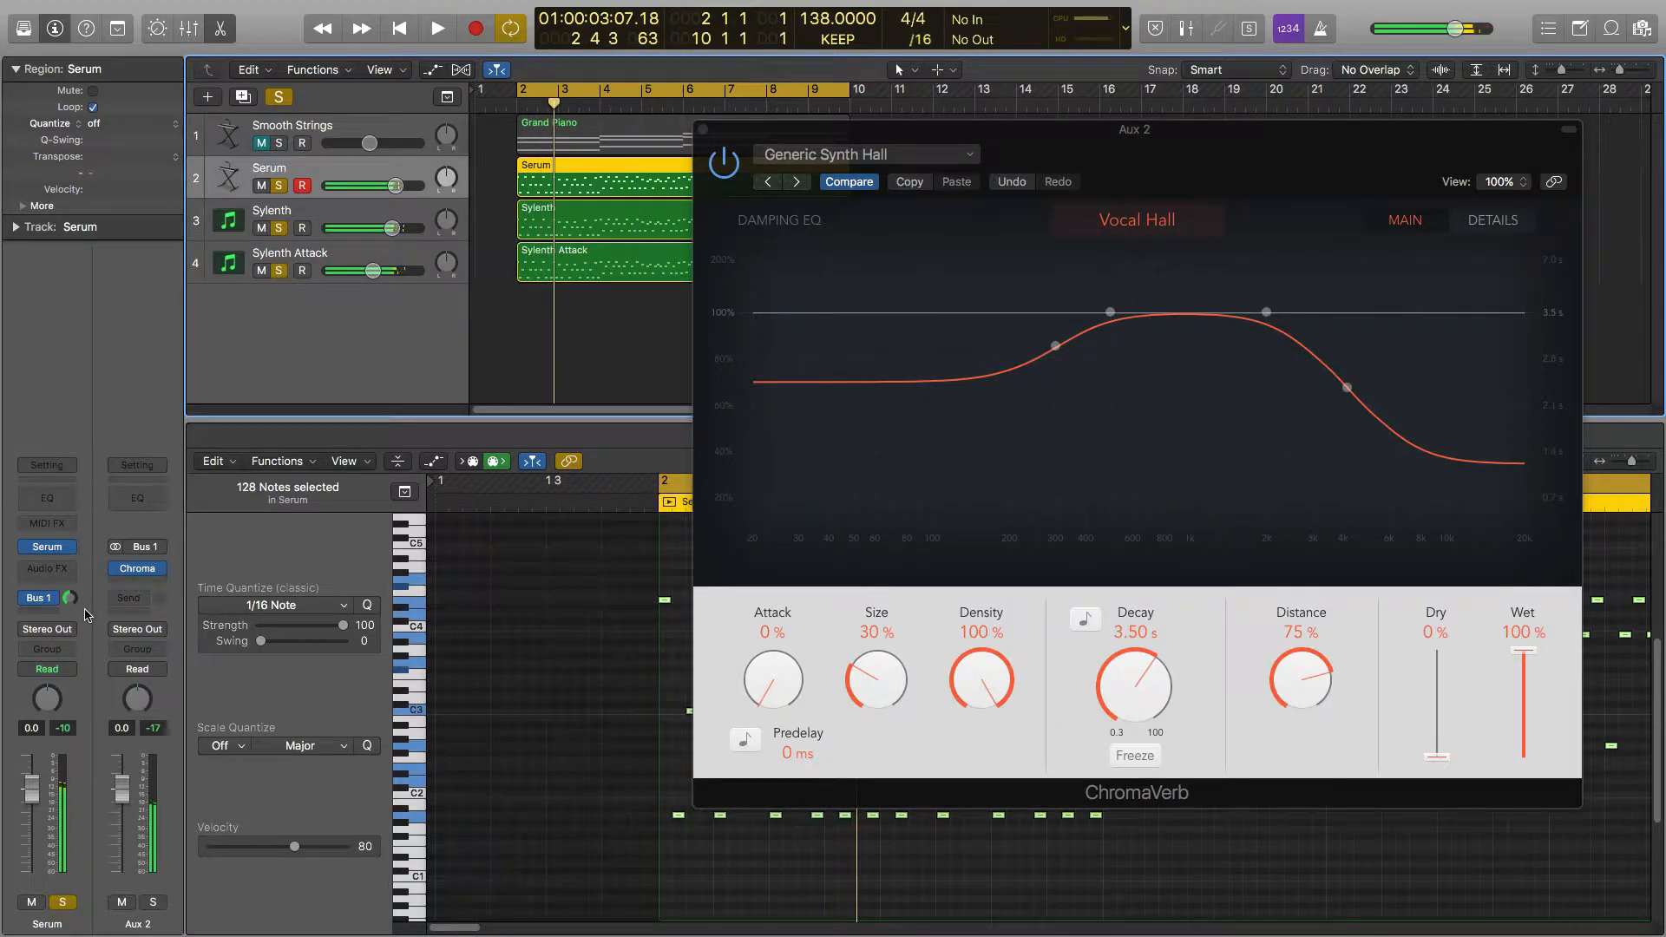
# - Add a send to Bus 1 → Aux 2 on the Sylenth track
pyautogui.click(330, 217)
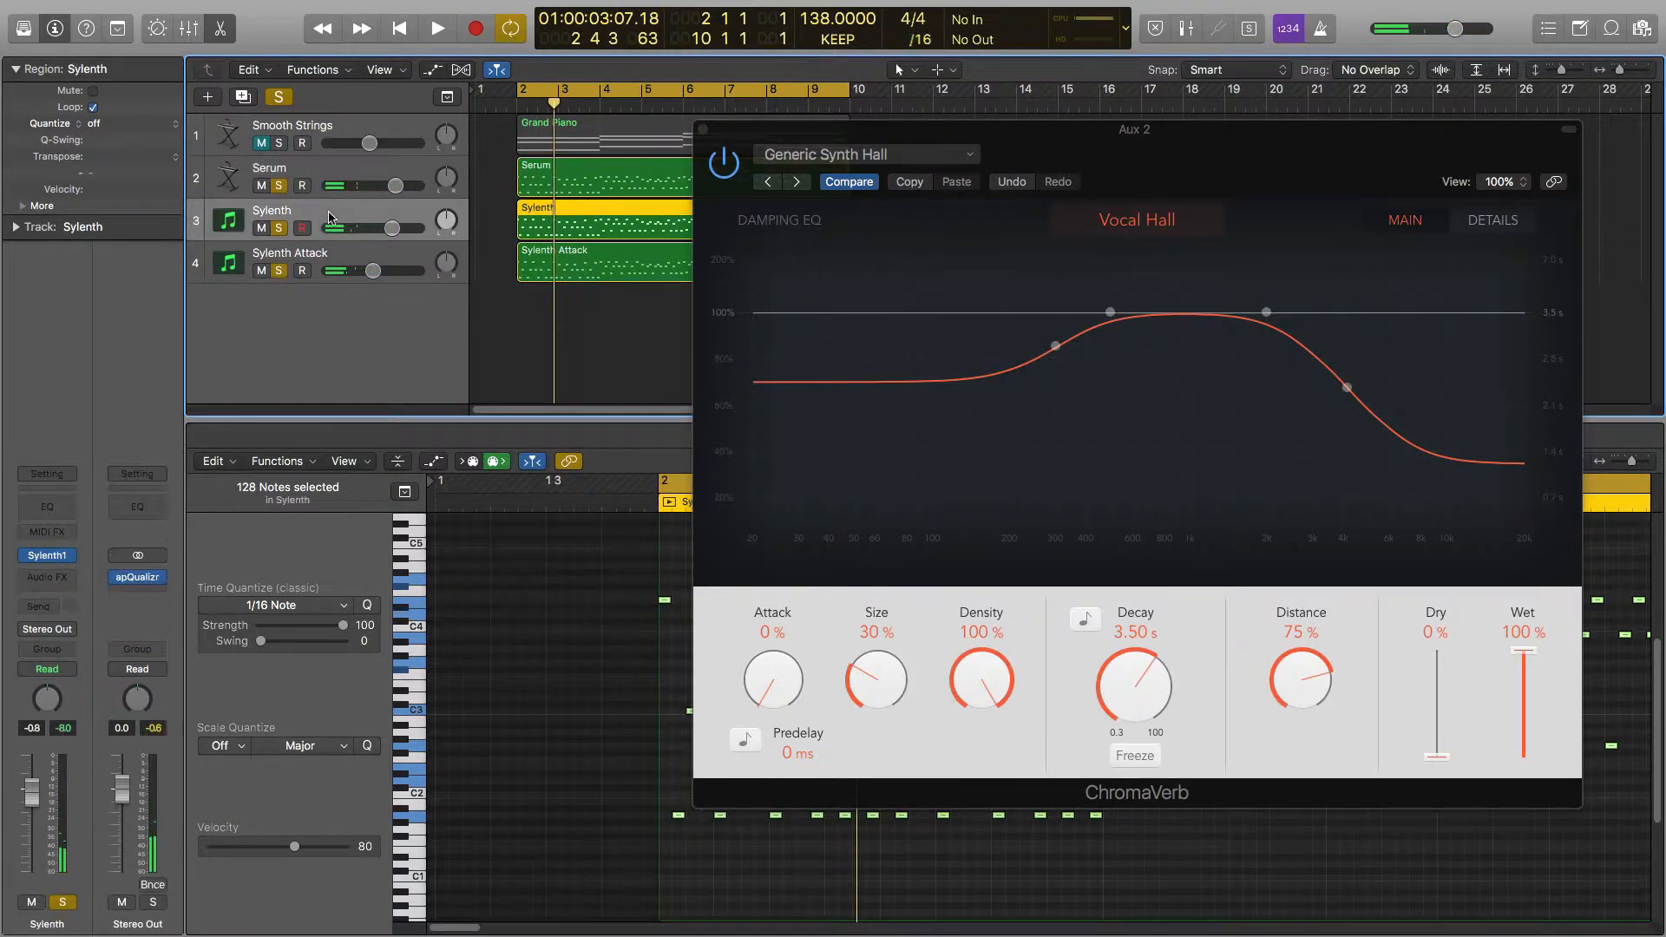
pyautogui.click(73, 577)
pyautogui.click(77, 403)
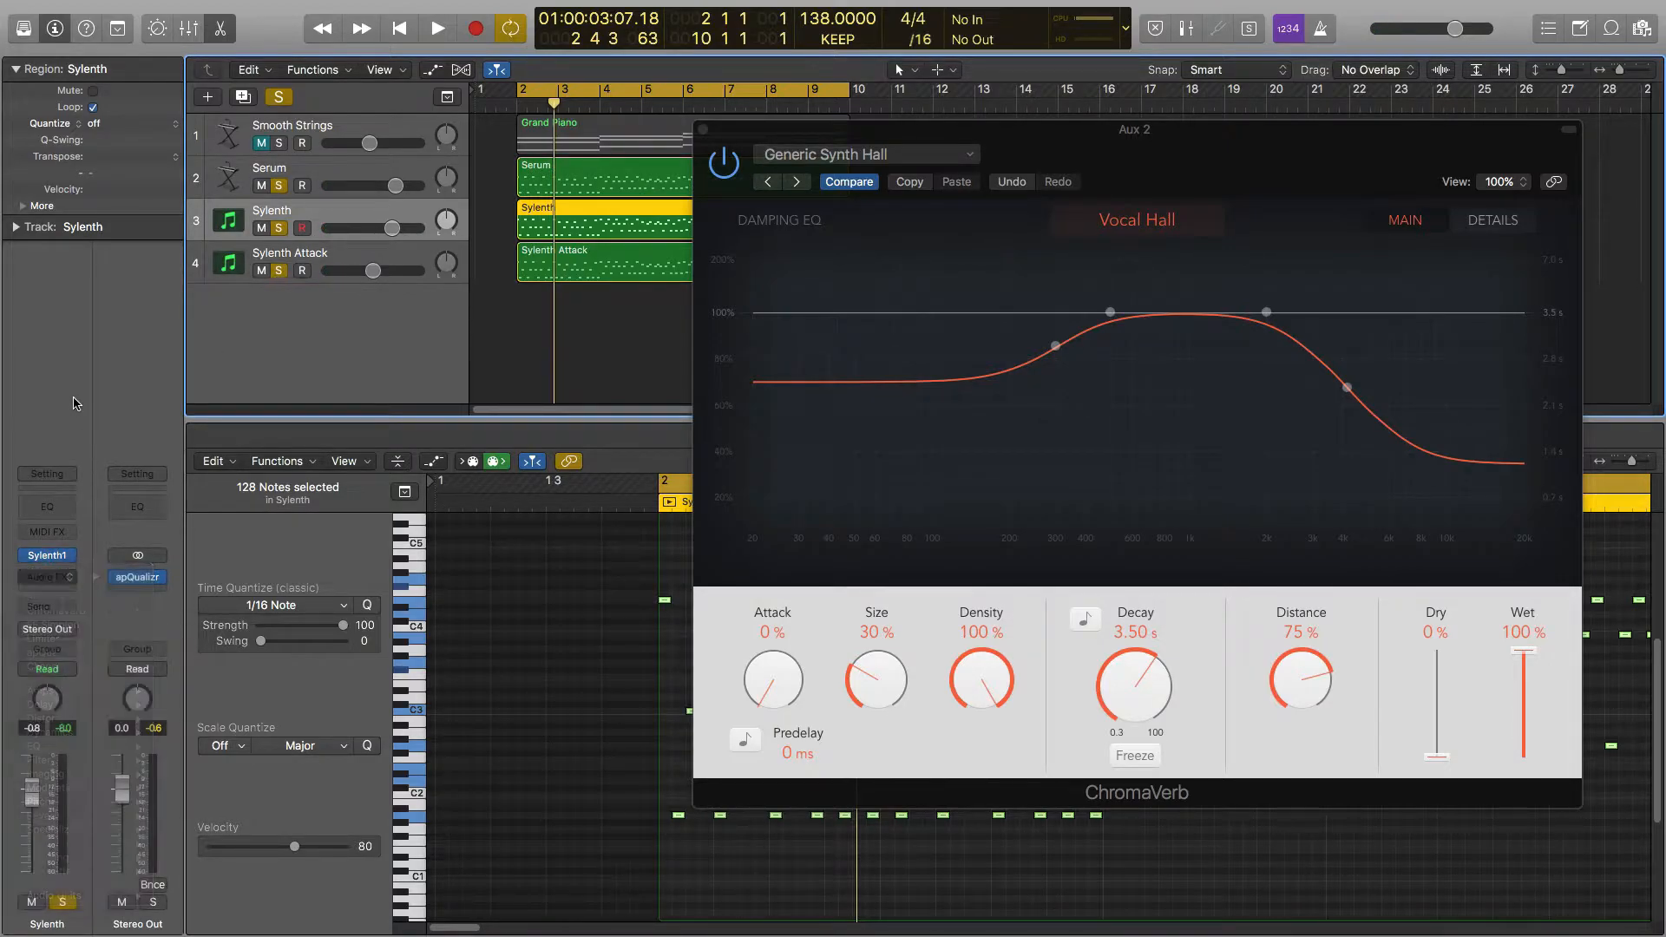
pyautogui.click(54, 609)
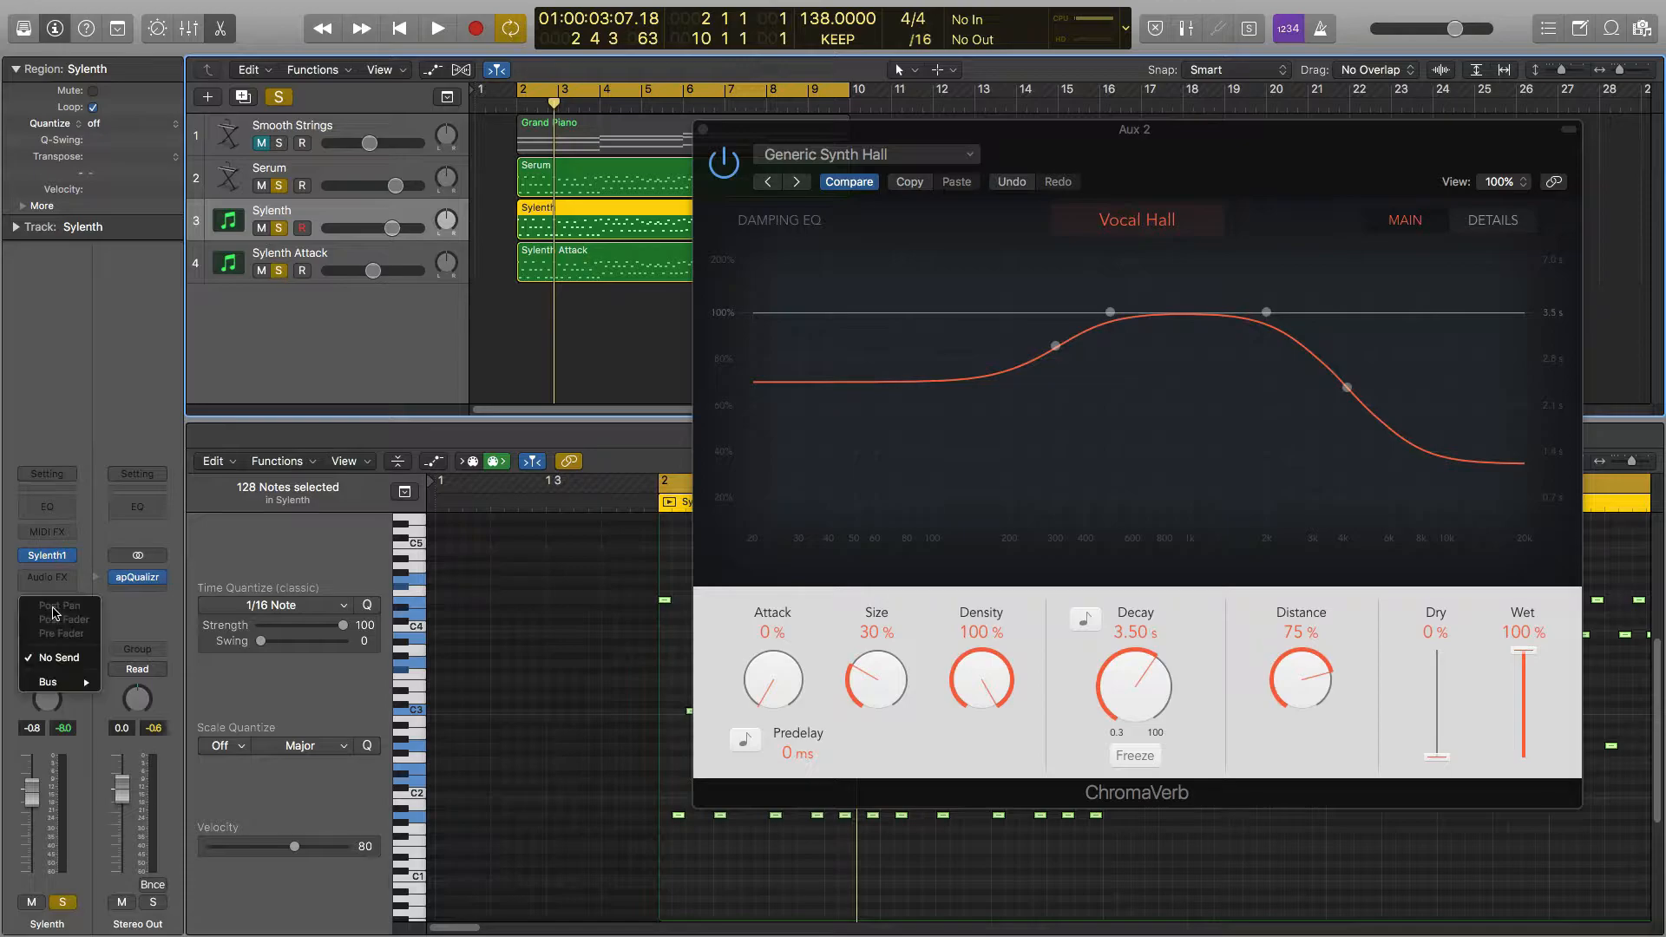
pyautogui.moveTo(51, 686)
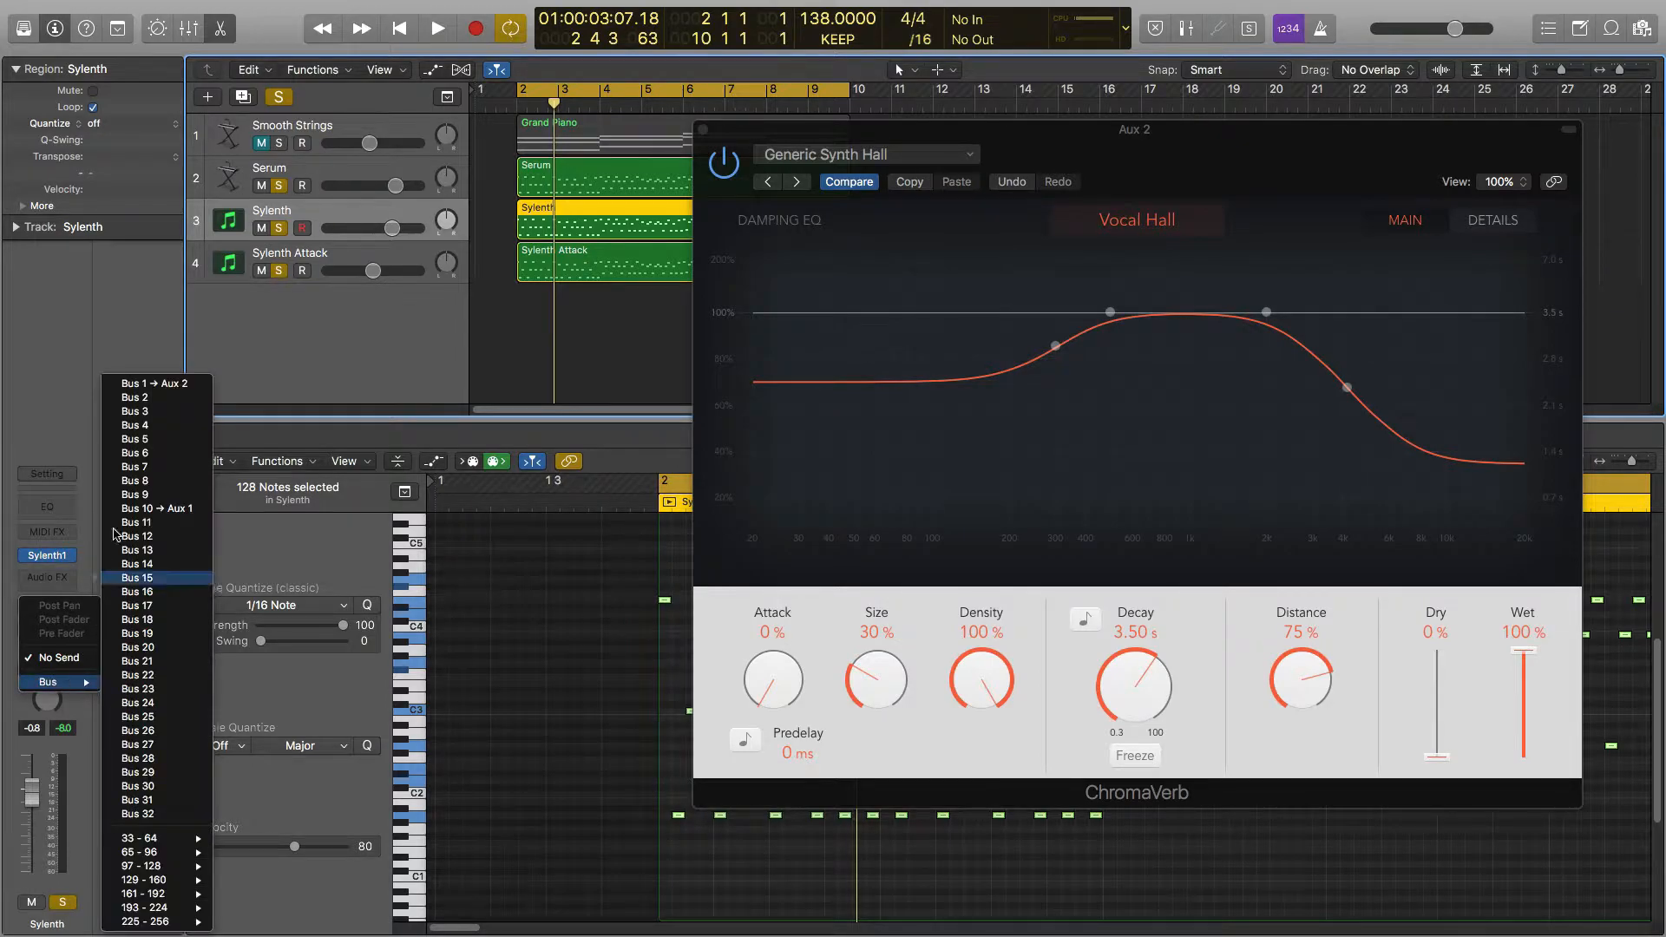
pyautogui.click(143, 383)
# - Turn off solo on the Serum and Sylenth Attack tracks, leaving only Sylenth soloed
pyautogui.click(284, 192)
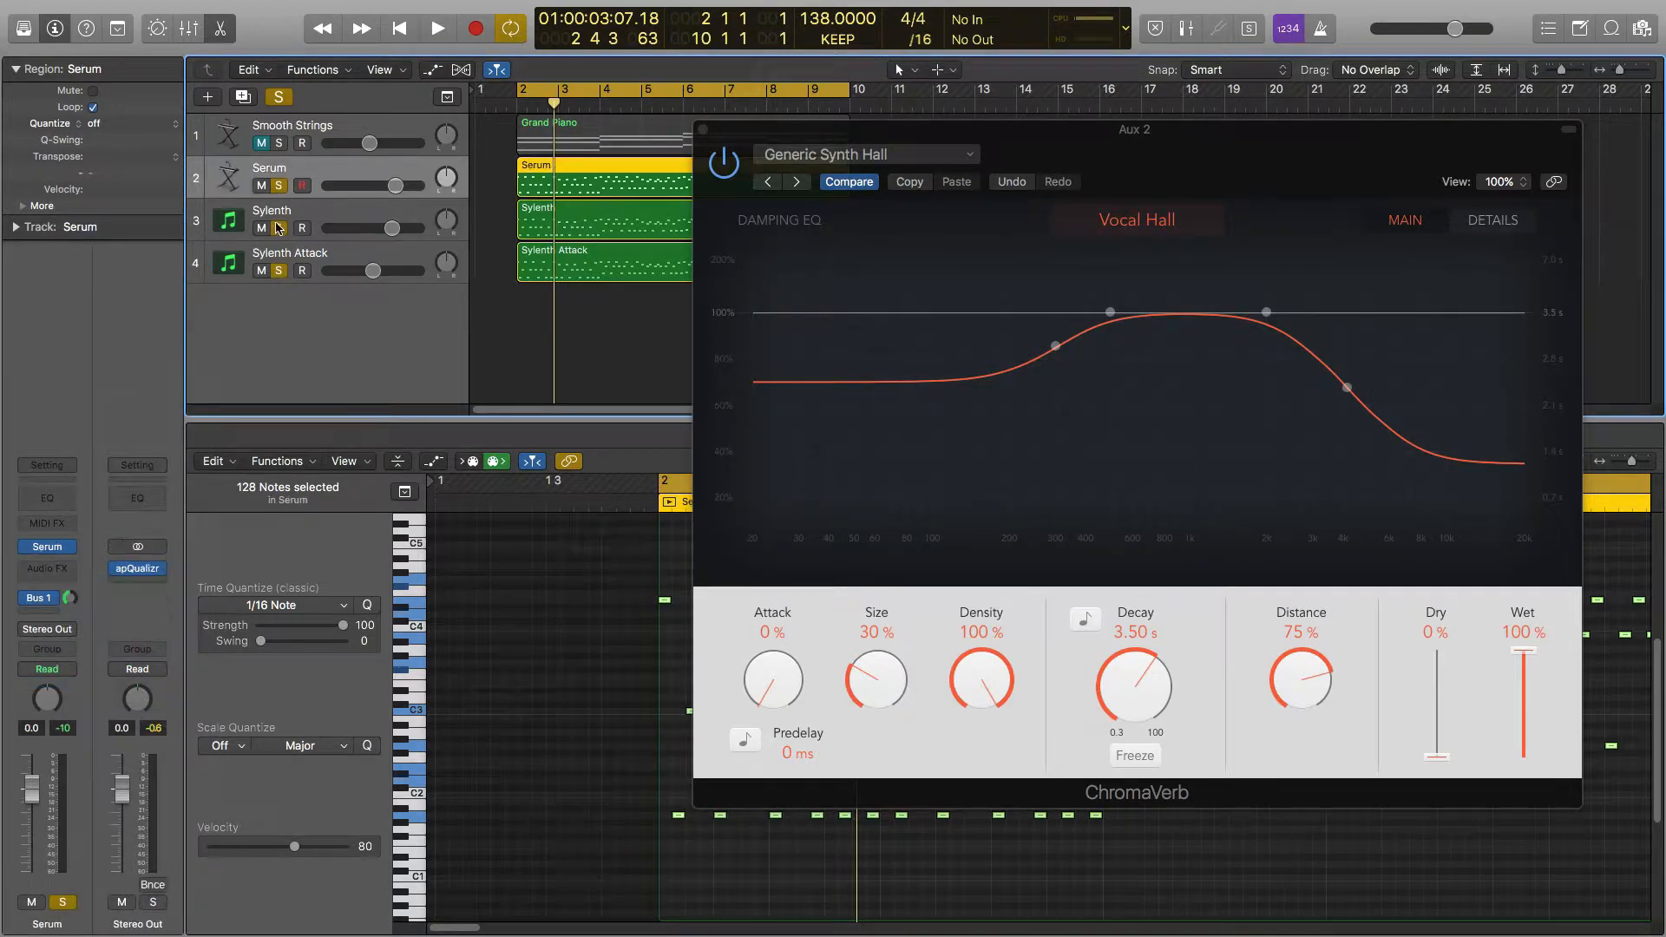
pyautogui.click(280, 186)
pyautogui.click(279, 271)
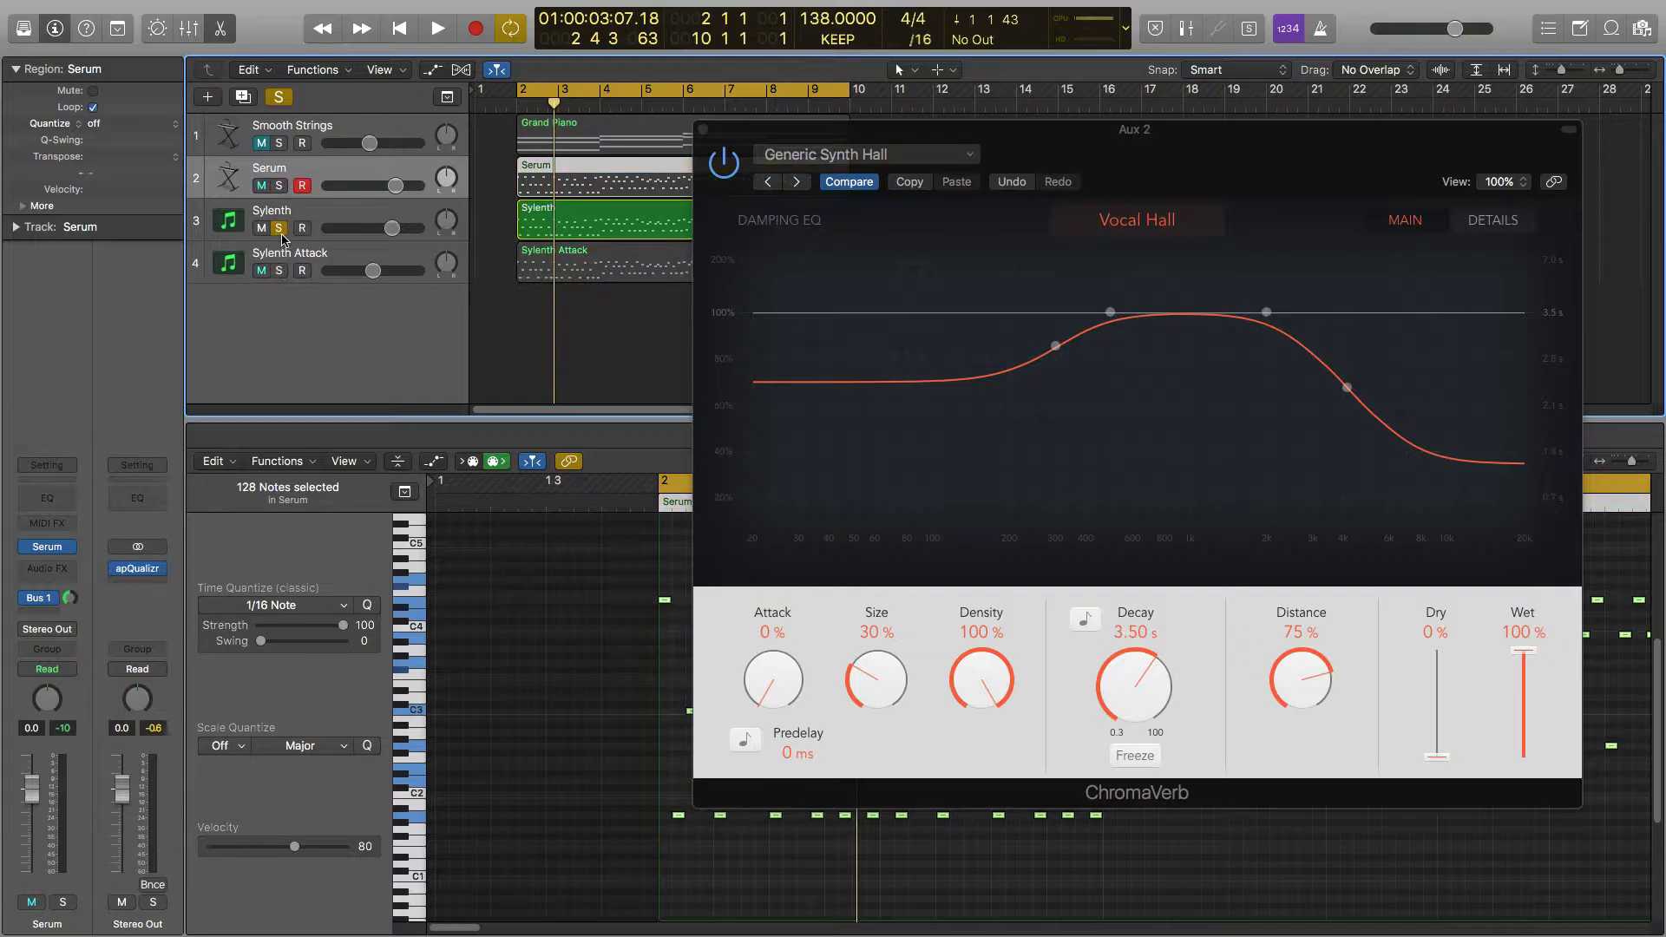
# - Raise the Sylenth track's Bus 1 send to about -6.4 dB during playback and turn off its solo
pyautogui.click(339, 219)
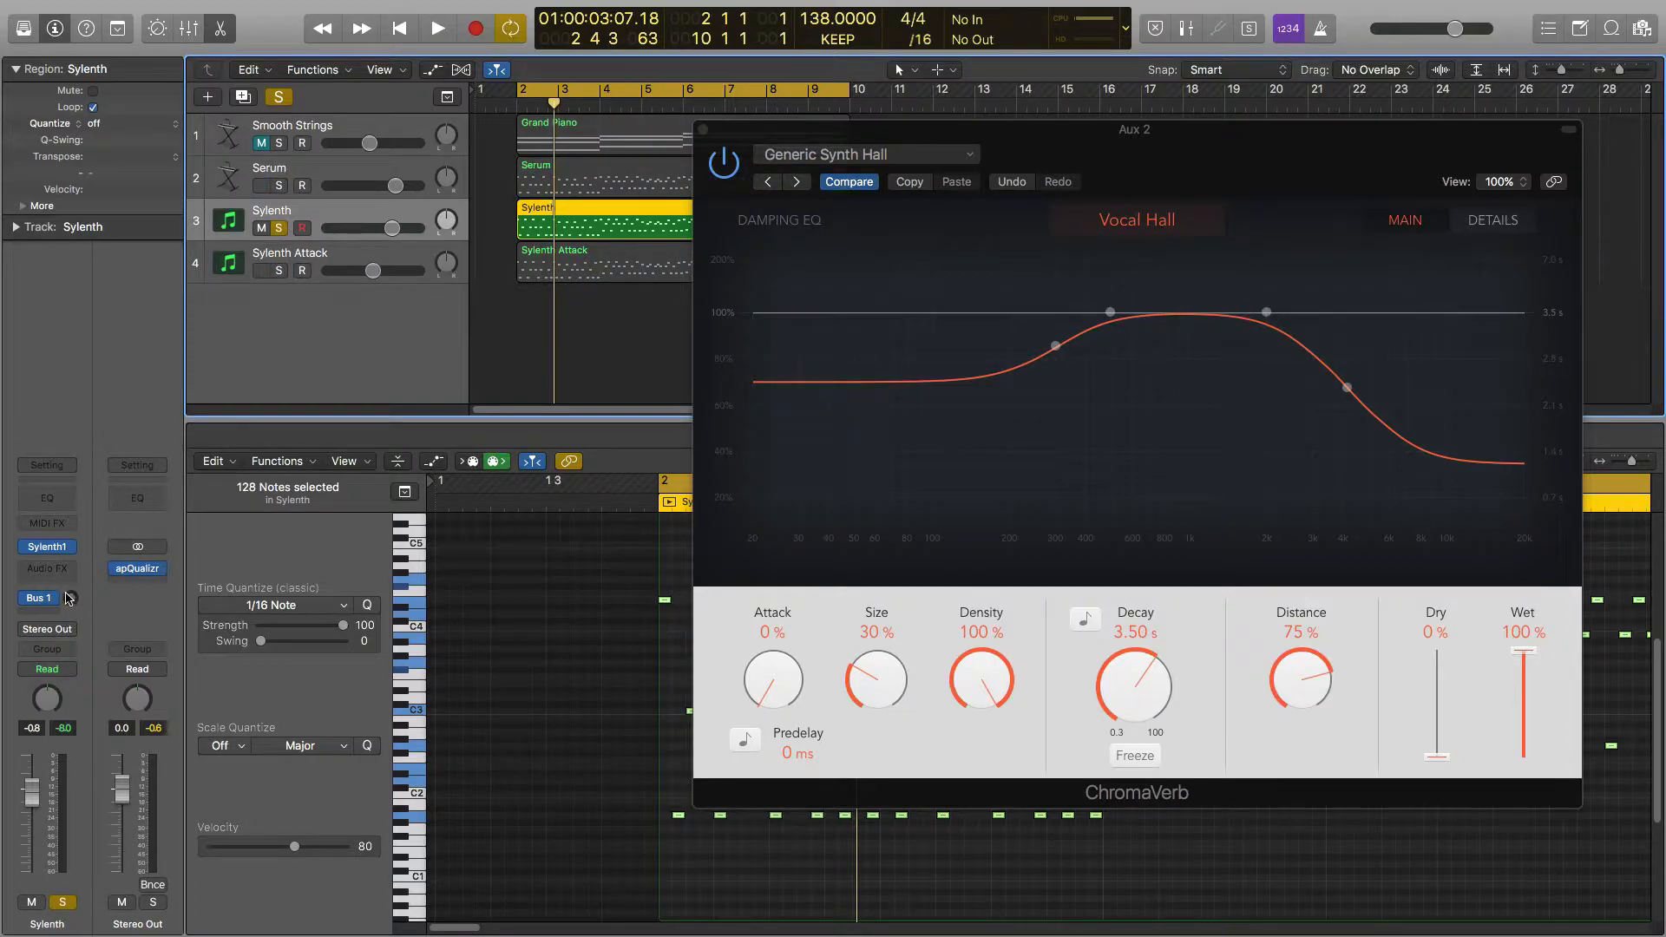
pyautogui.press('space')
pyautogui.moveTo(70, 598); pyautogui.dragTo(90, 505)
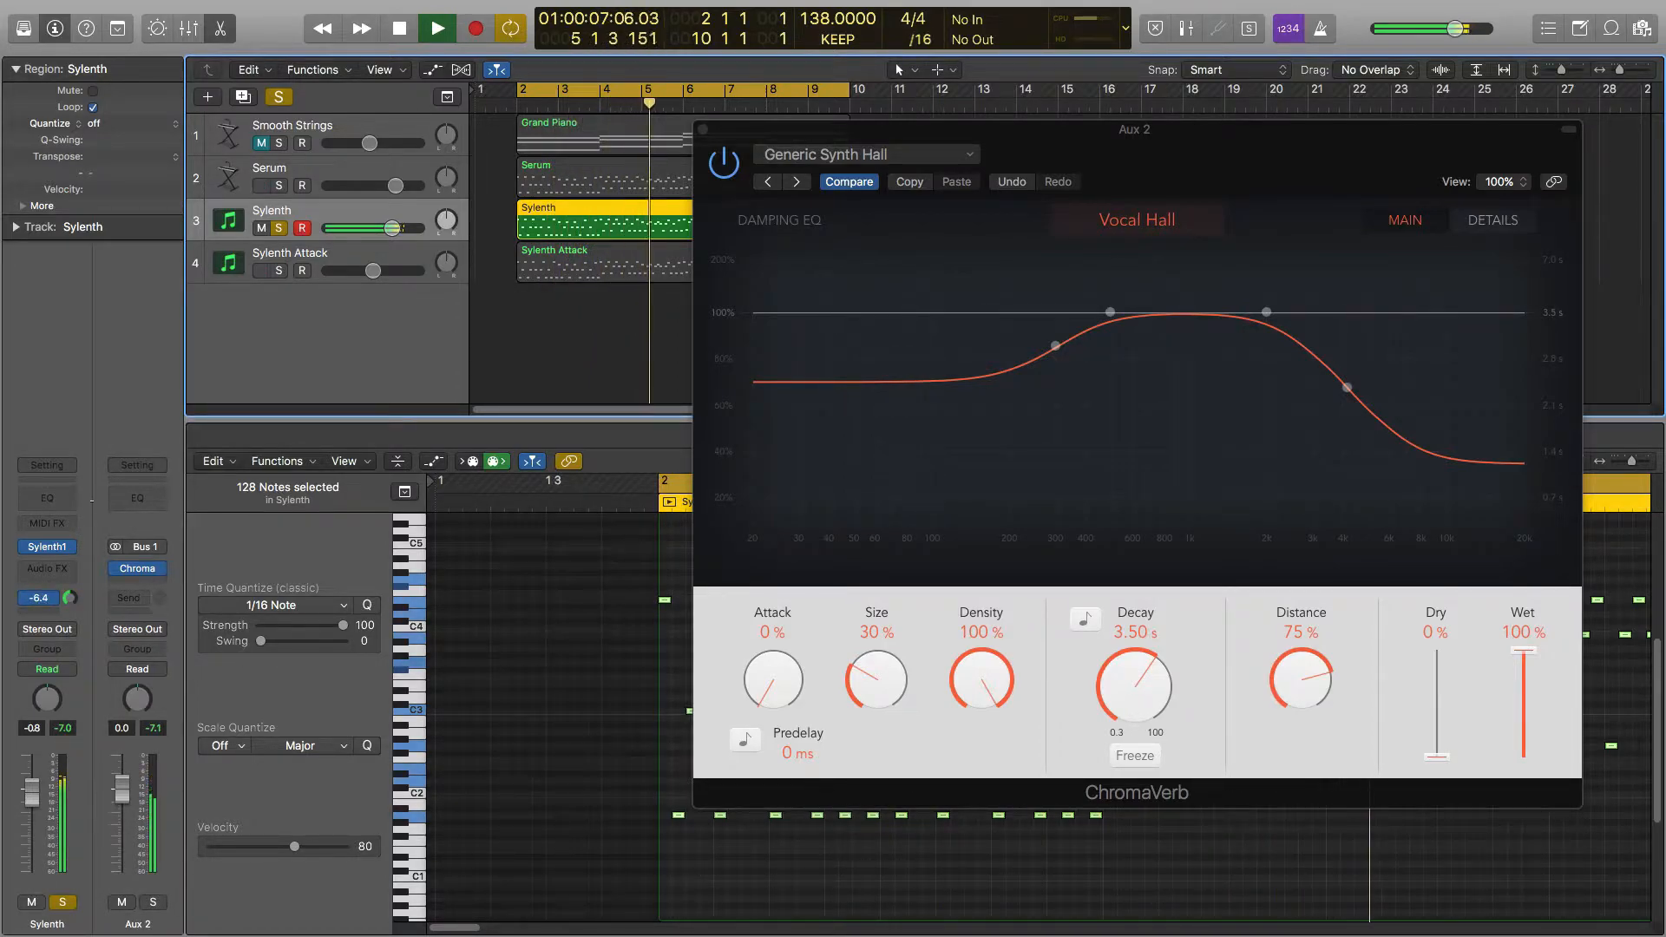
pyautogui.press('space')
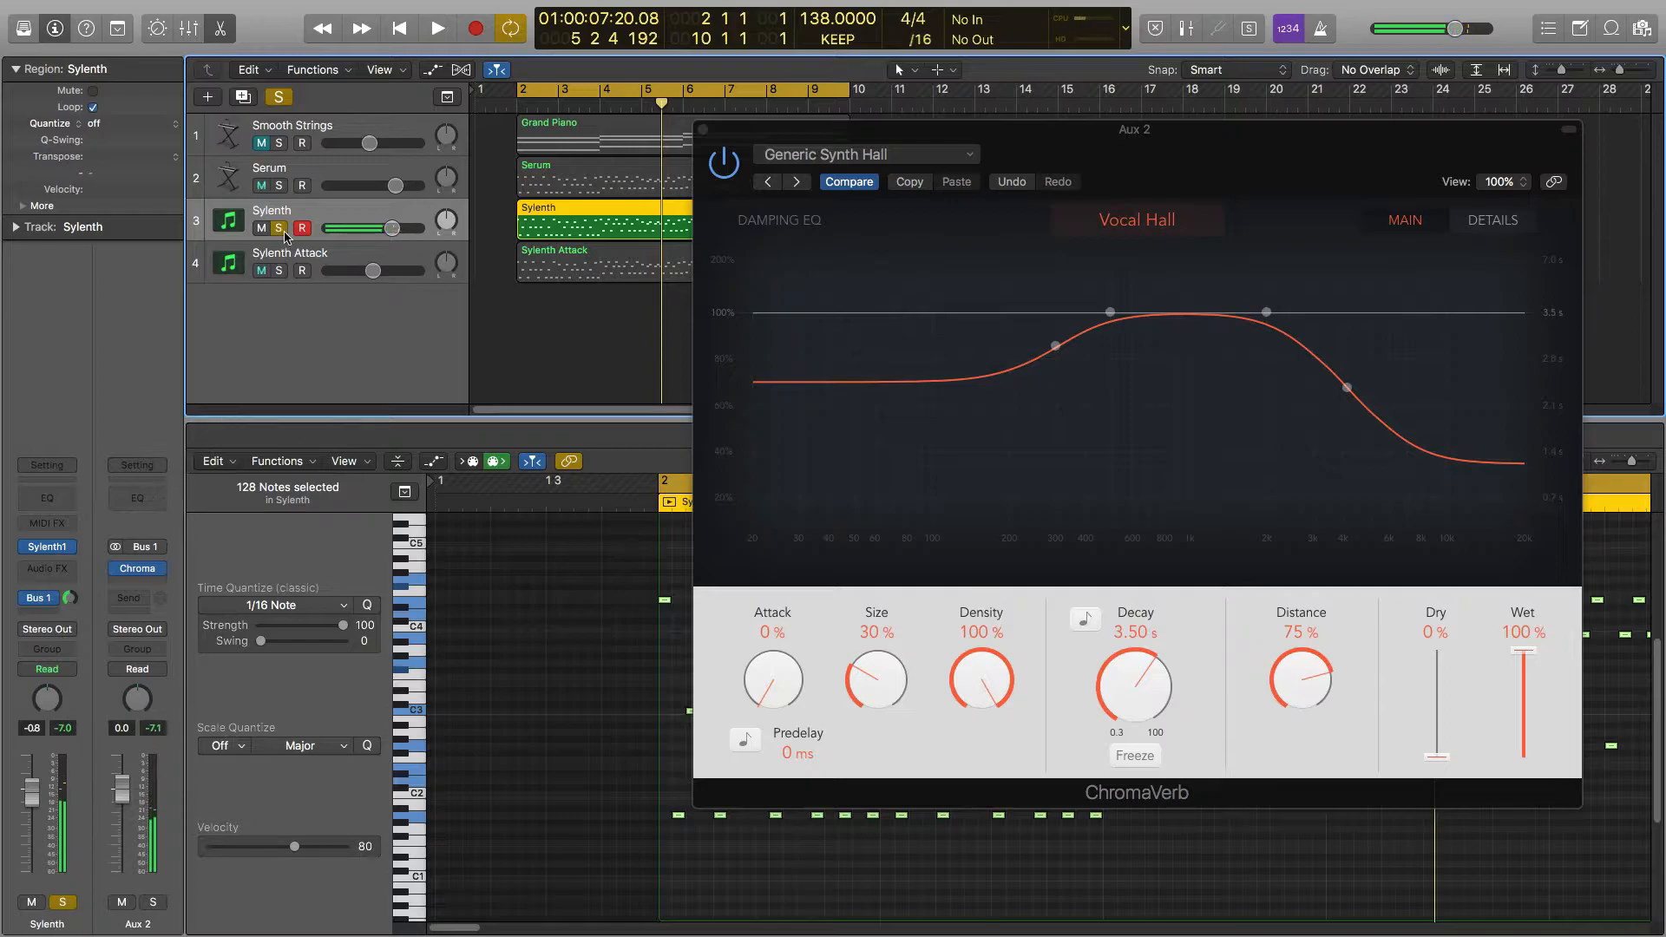
pyautogui.click(279, 228)
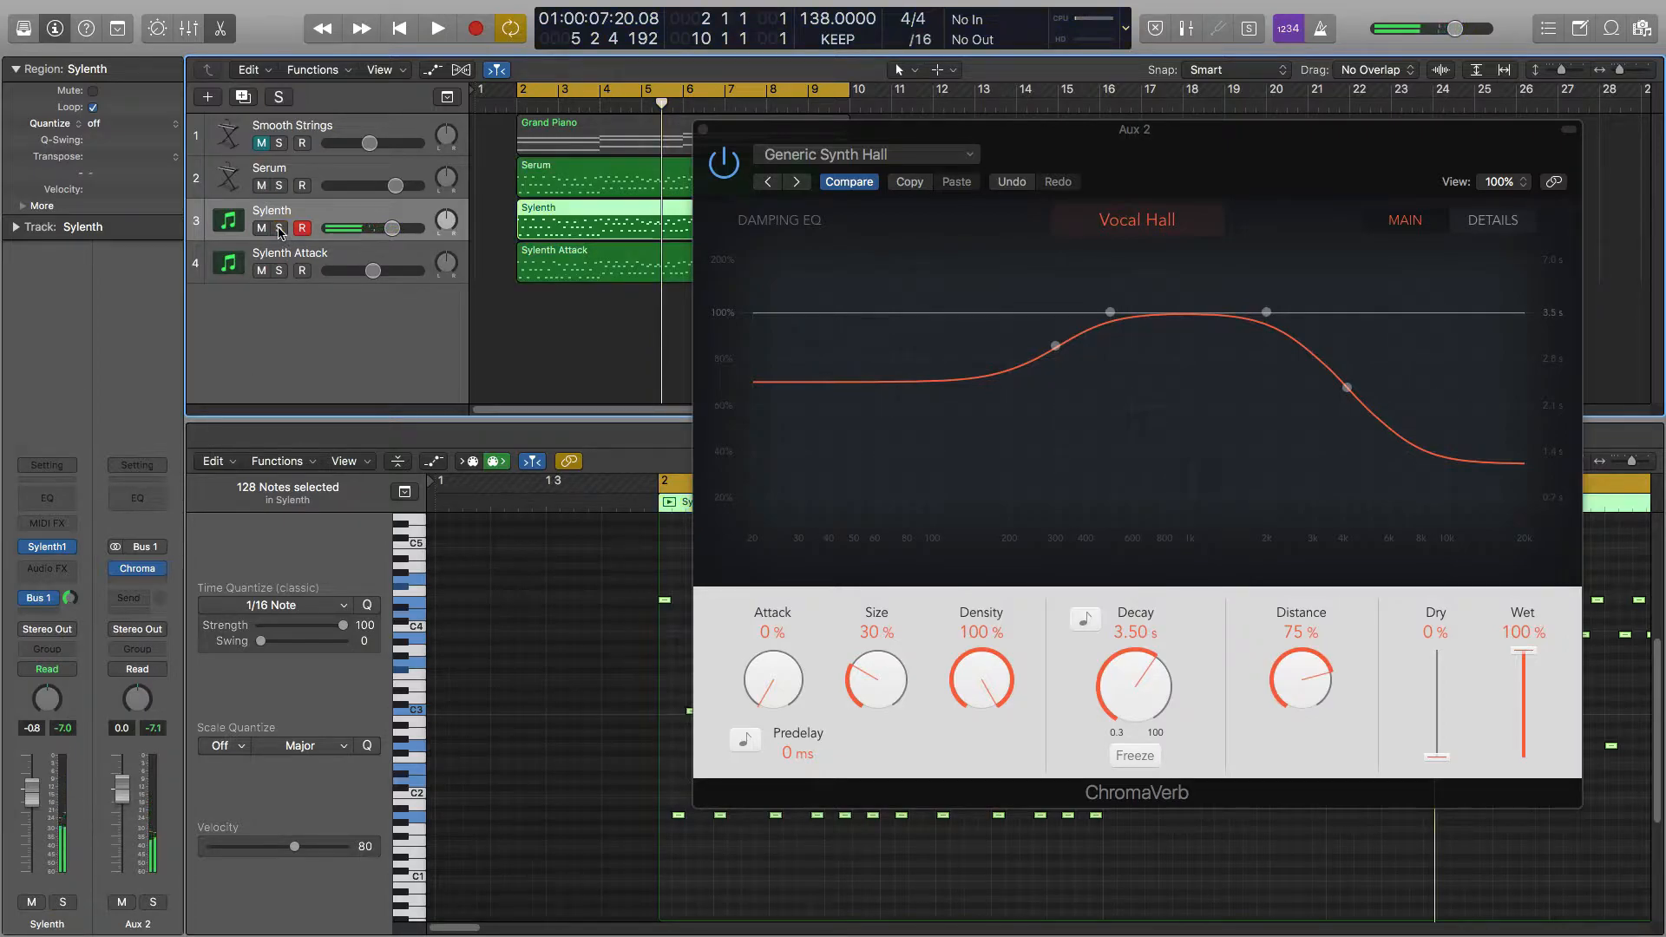
# - Add a send to Bus 1 → Aux 2 on the Sylenth Attack track
pyautogui.click(326, 261)
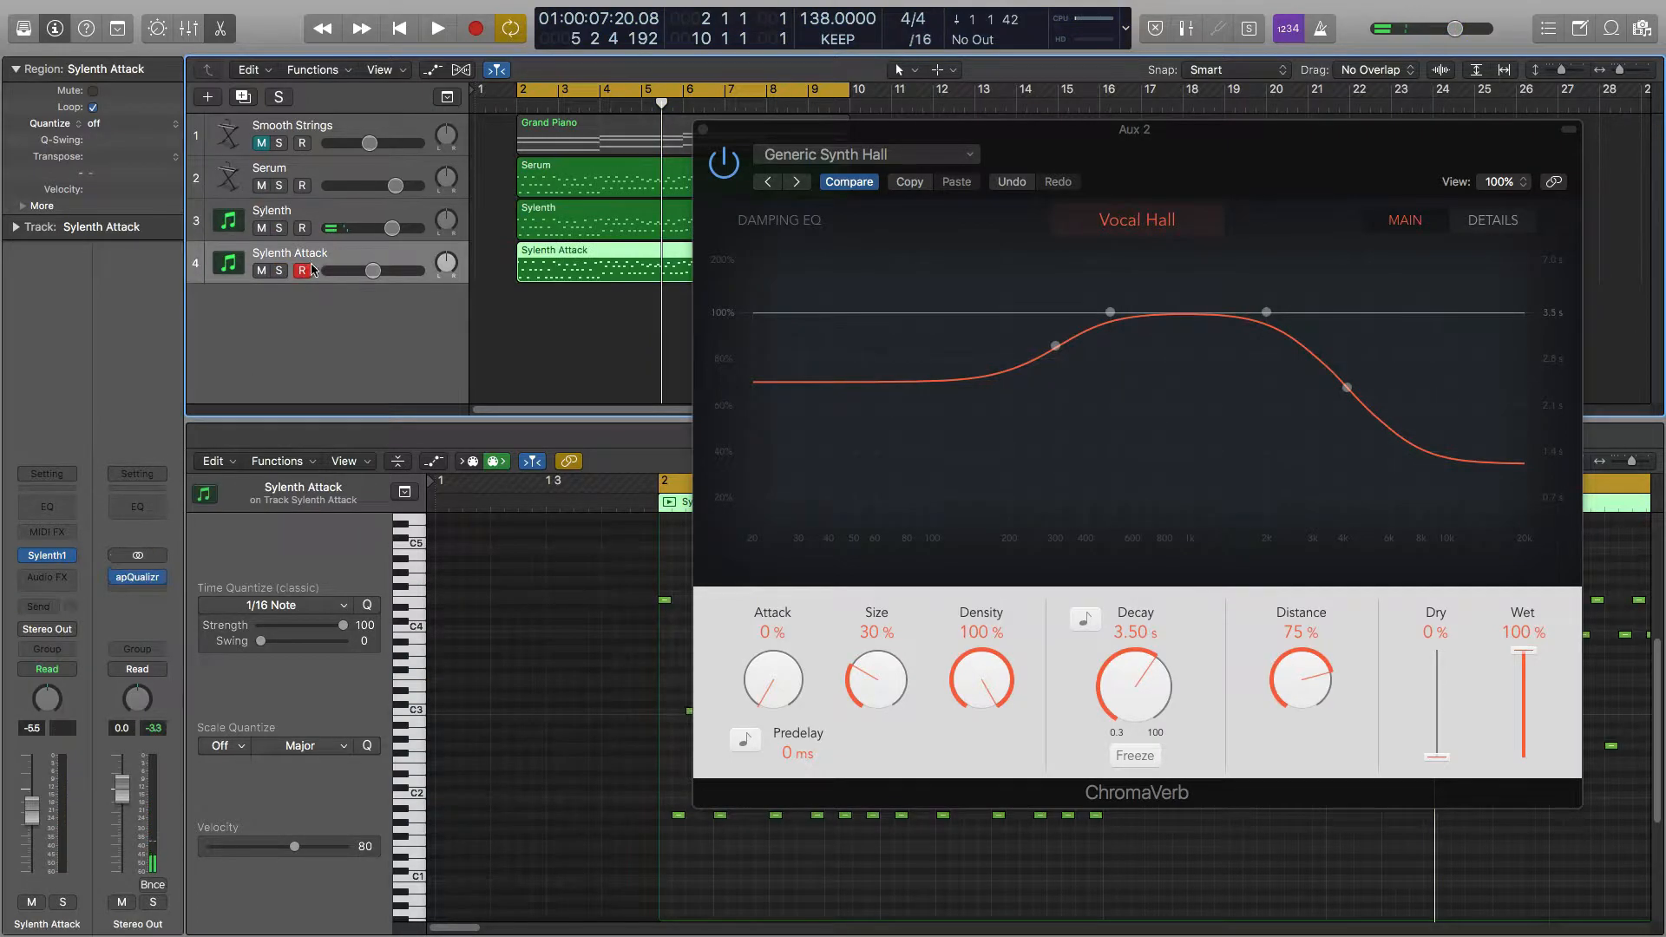
pyautogui.click(53, 608)
pyautogui.moveTo(56, 689)
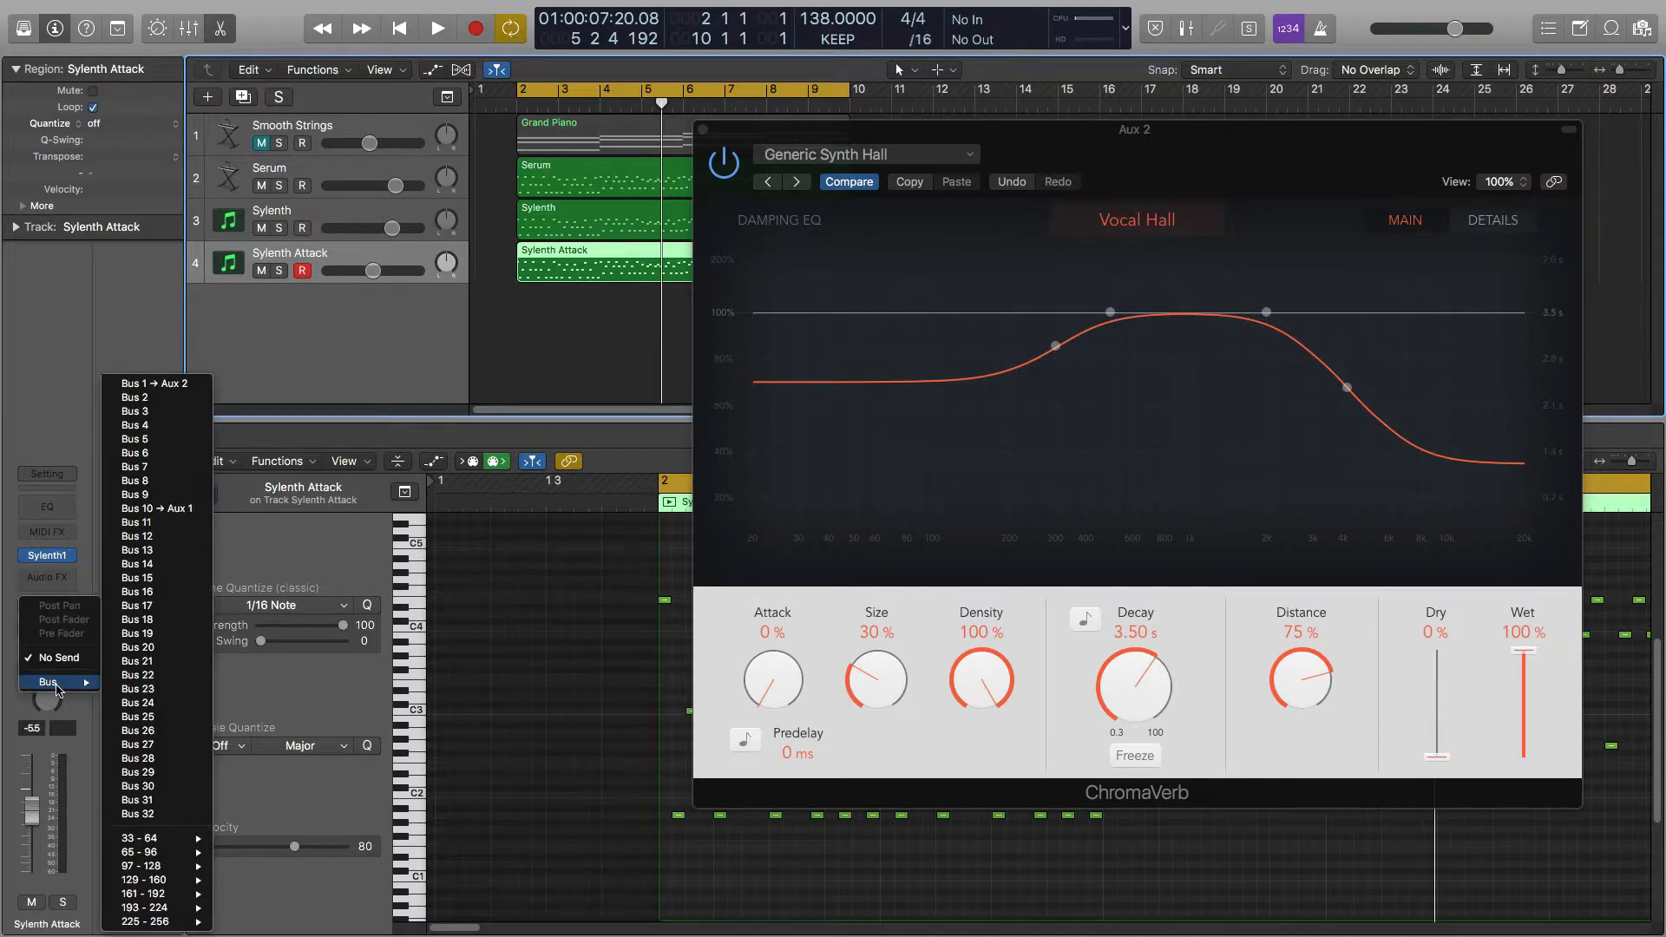
pyautogui.click(161, 385)
# - Solo Sylenth Attack and raise its Bus 1 send to about -9.6 dB during playback
pyautogui.press('space')
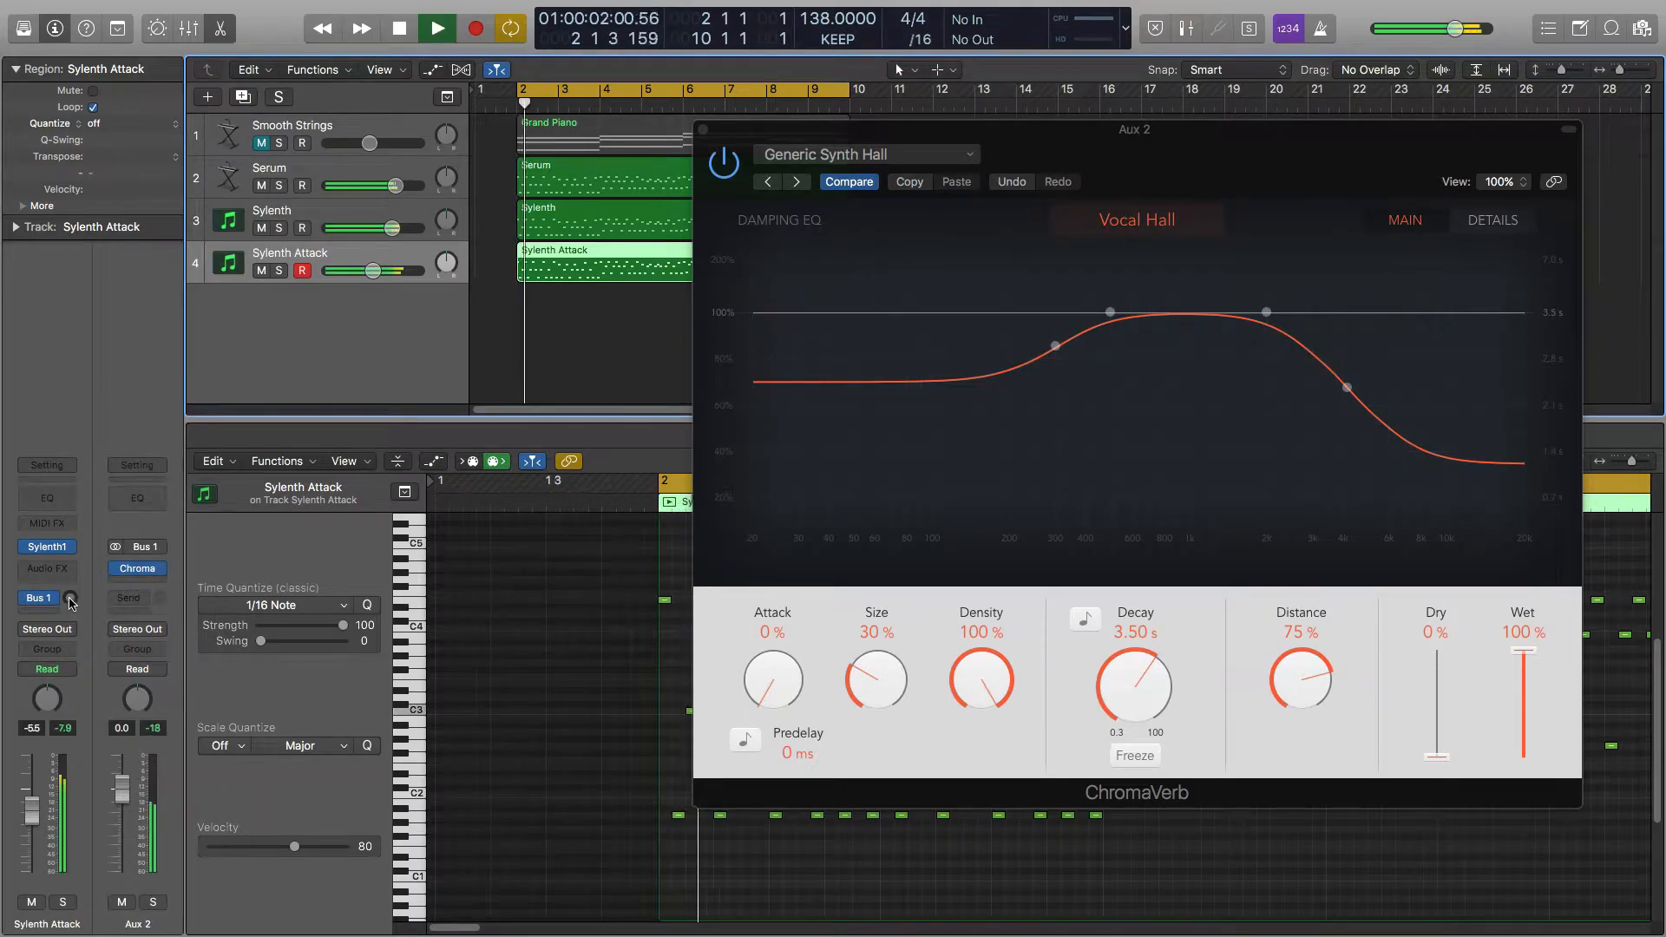
pyautogui.click(279, 272)
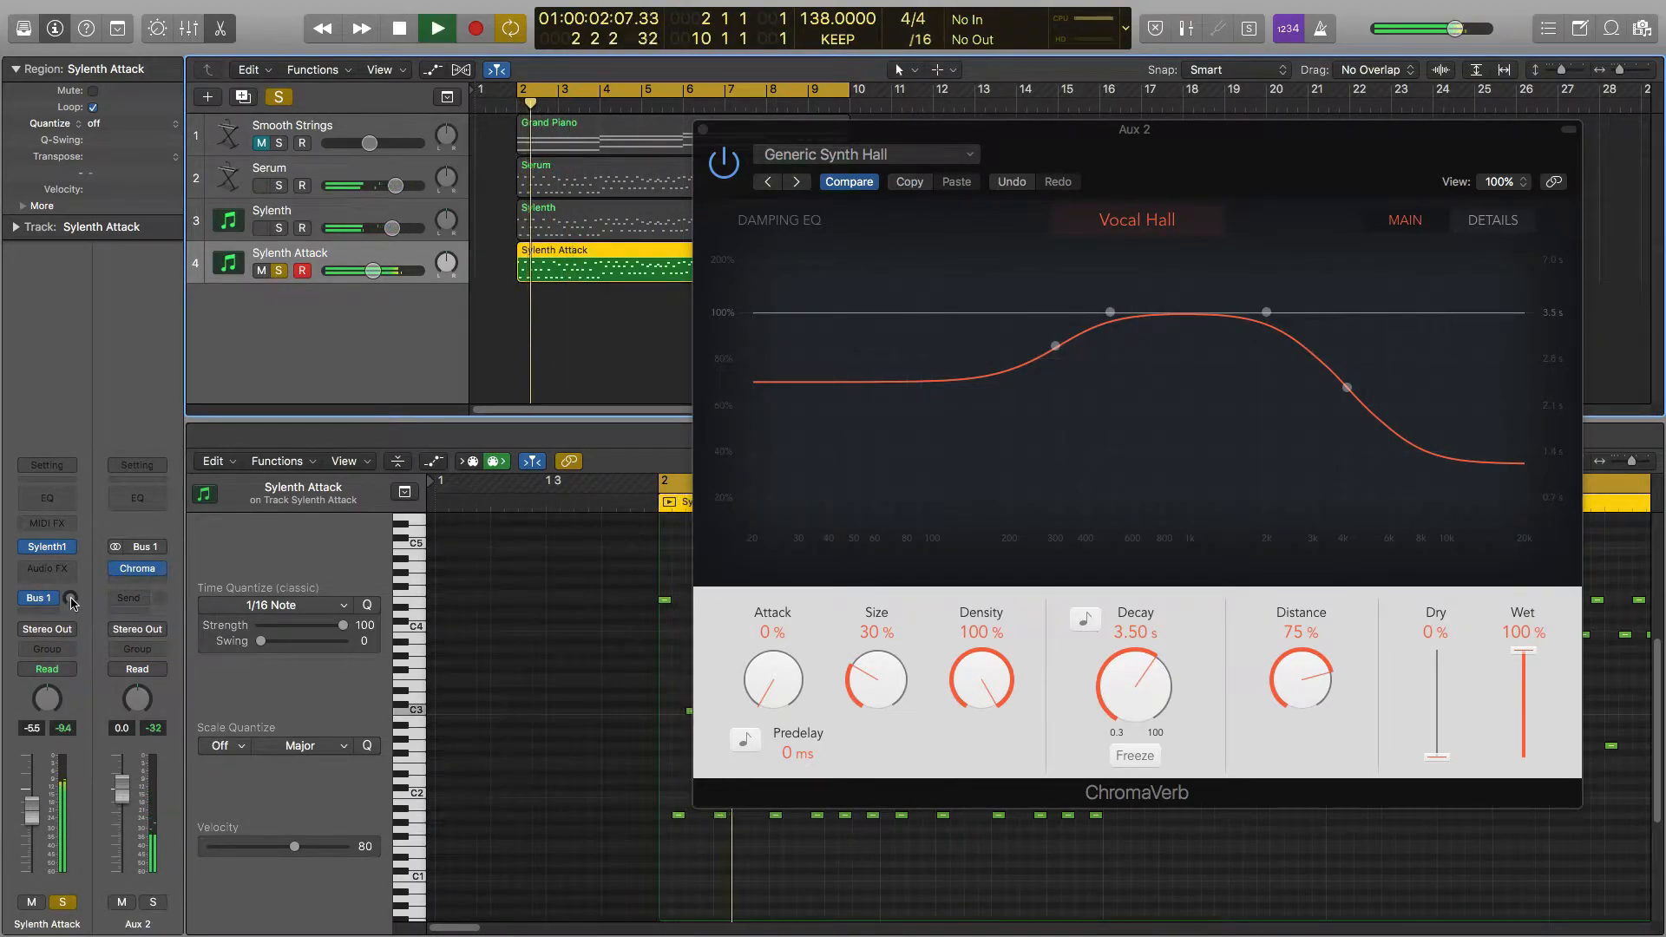
pyautogui.moveTo(70, 598); pyautogui.dragTo(88, 627)
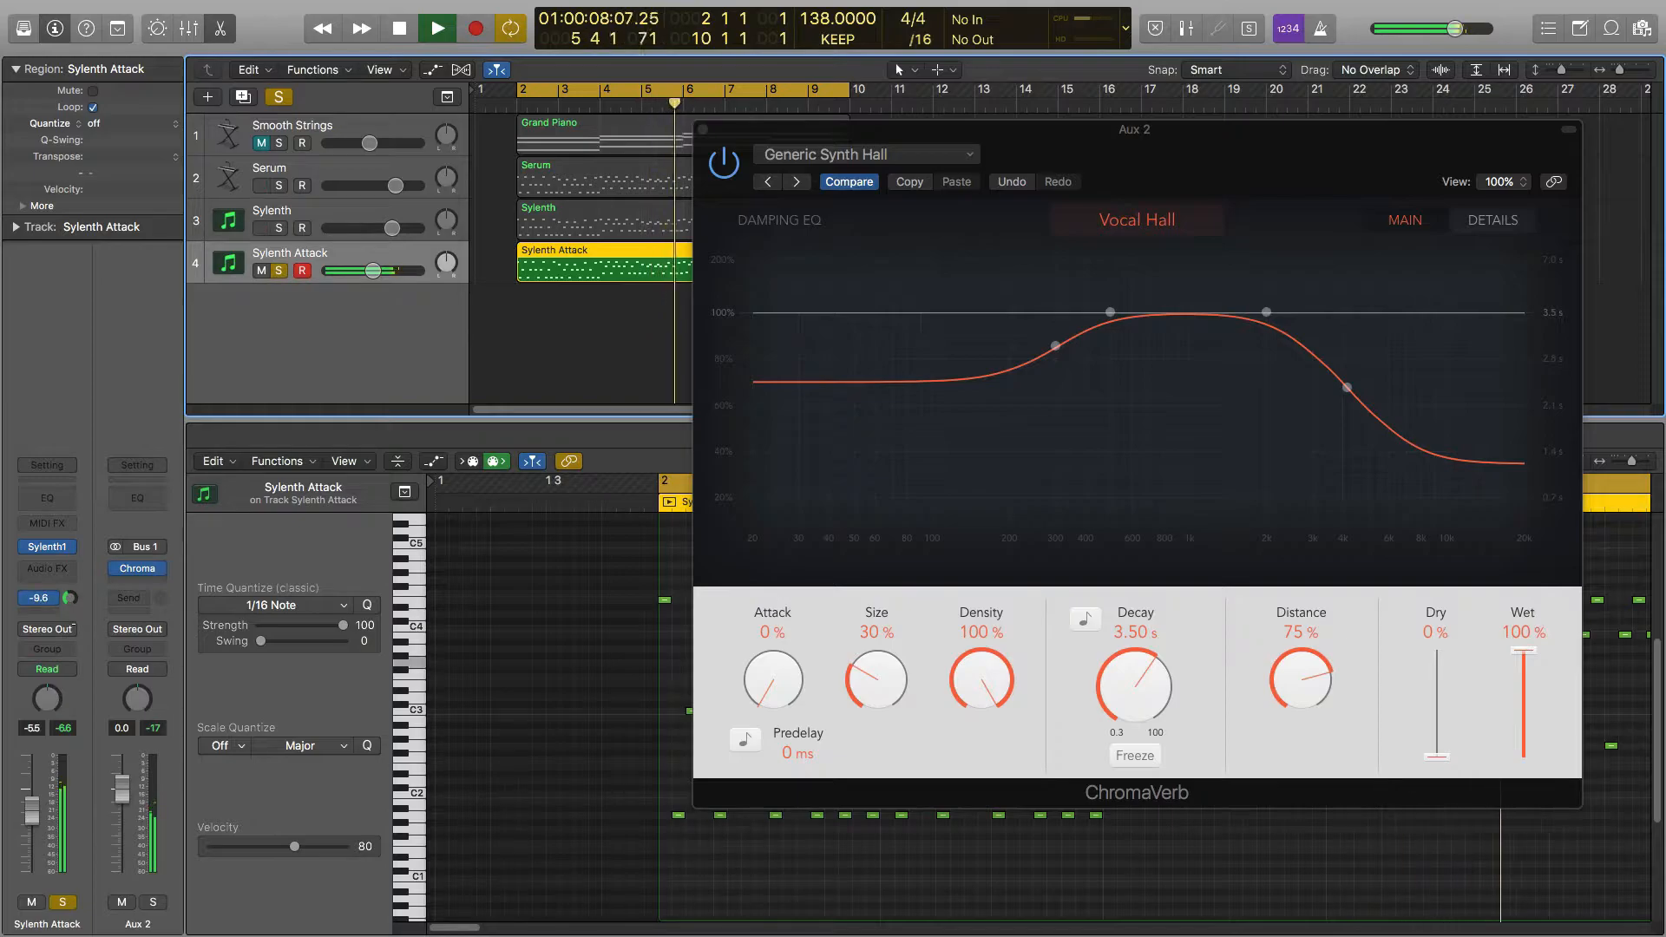
pyautogui.press('space')
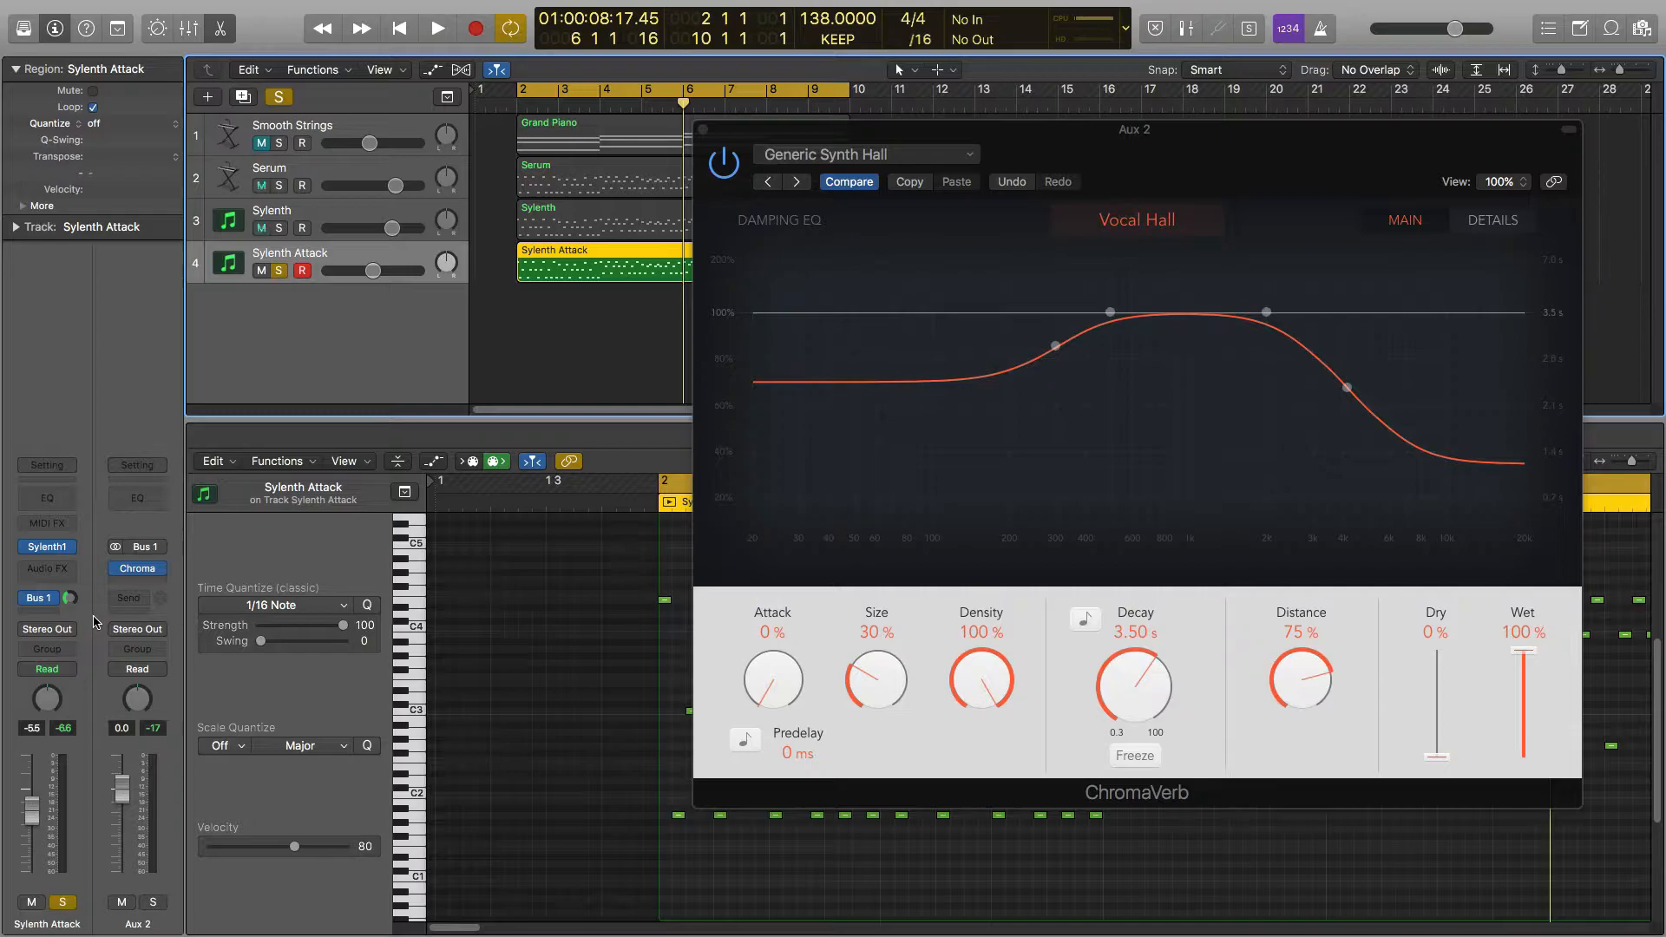
# - Remove the Bus 1 send from the Sylenth Attack track and turn off its solo
pyautogui.moveTo(55, 604)
pyautogui.click(55, 602)
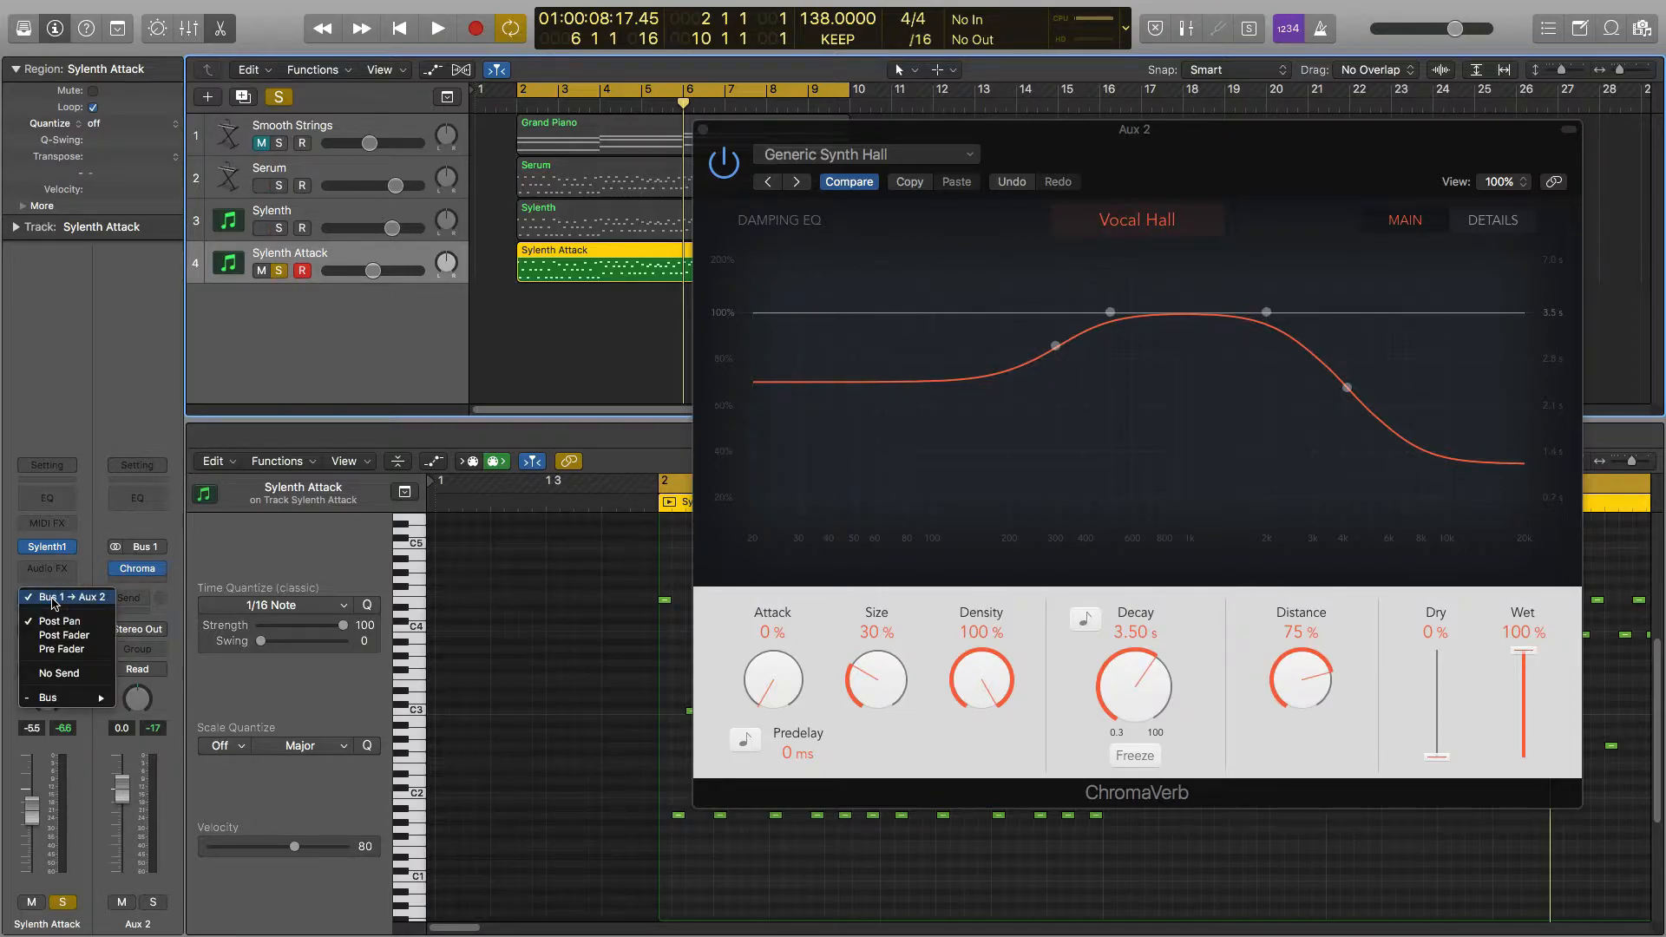
pyautogui.click(67, 673)
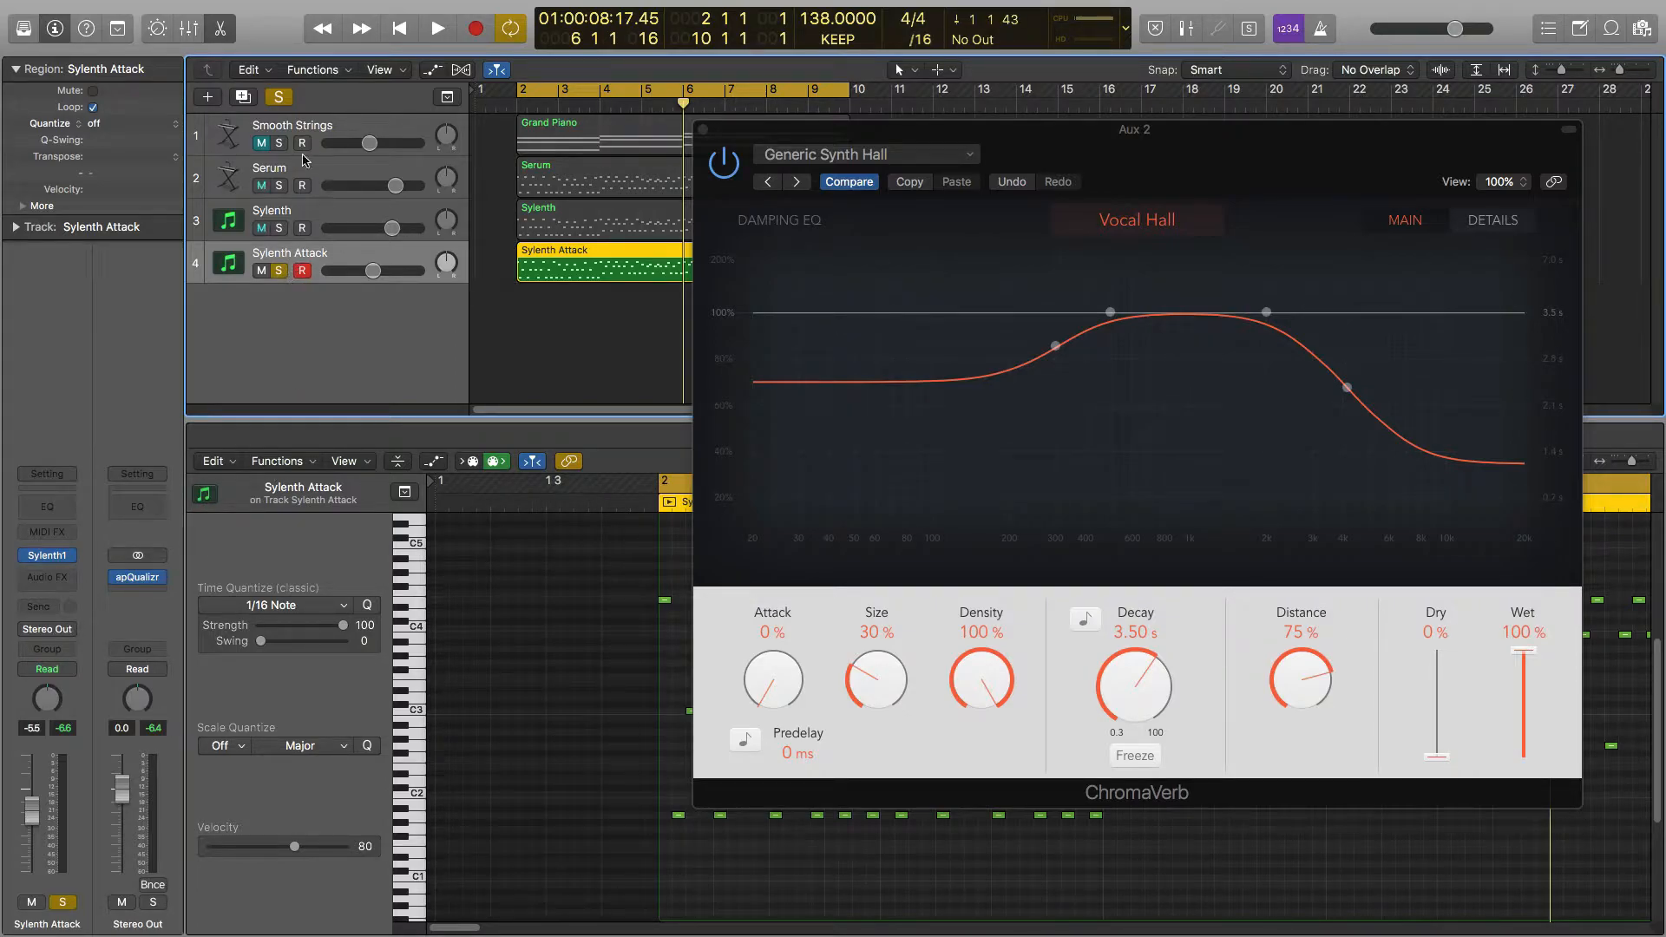
pyautogui.click(280, 271)
# - Play the three synth layers together and compare the sound with the Aux 2 reverb muted and unmuted
pyautogui.press('space')
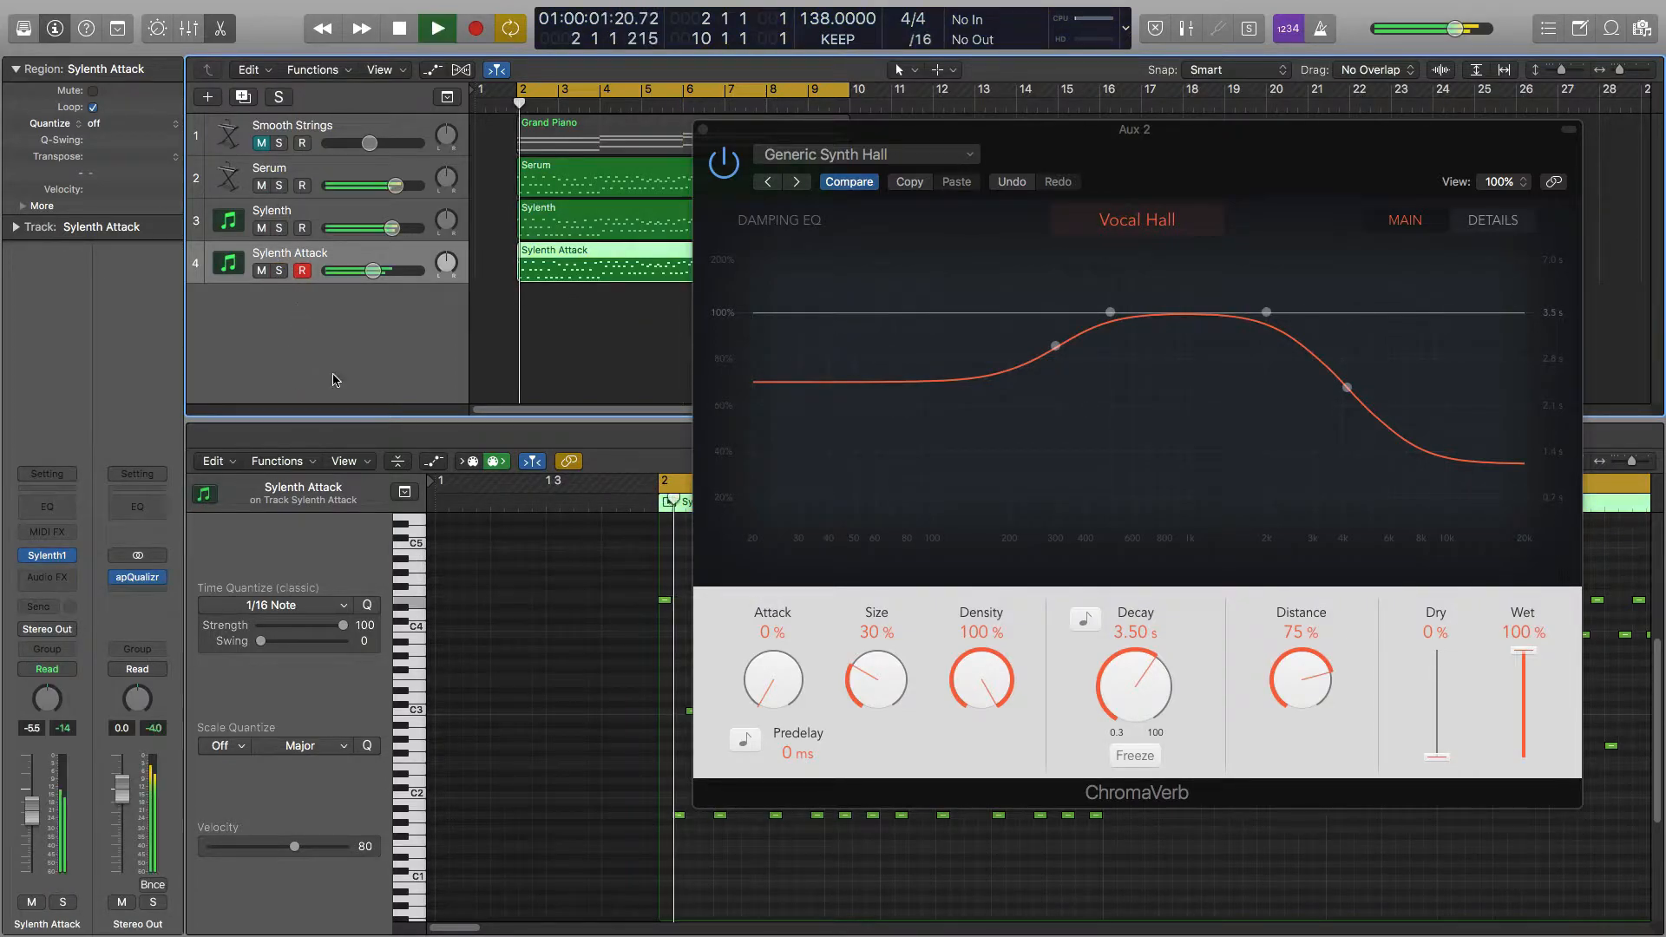
pyautogui.press('space')
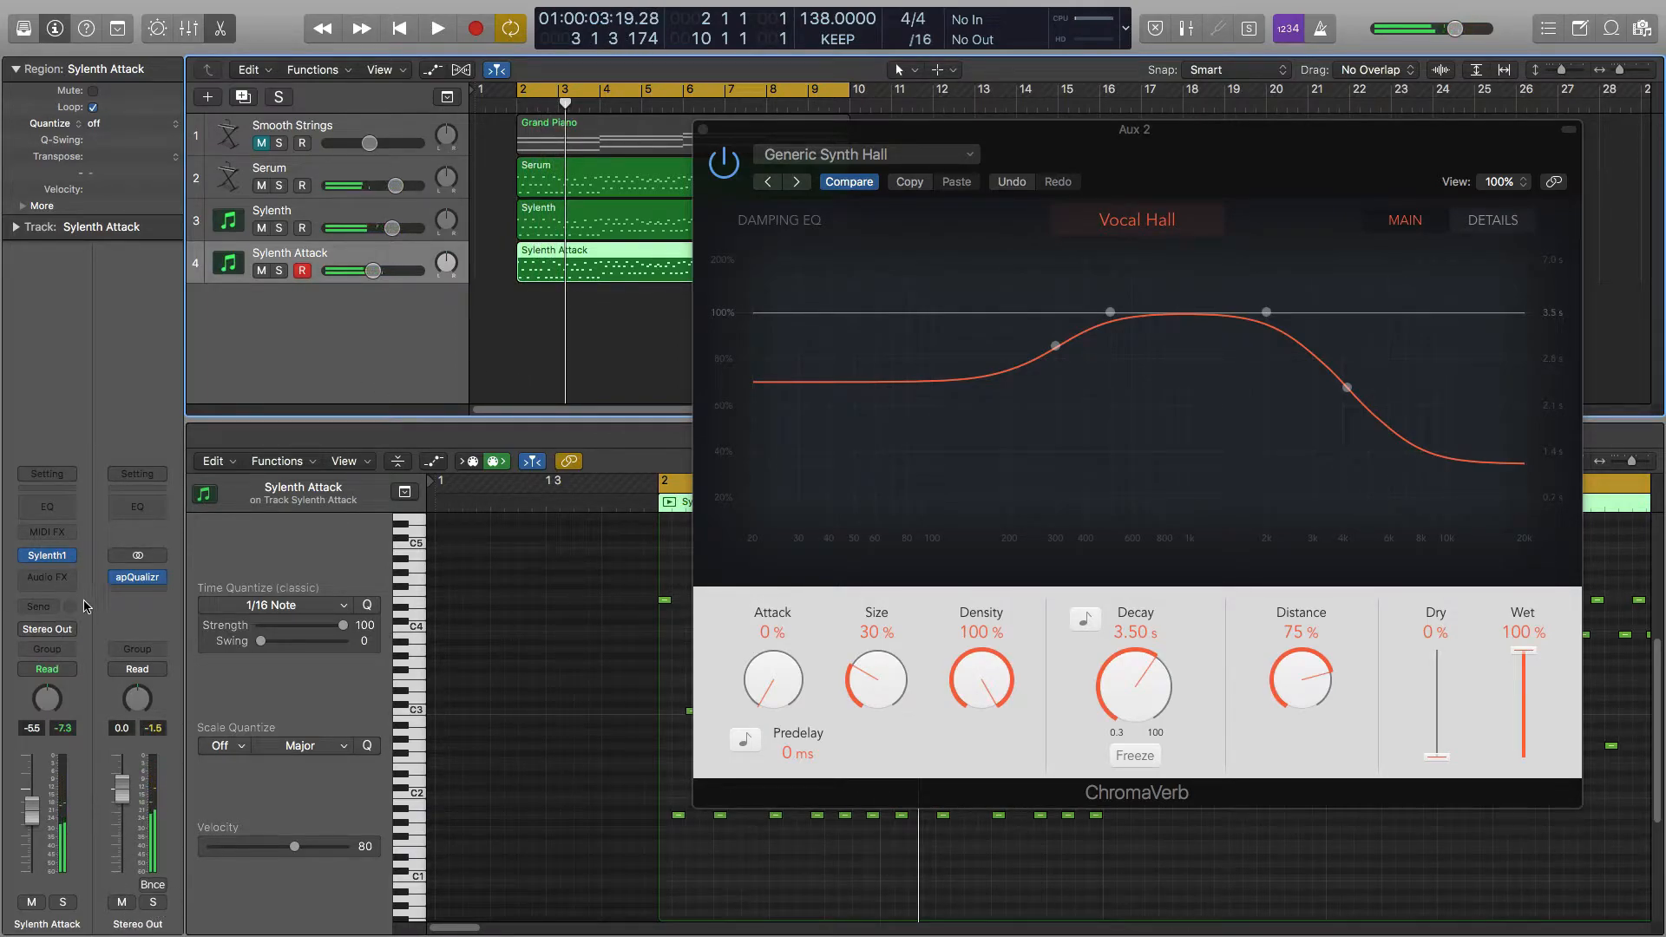
pyautogui.click(334, 223)
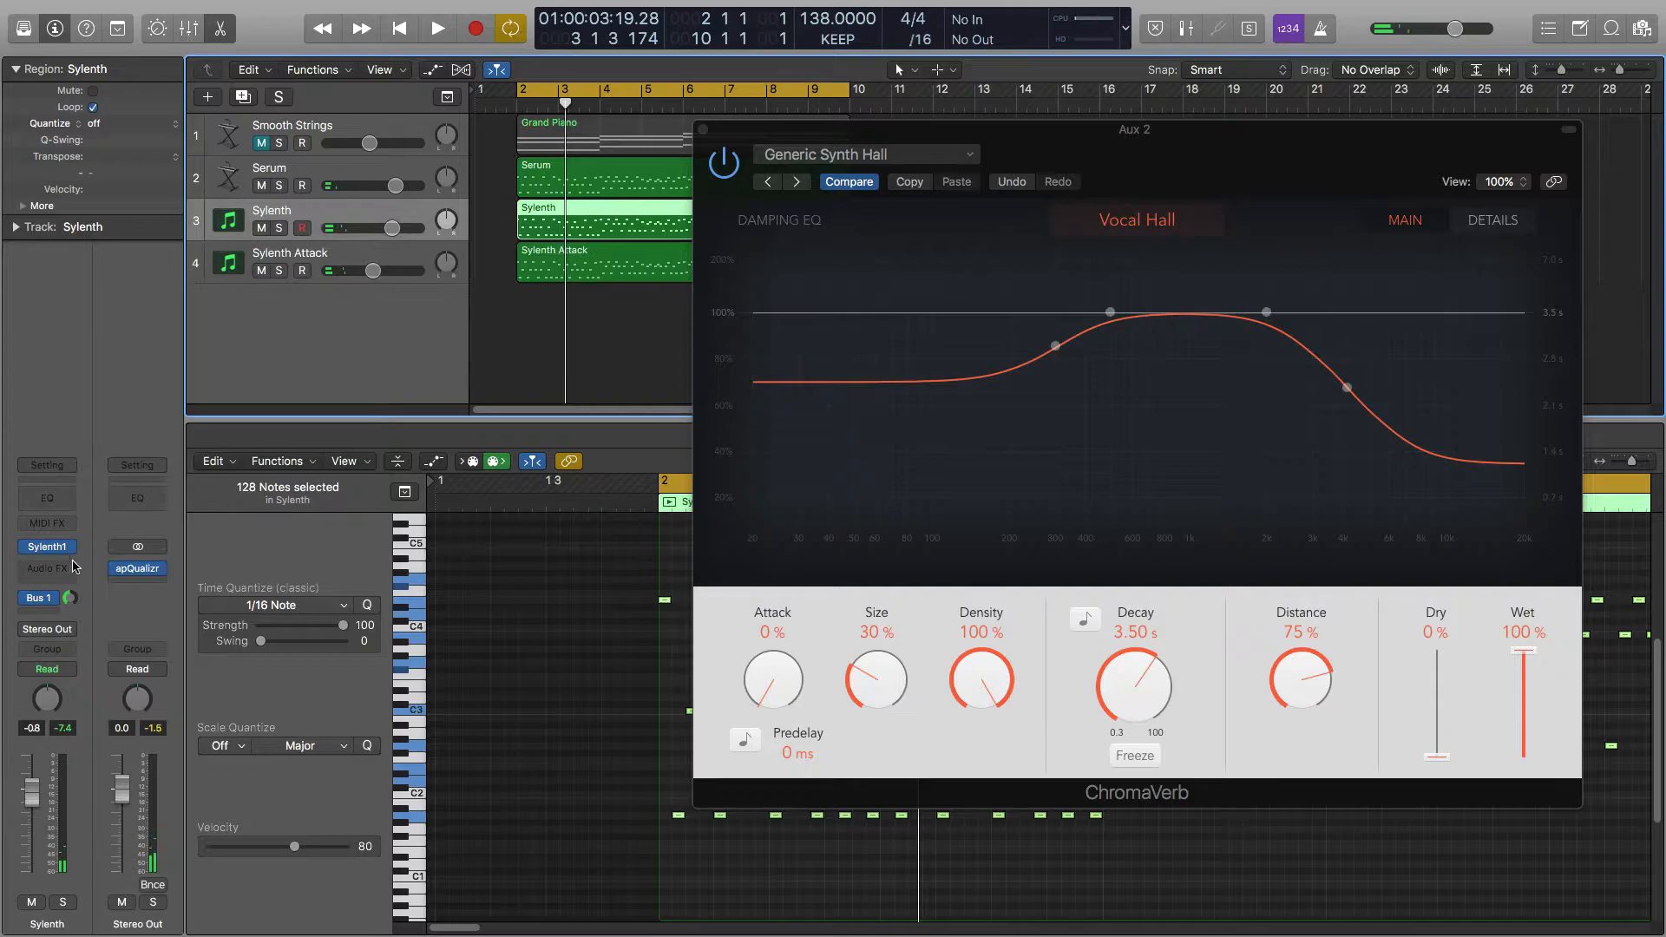
pyautogui.click(41, 599)
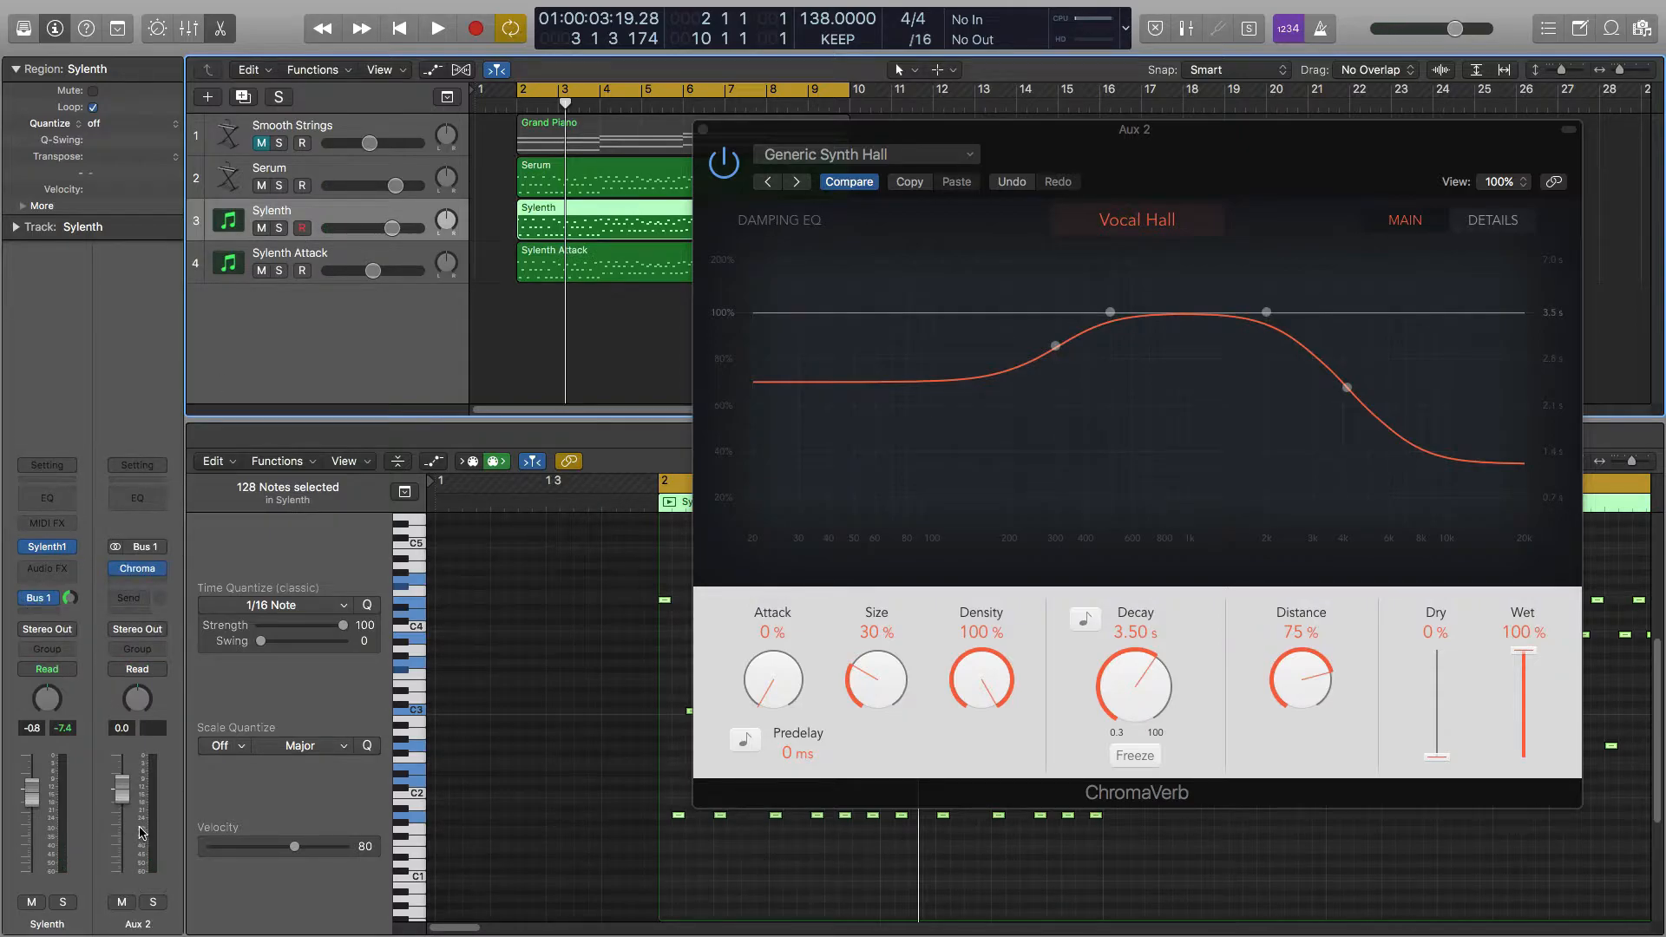
pyautogui.press('space')
pyautogui.click(125, 907)
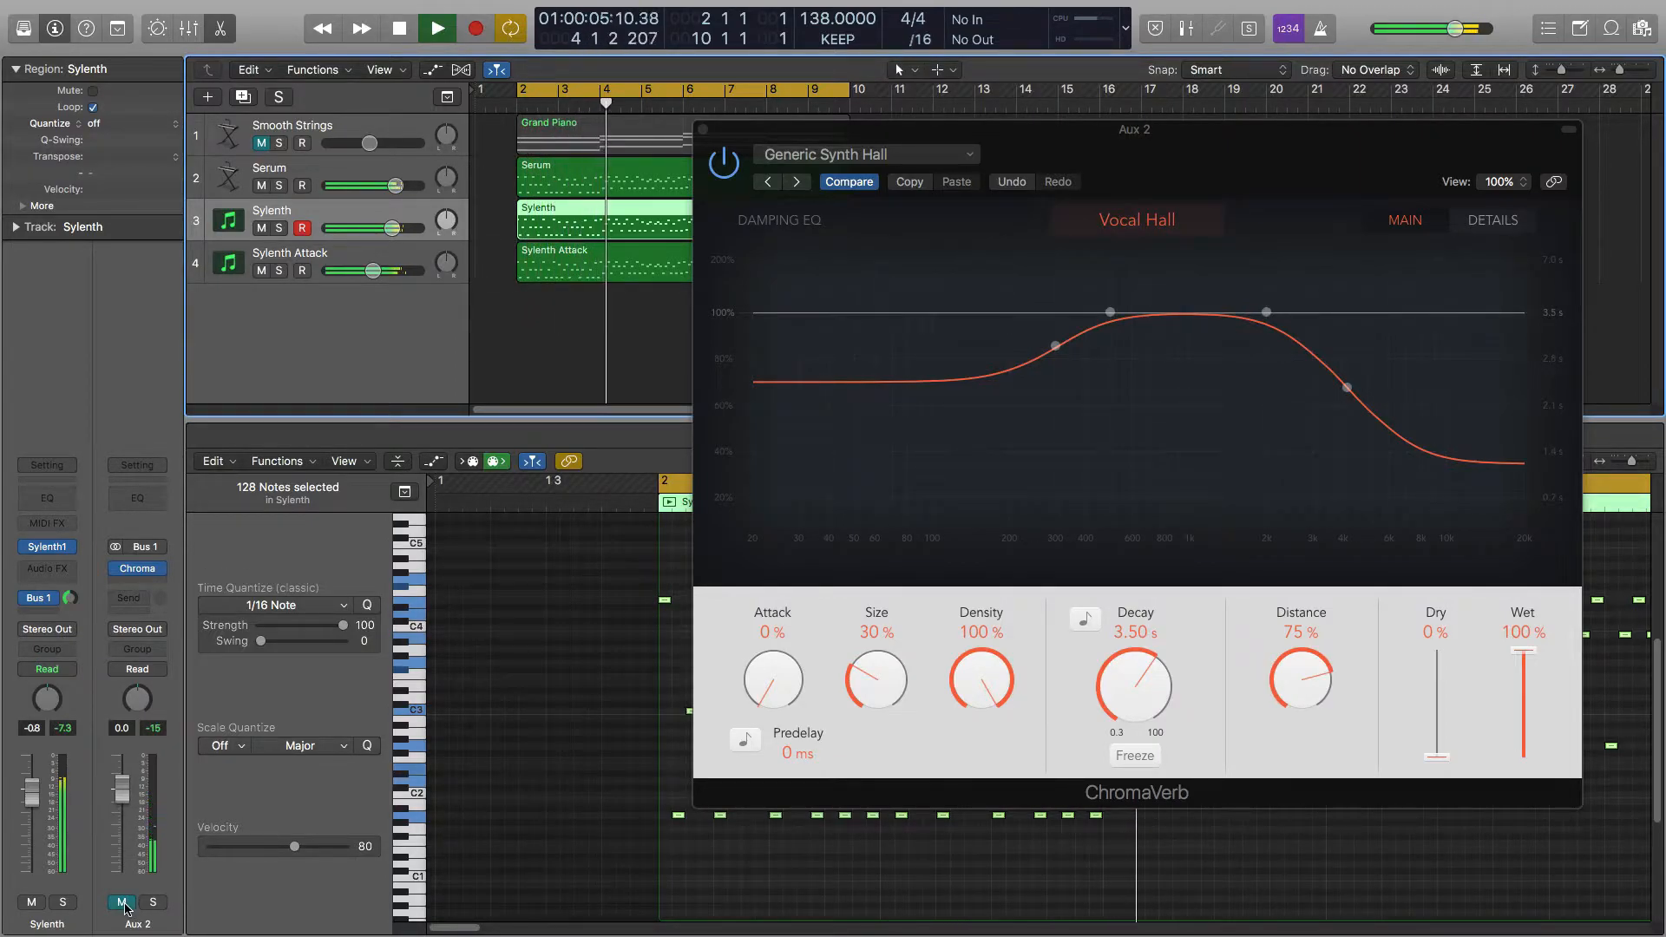
pyautogui.press('space')
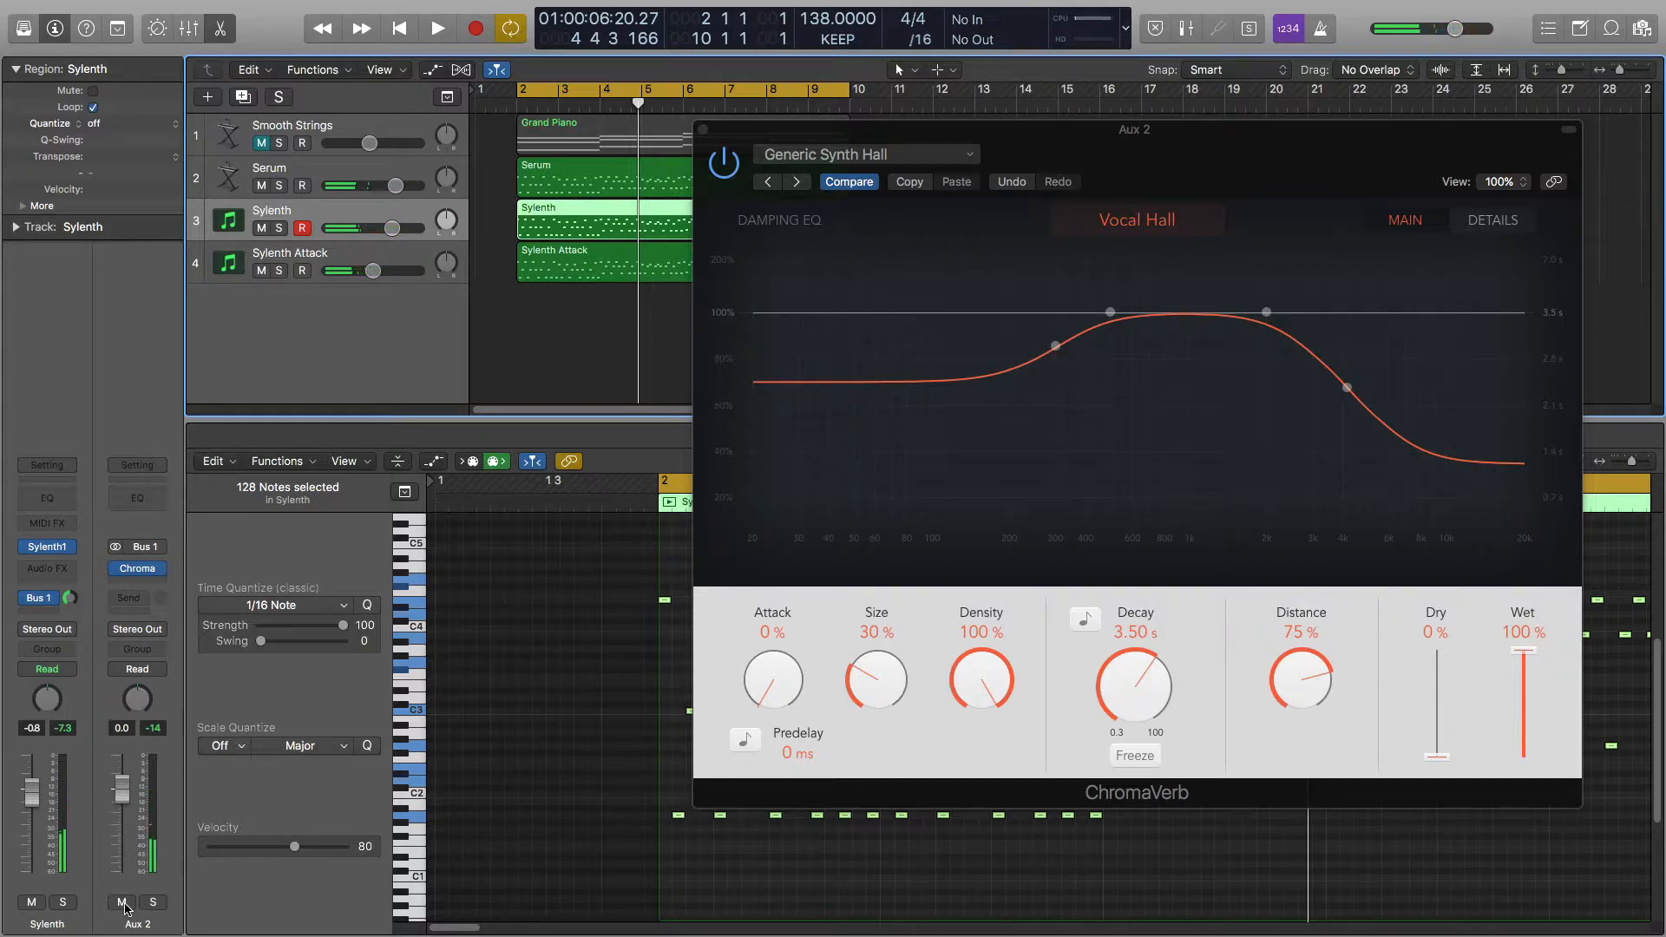
pyautogui.click(121, 902)
pyautogui.press('space')
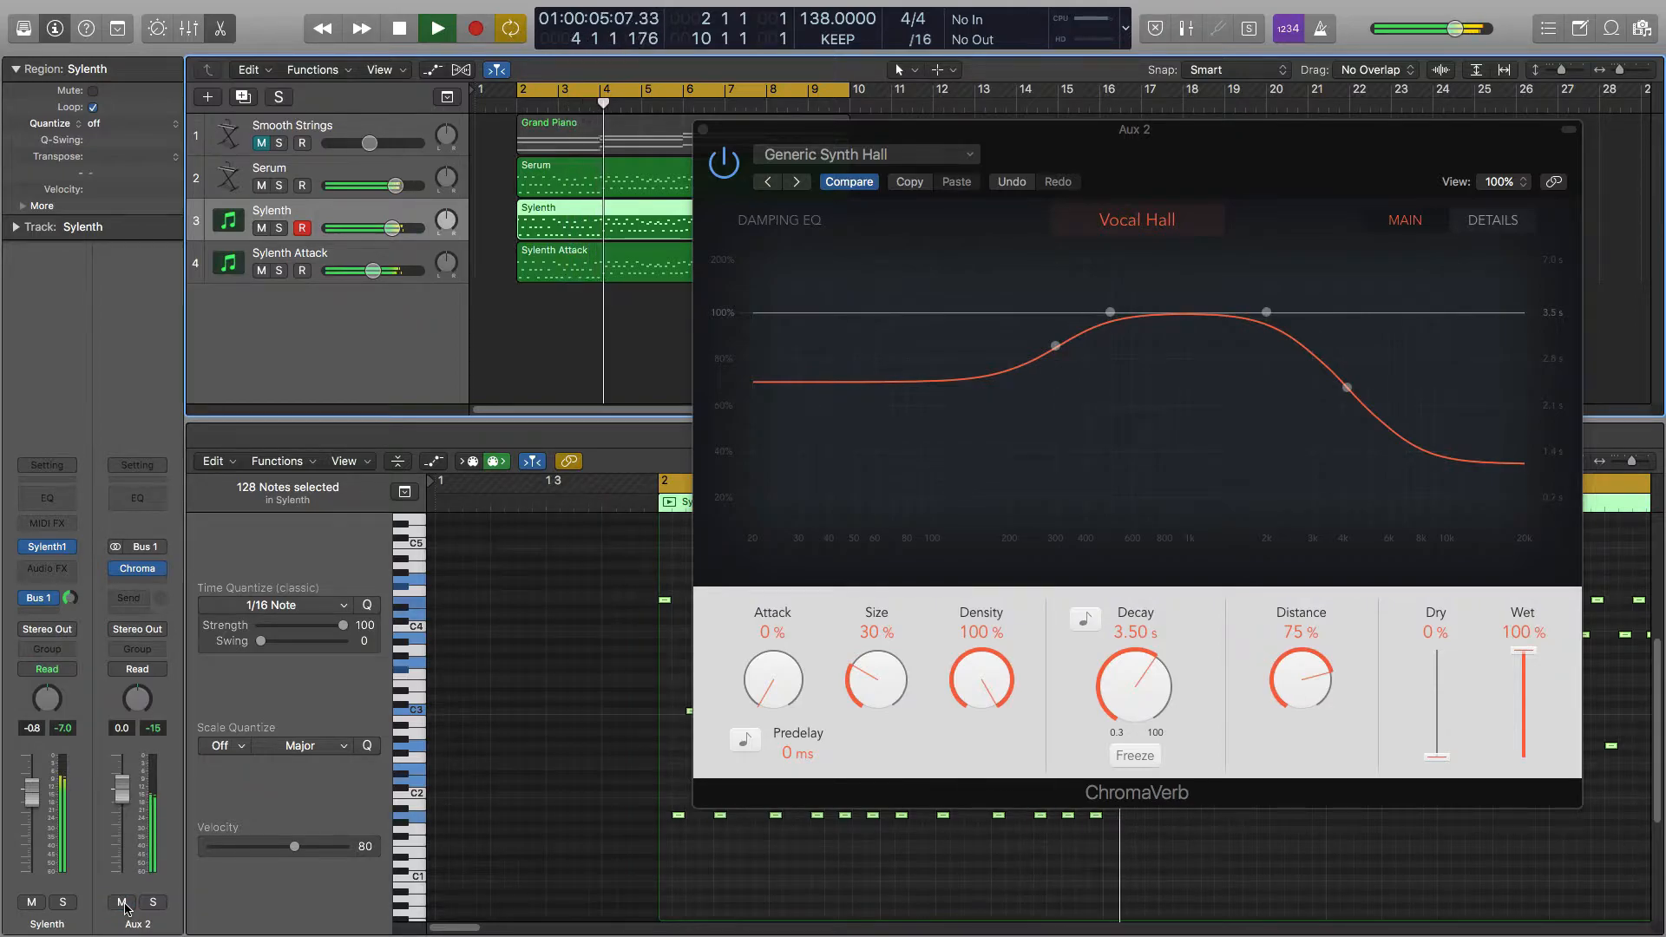
pyautogui.press('space')
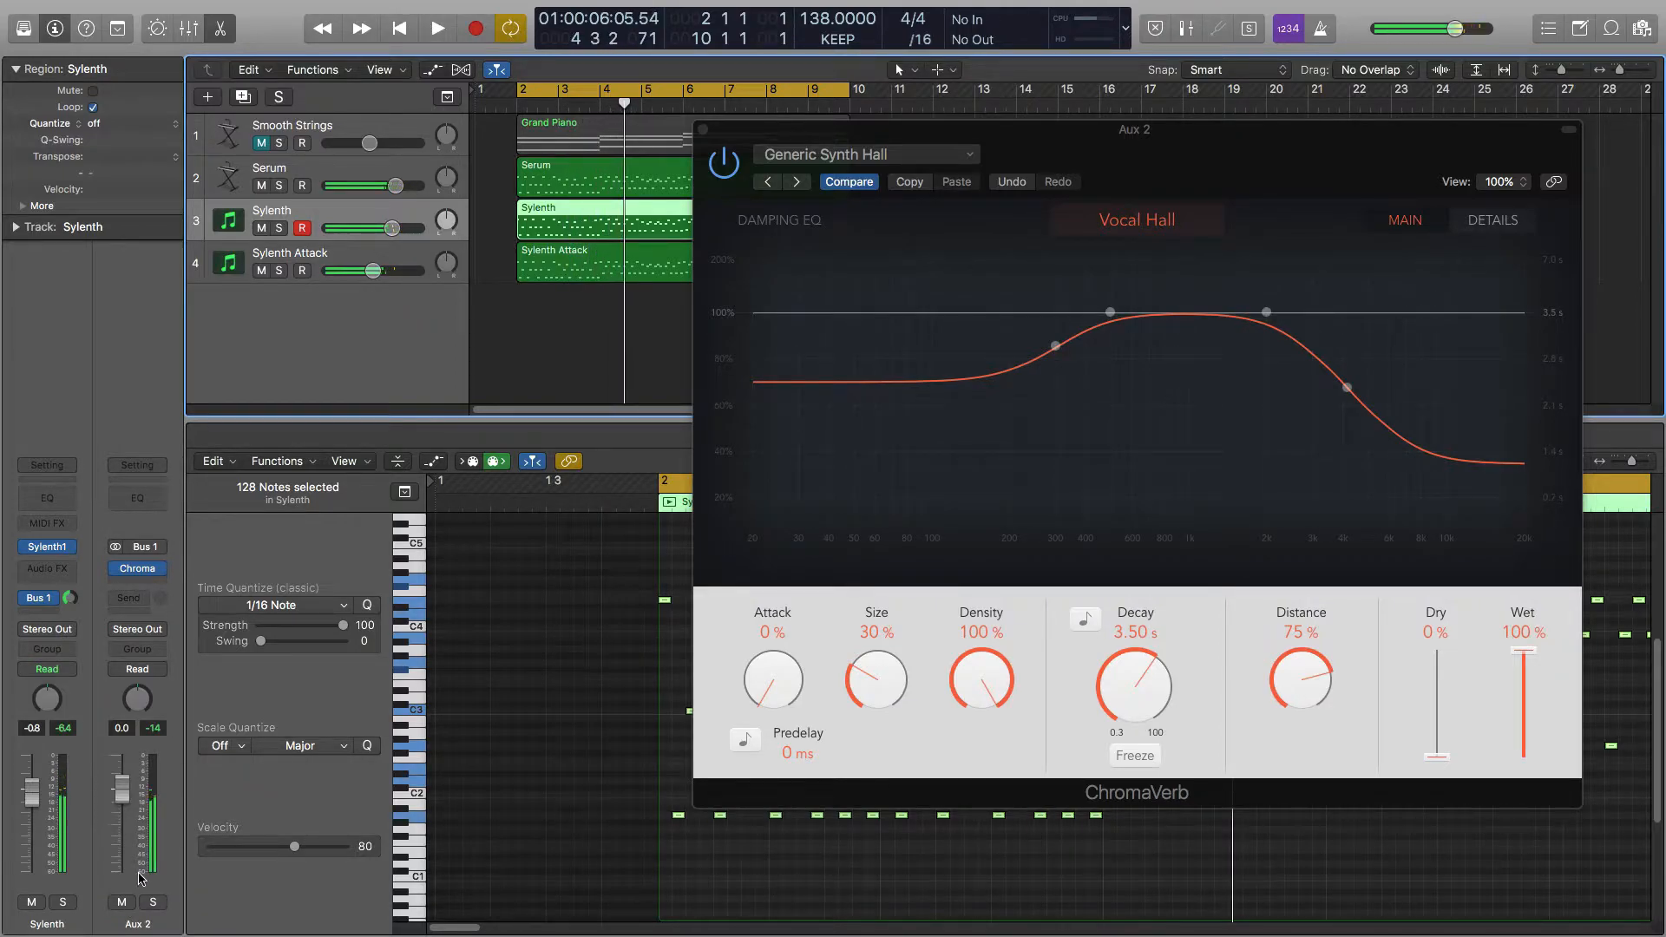
# - Group the Serum, Sylenth and Sylenth Attack tracks into a Summing Stack
pyautogui.click(362, 173)
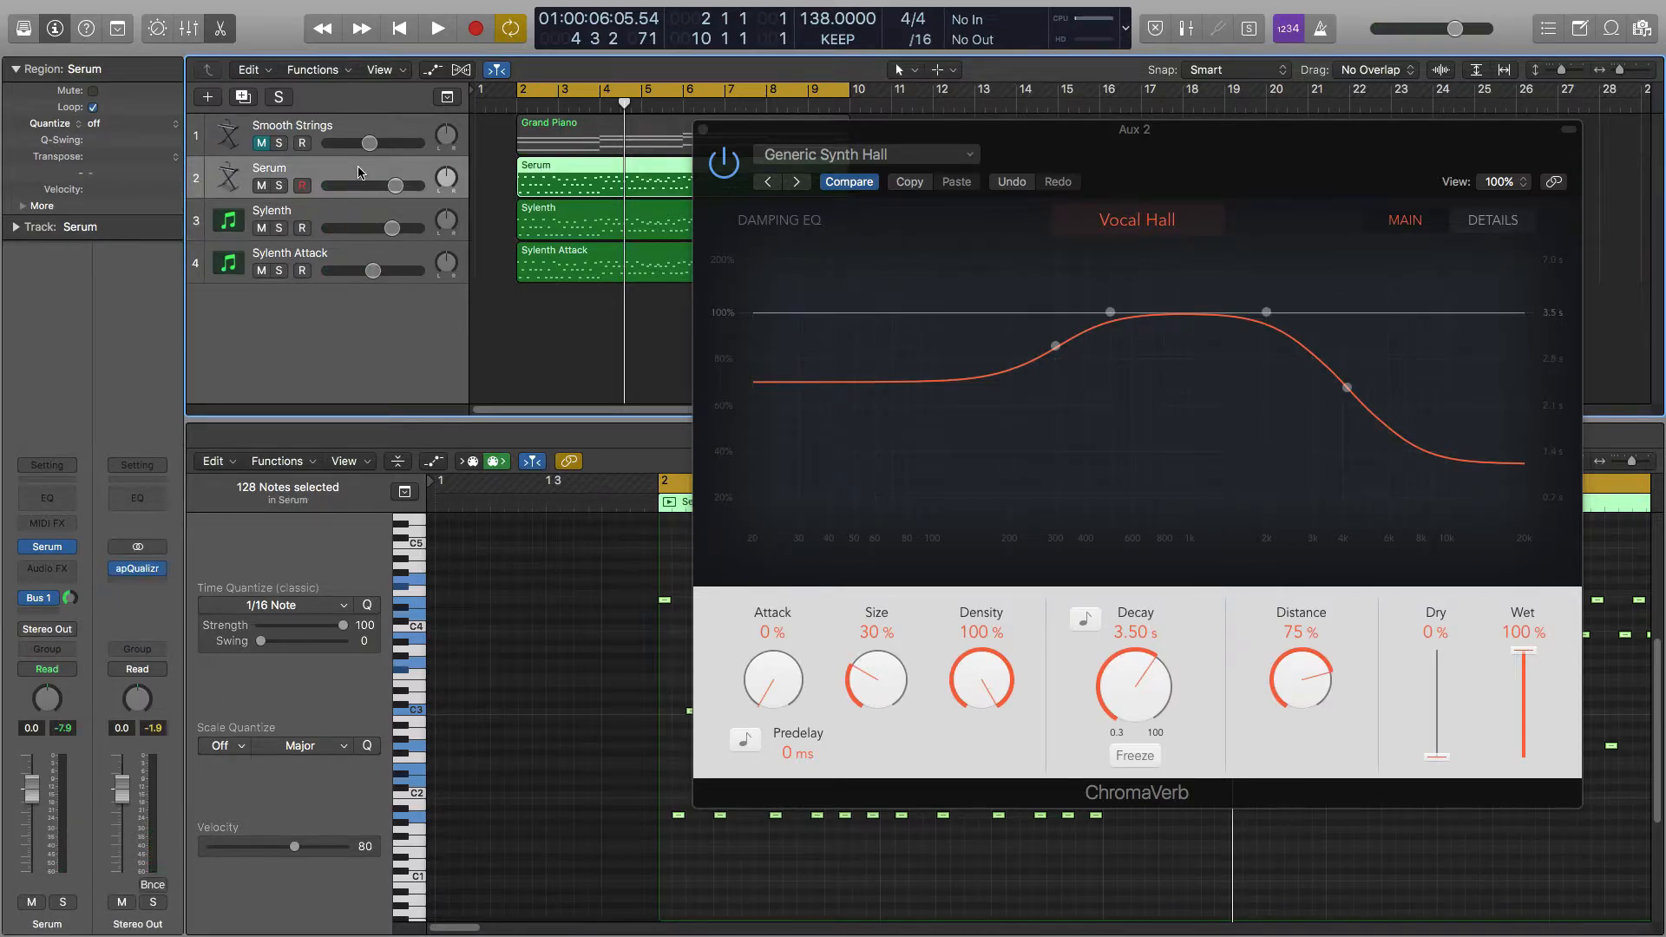
pyautogui.keyDown('shift'); pyautogui.click(351, 255); pyautogui.keyUp('shift')
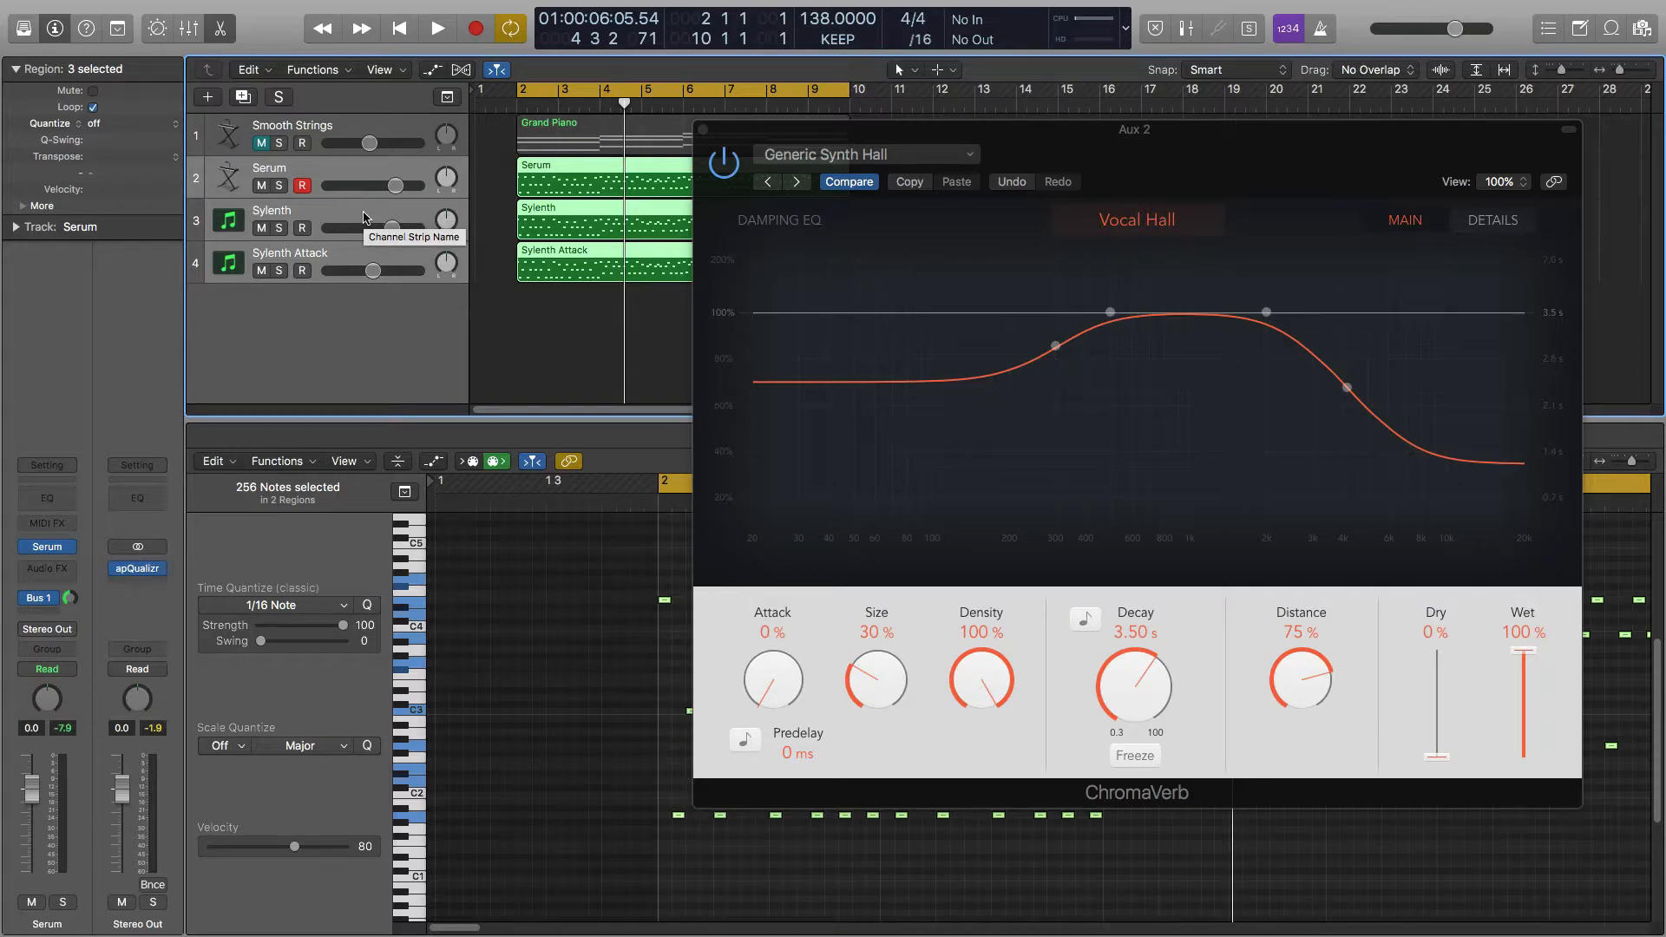
pyautogui.rightClick(368, 214)
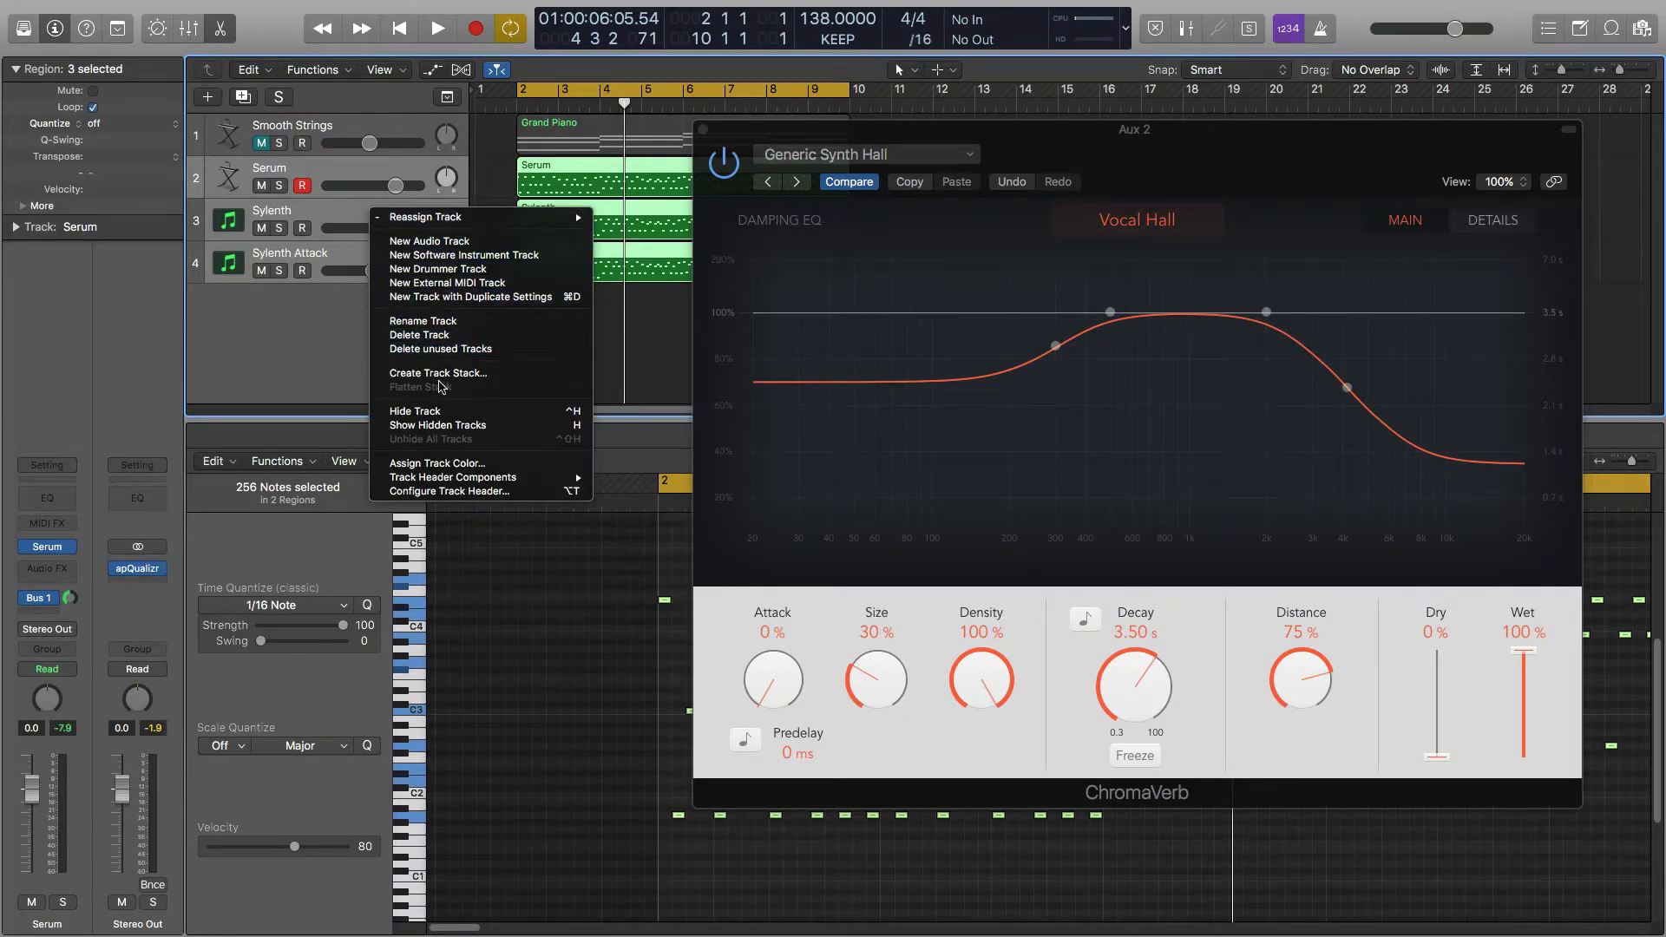
pyautogui.click(442, 373)
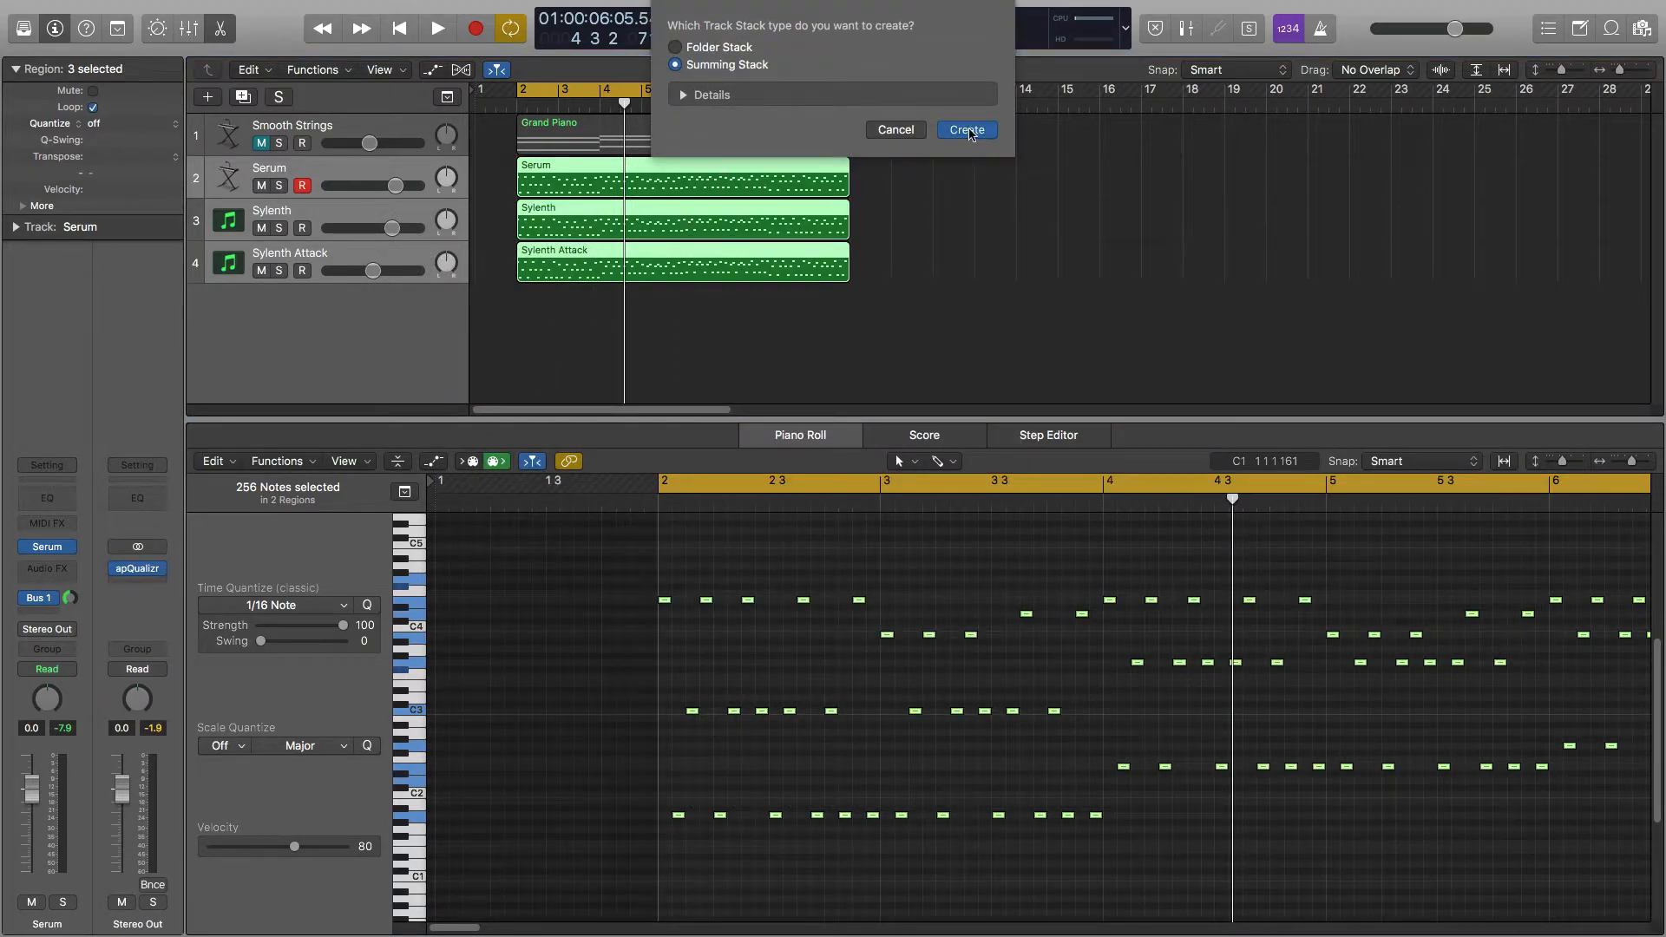
pyautogui.click(968, 130)
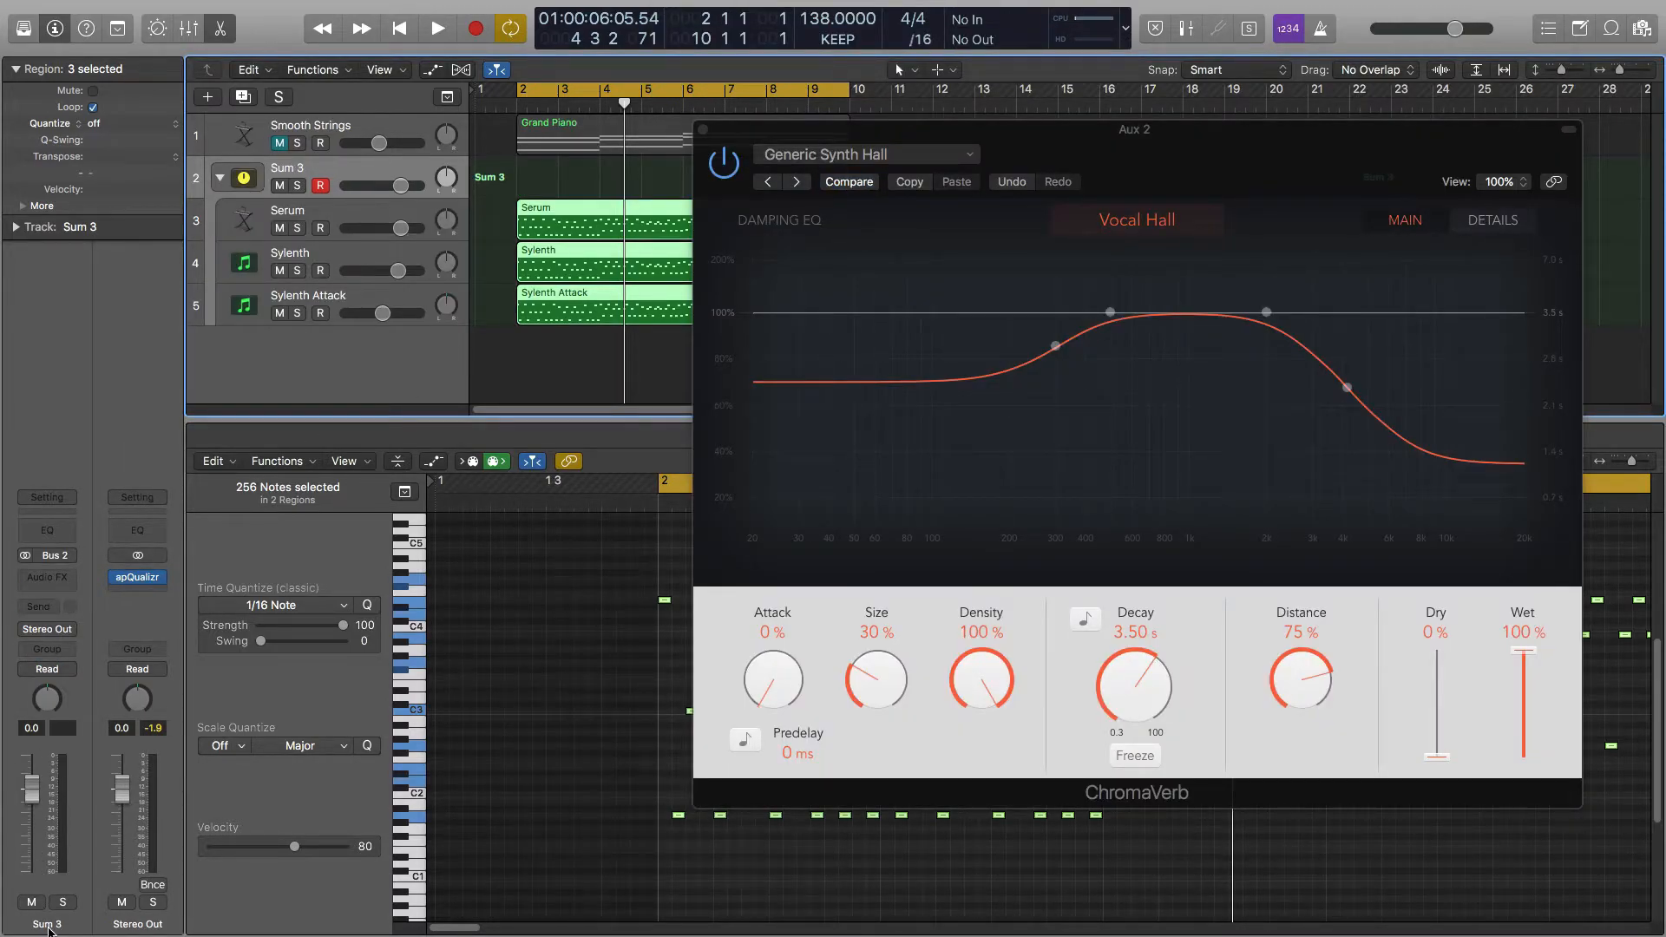
# - Insert the FabFilter FF Simplon audio effect in stereo on the Sum 3 stack channel
pyautogui.click(72, 581)
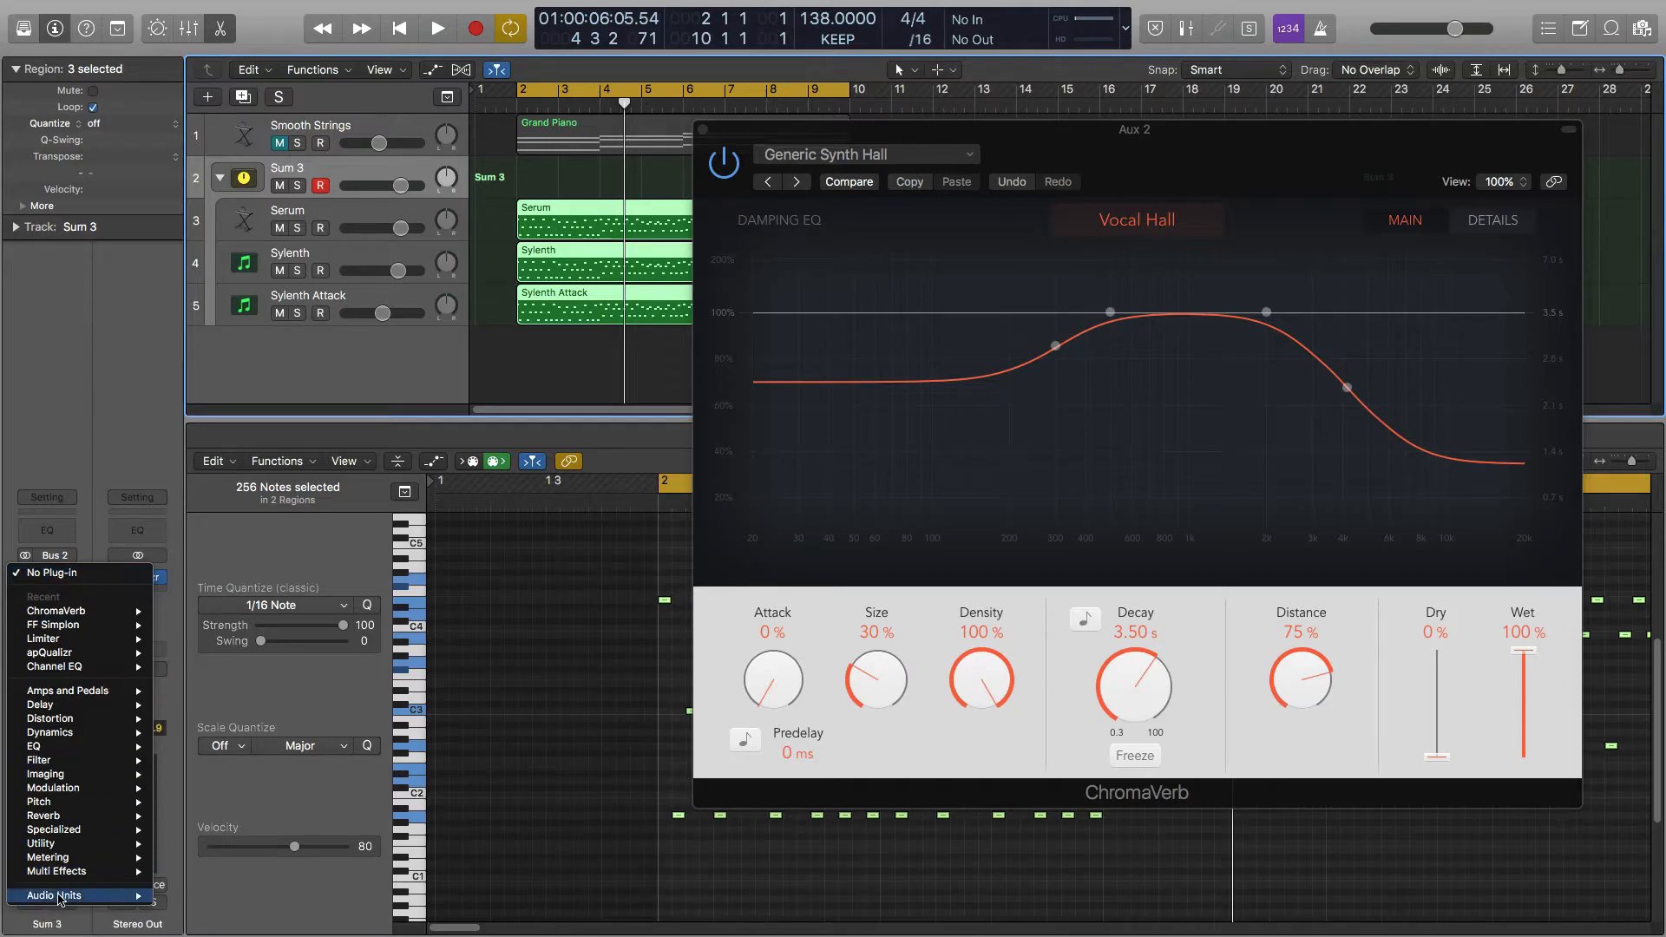
pyautogui.moveTo(59, 899)
pyautogui.moveTo(254, 518)
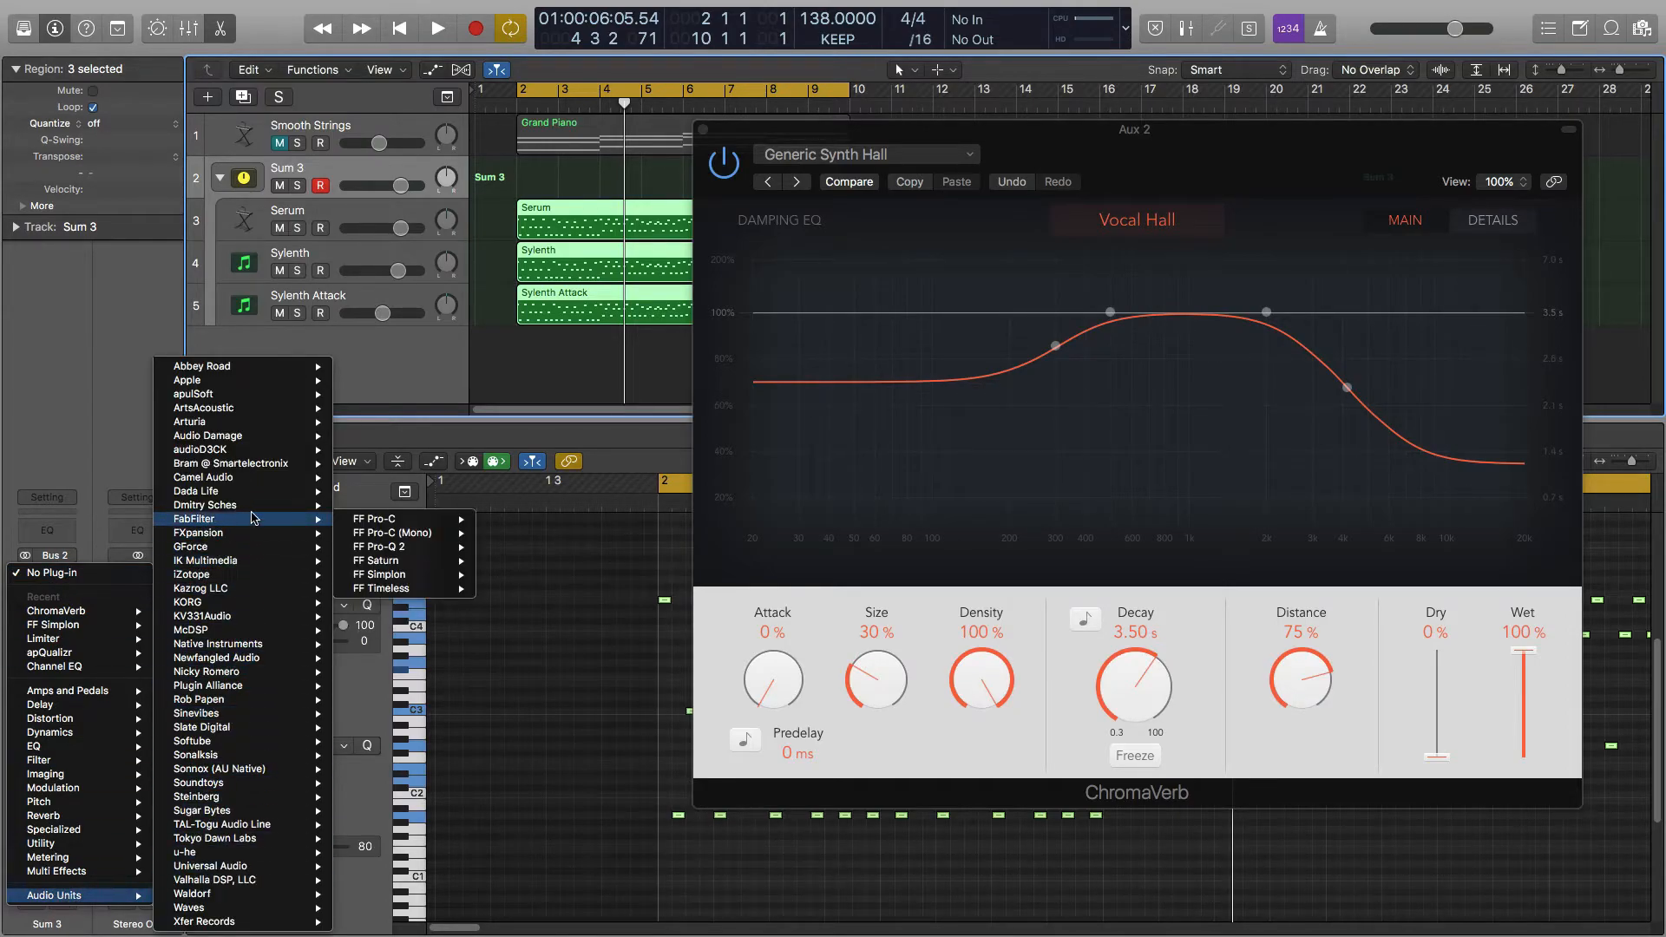
pyautogui.moveTo(392, 577)
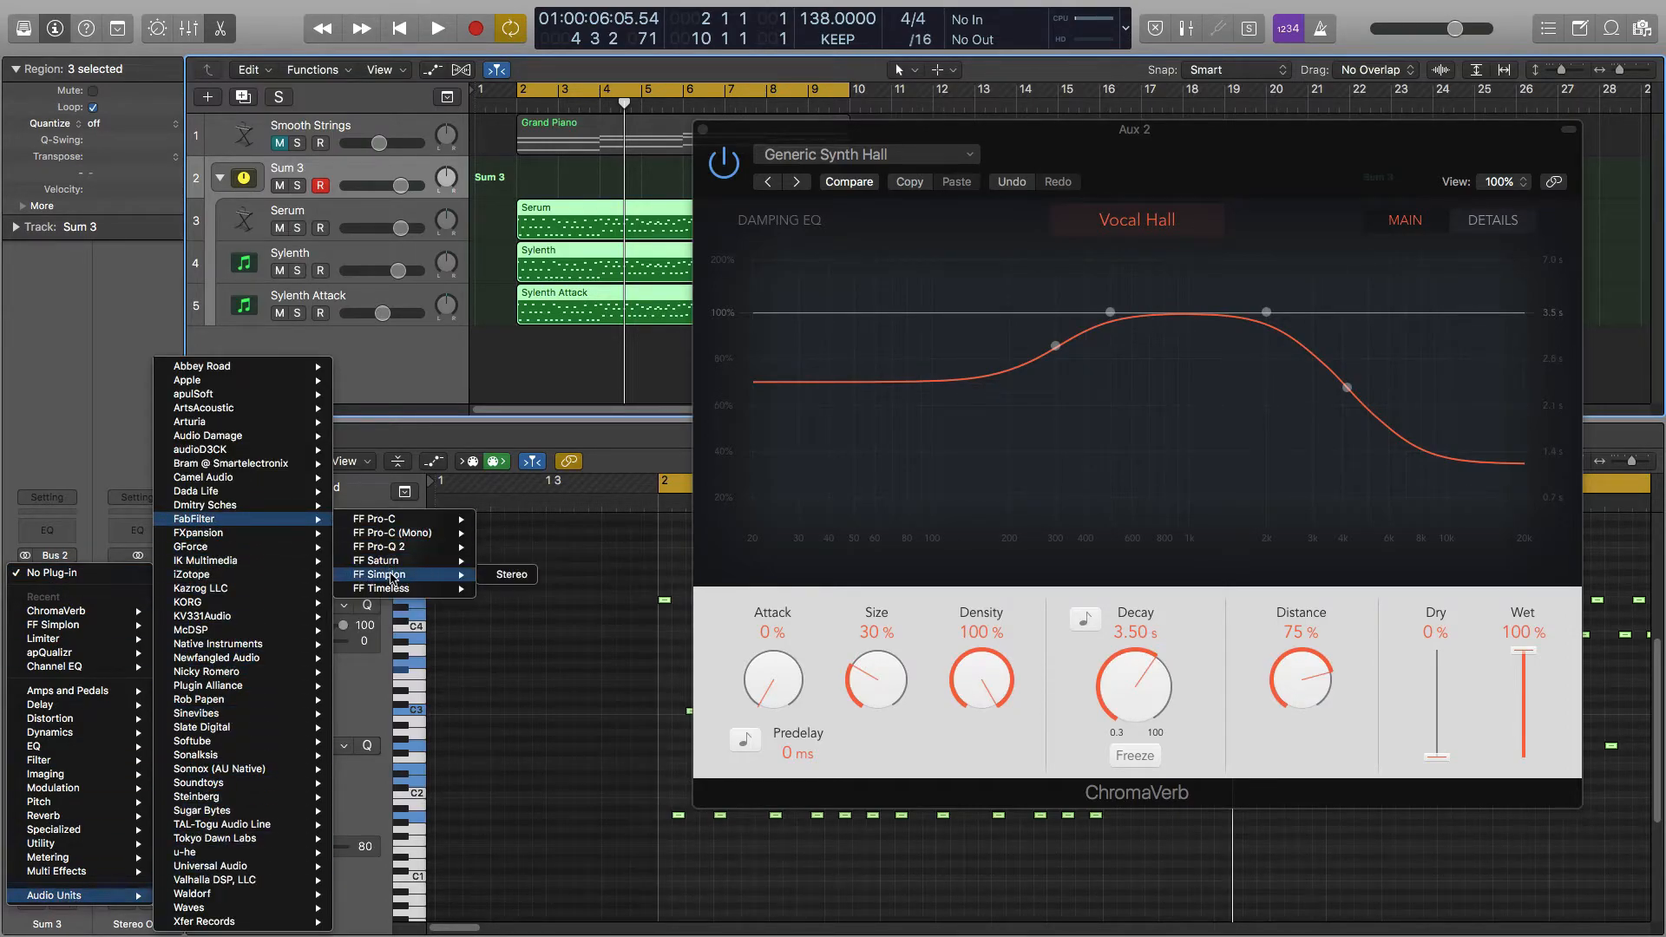
pyautogui.click(507, 574)
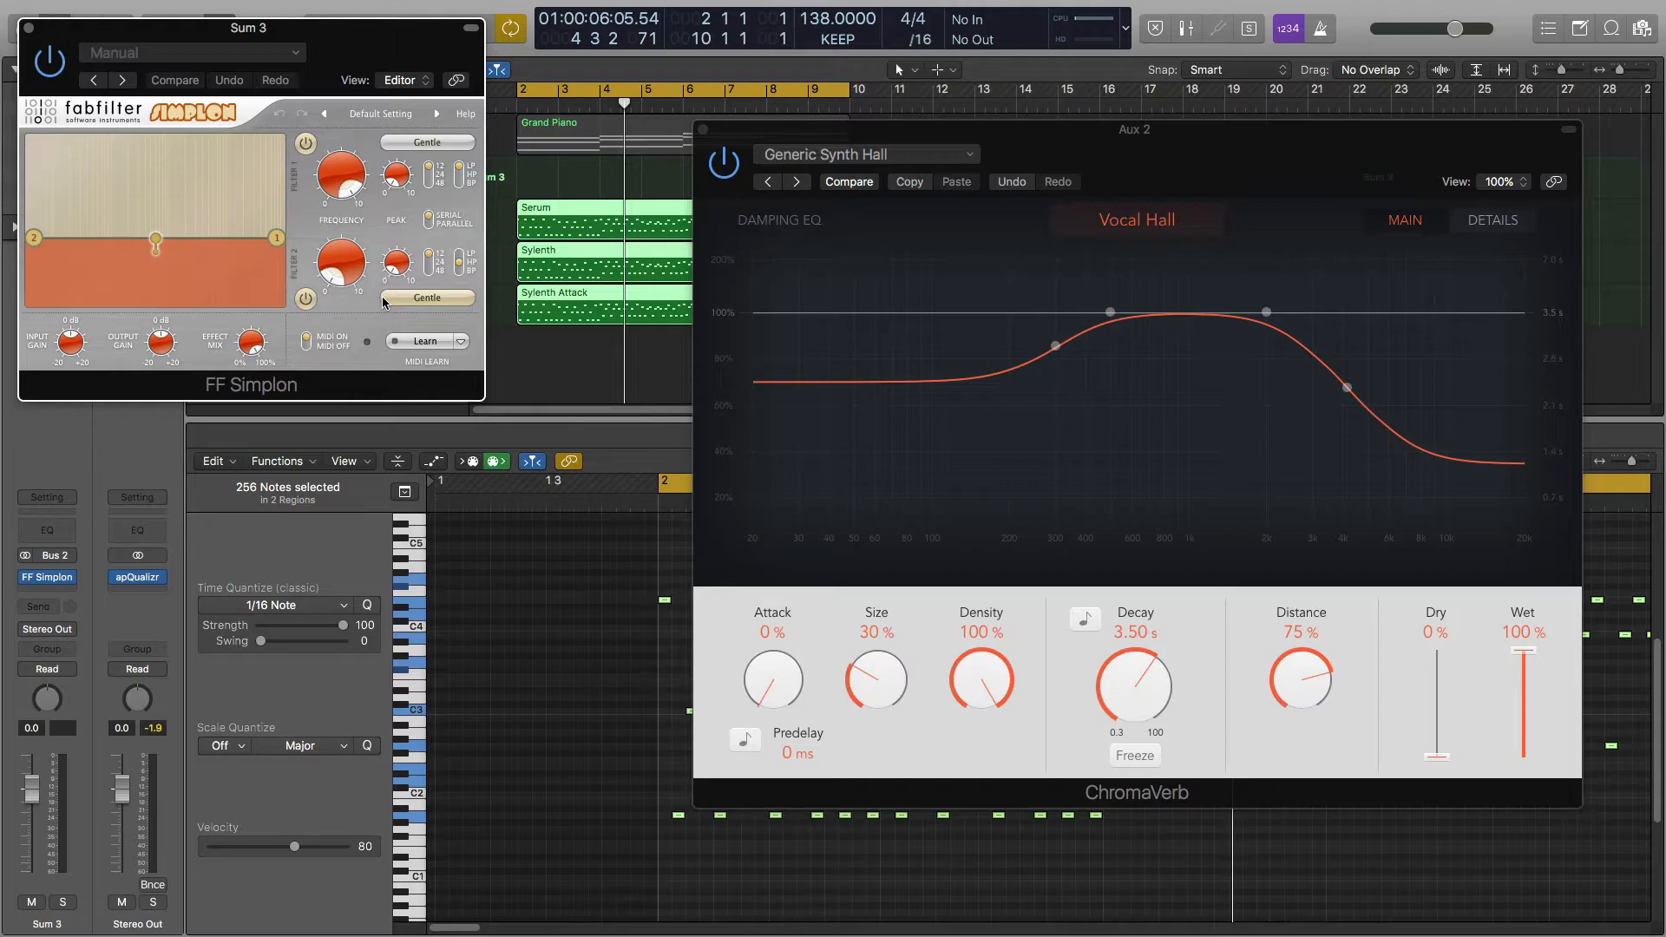
# - Lower FF Simplon's Filter 1 frequency to about 22 Hz during playback and move the plug-in window clear of the track list
pyautogui.moveTo(349, 186)
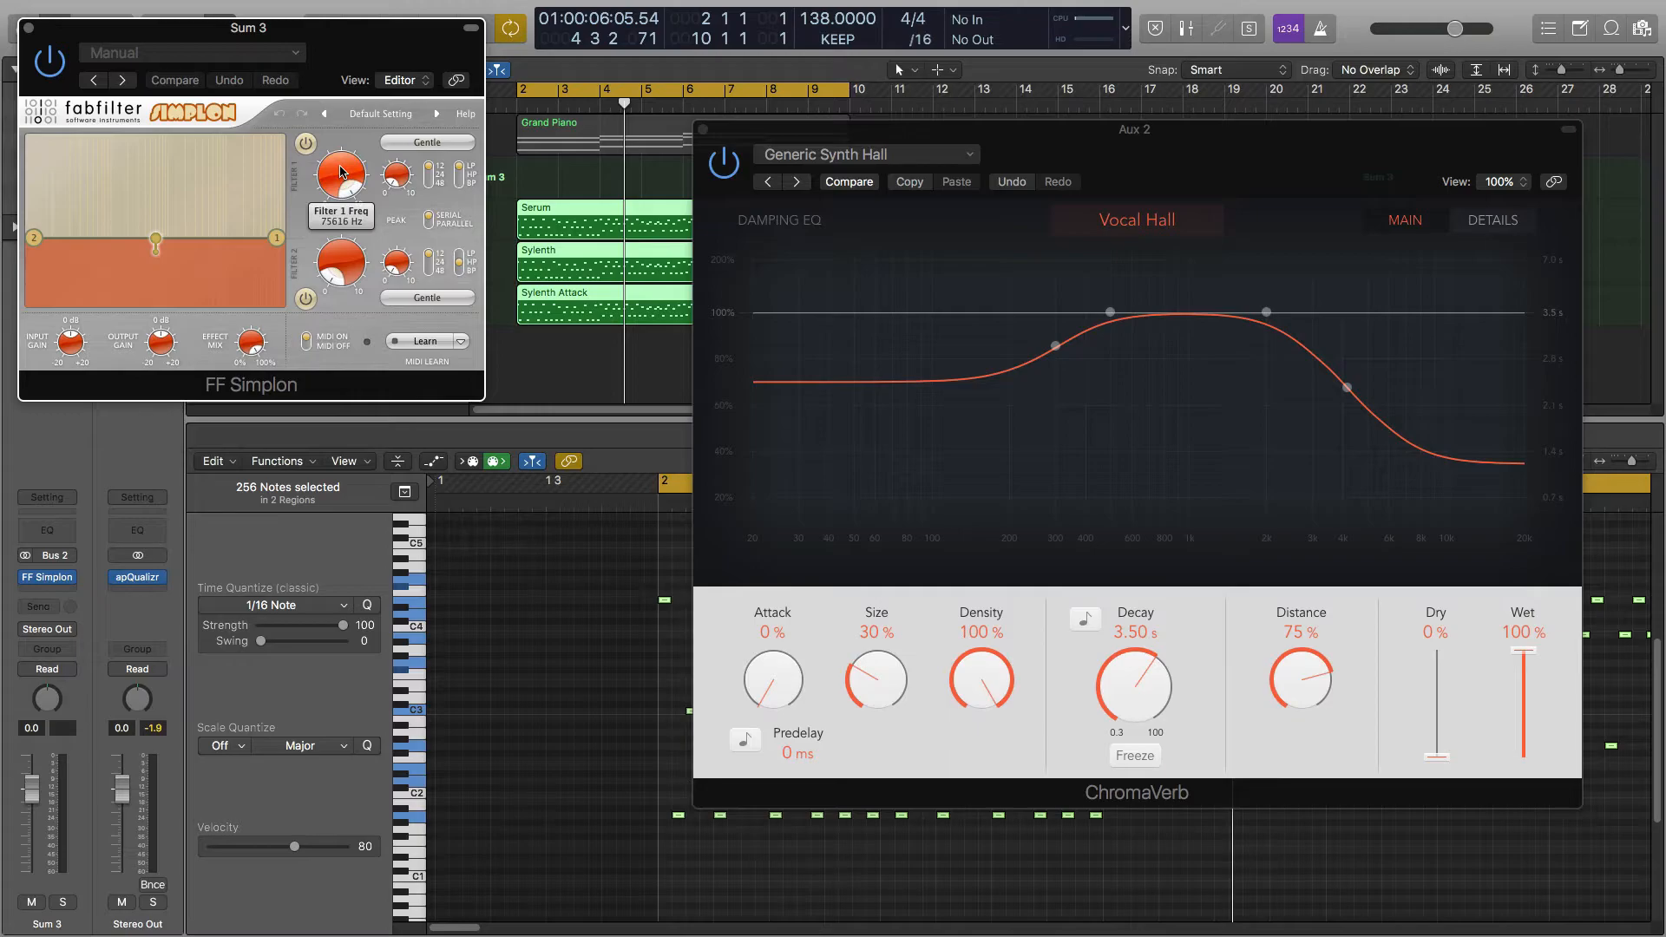
pyautogui.press('space')
pyautogui.moveTo(341, 171); pyautogui.dragTo(365, 458)
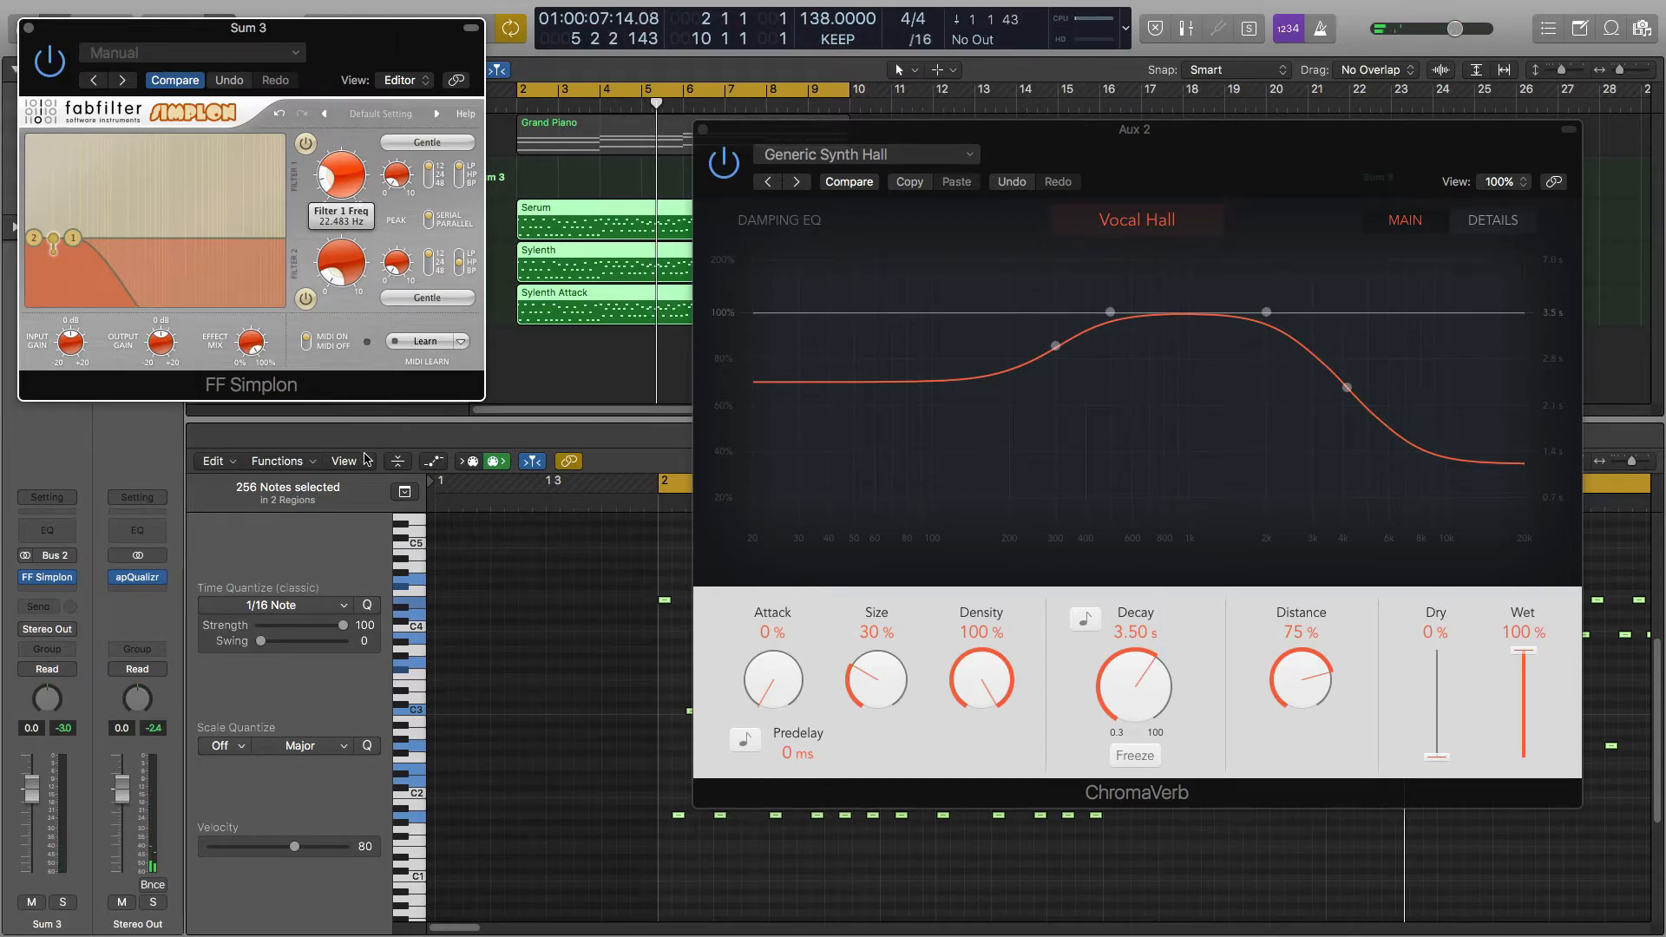
pyautogui.moveTo(96, 31); pyautogui.dragTo(807, 284)
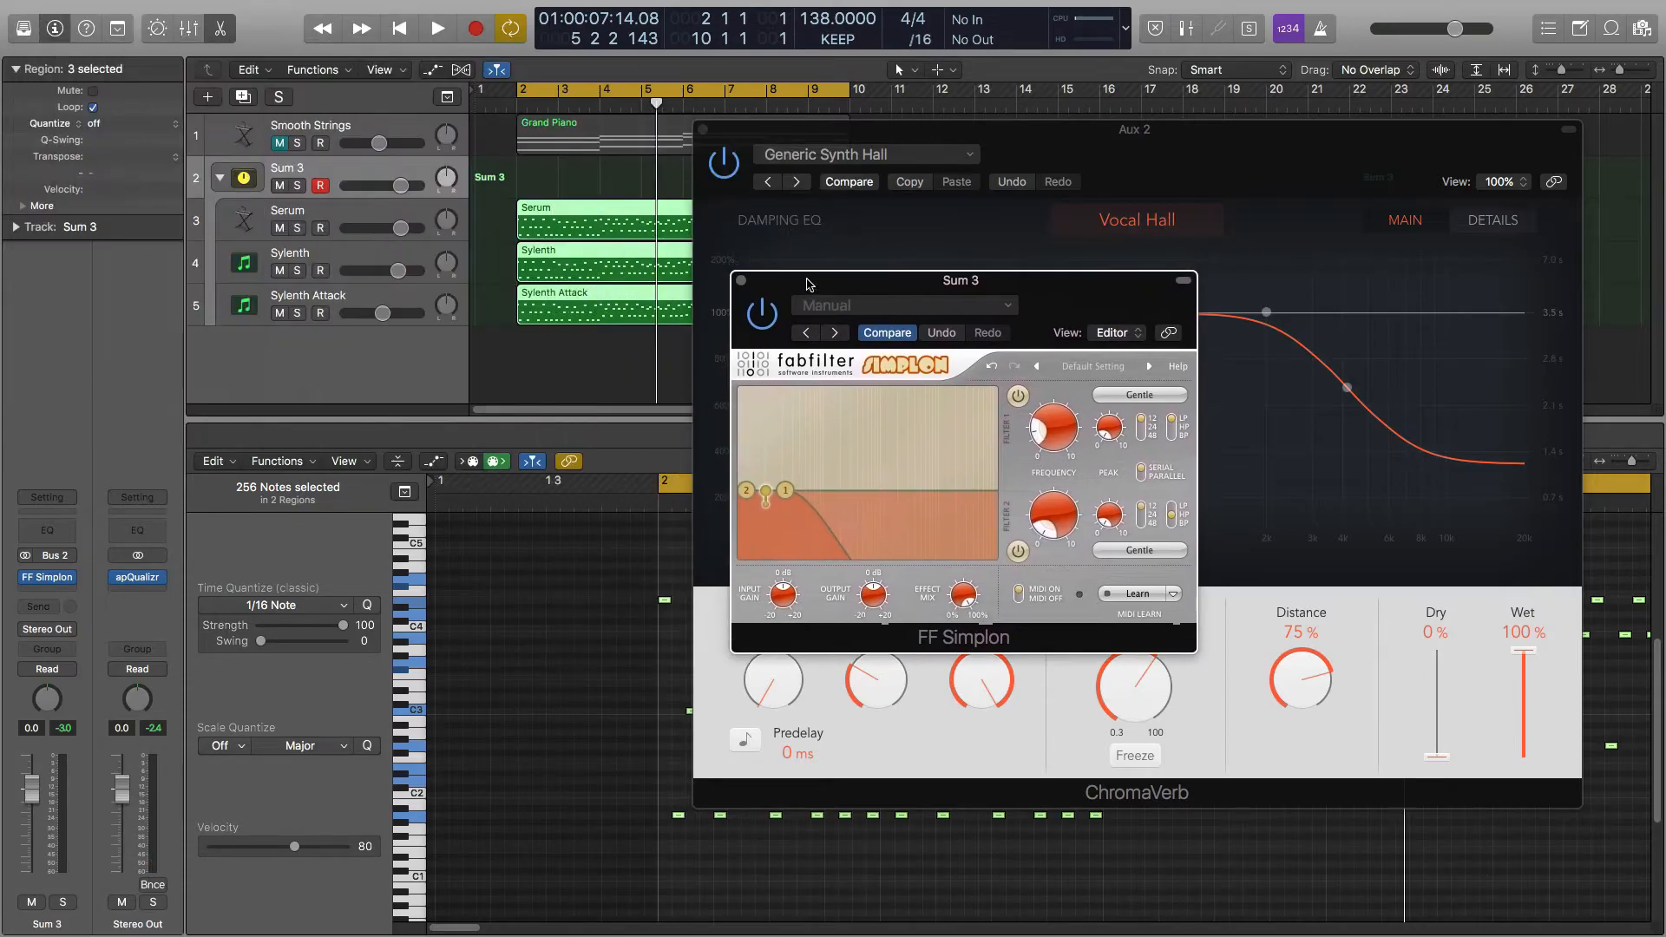
# - Play the layers with Serum selected and route the Aux 2 reverb output to Bus 2 → Sum 3
pyautogui.click(345, 215)
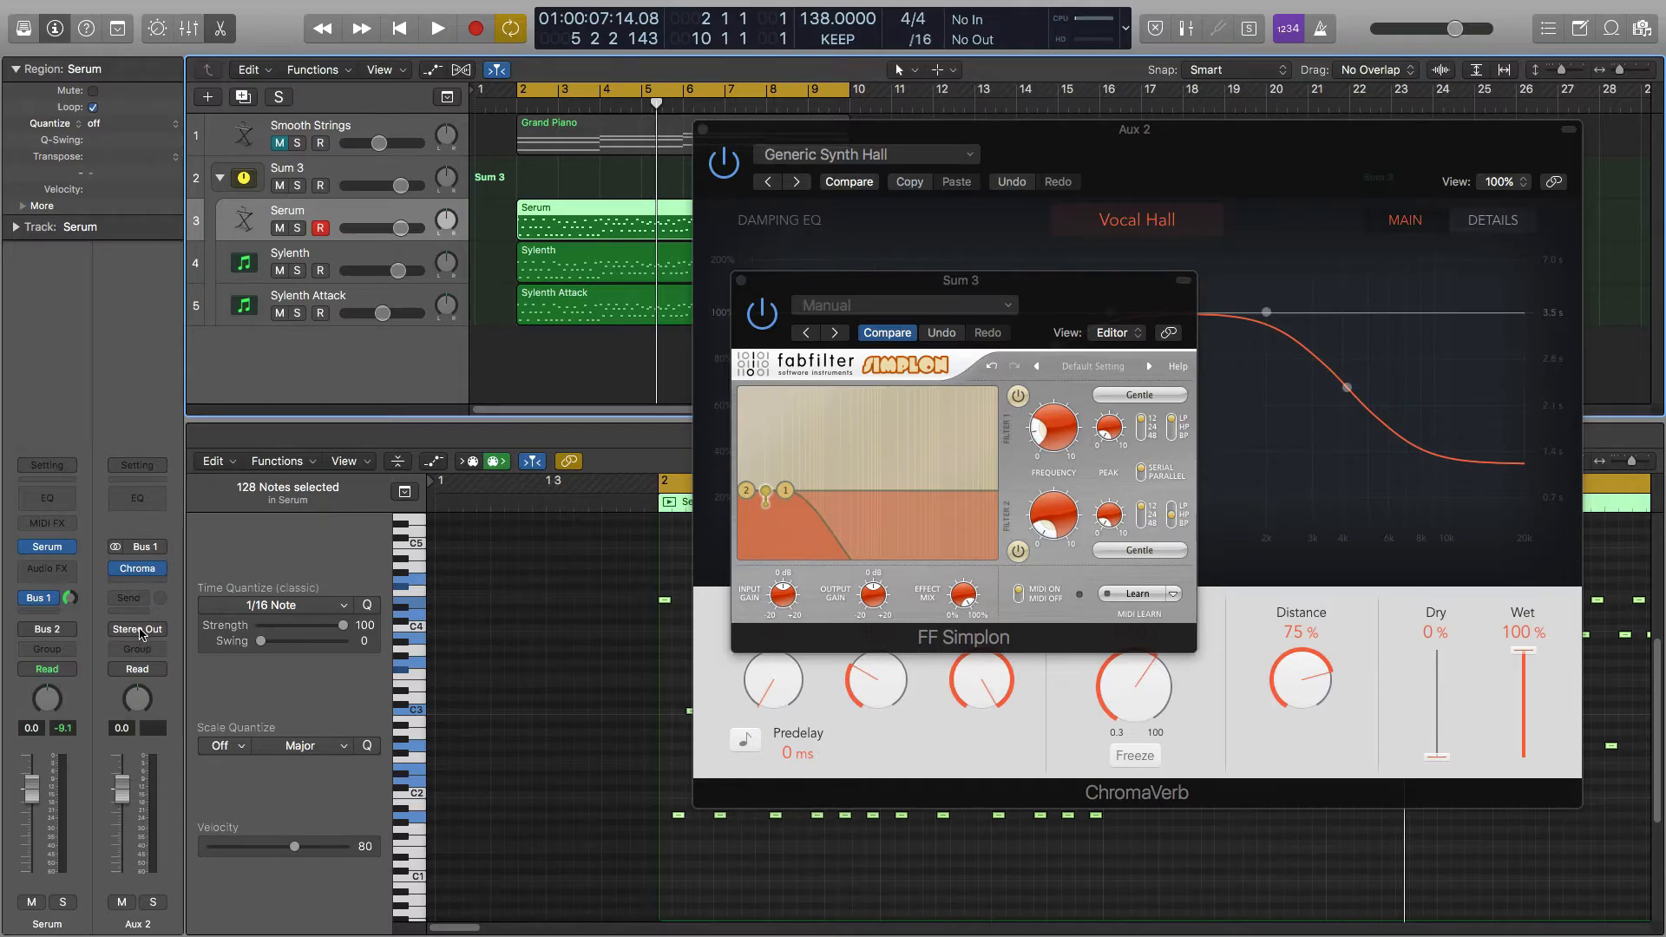
pyautogui.press('space')
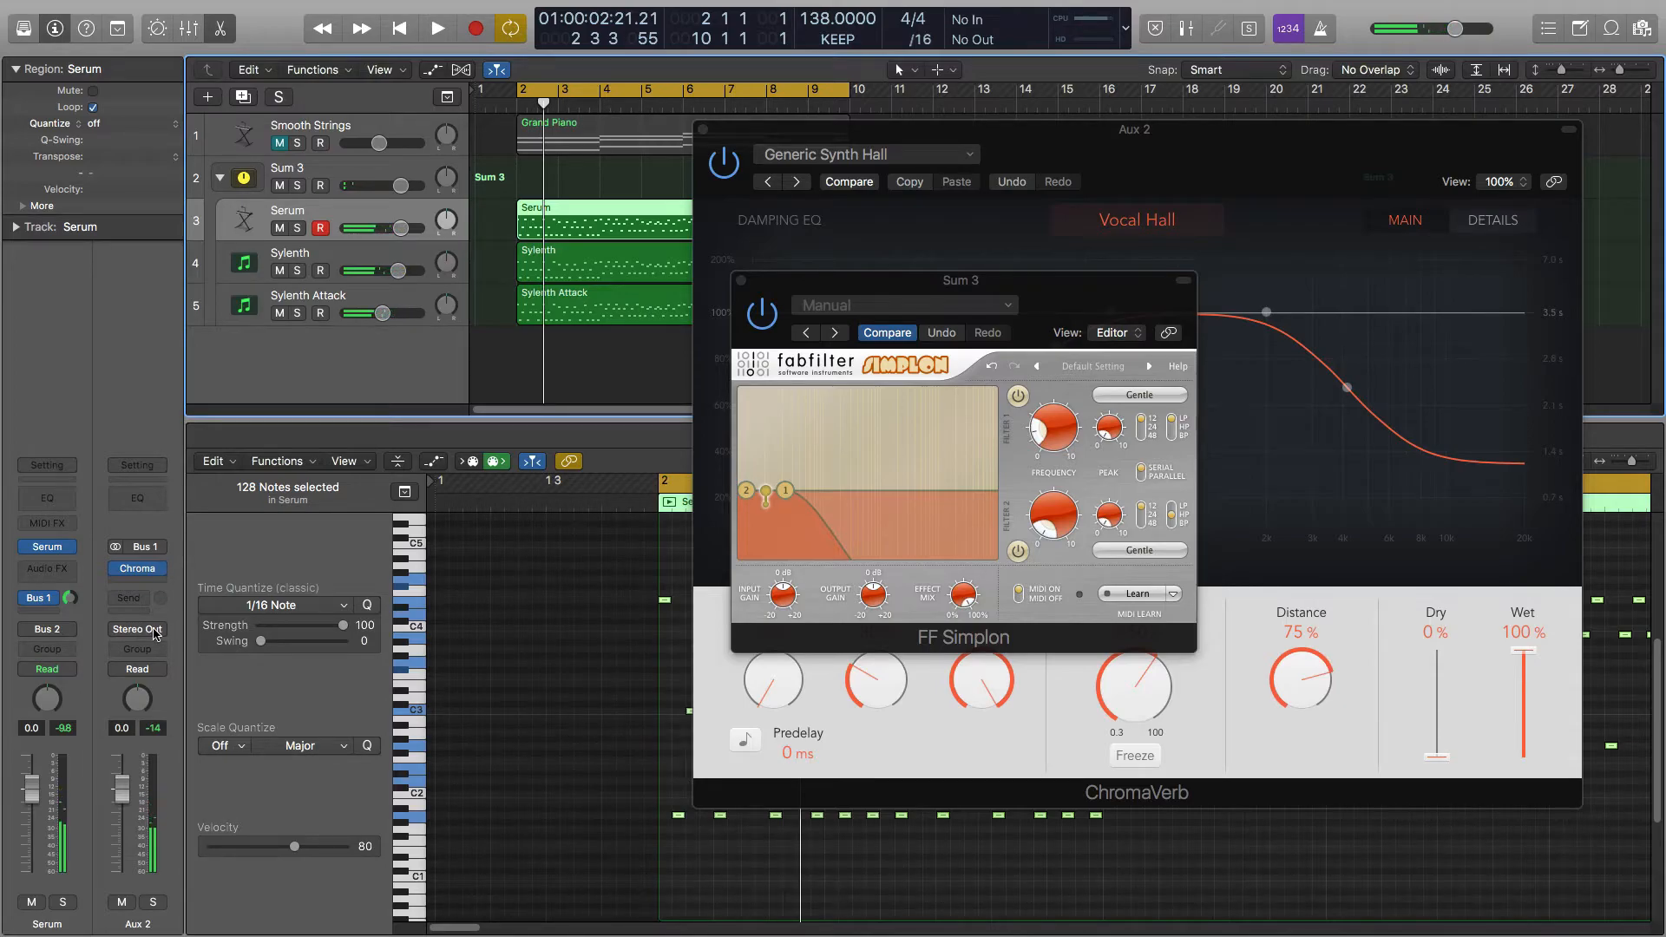
pyautogui.click(159, 631)
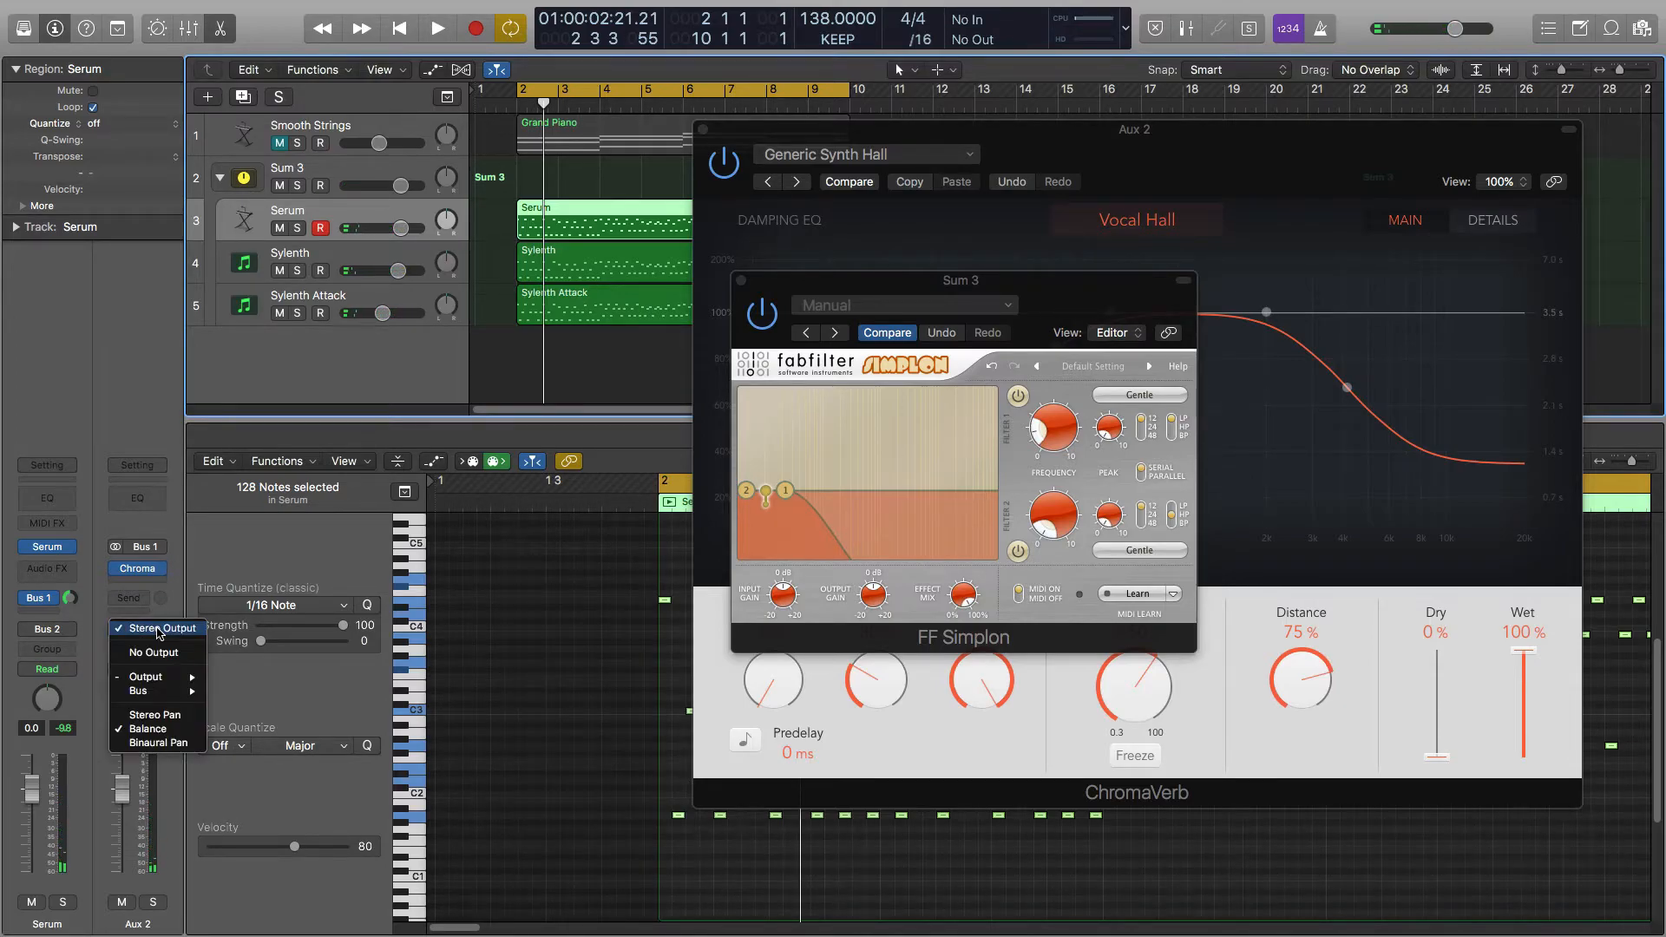
pyautogui.moveTo(165, 691)
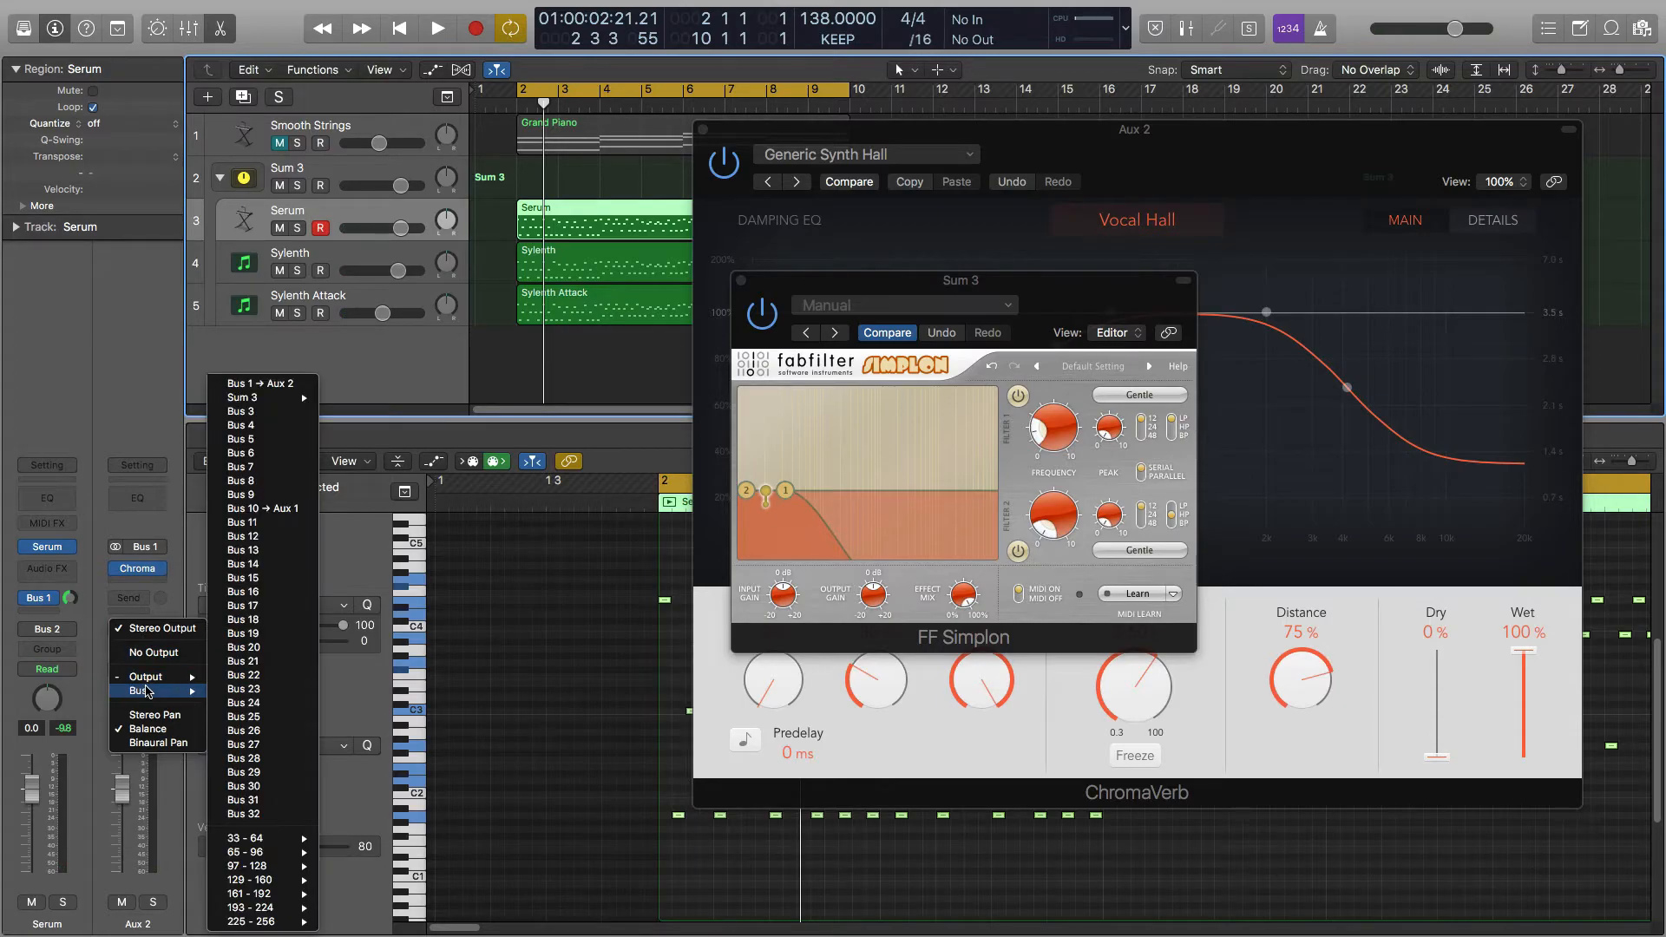
pyautogui.moveTo(269, 401)
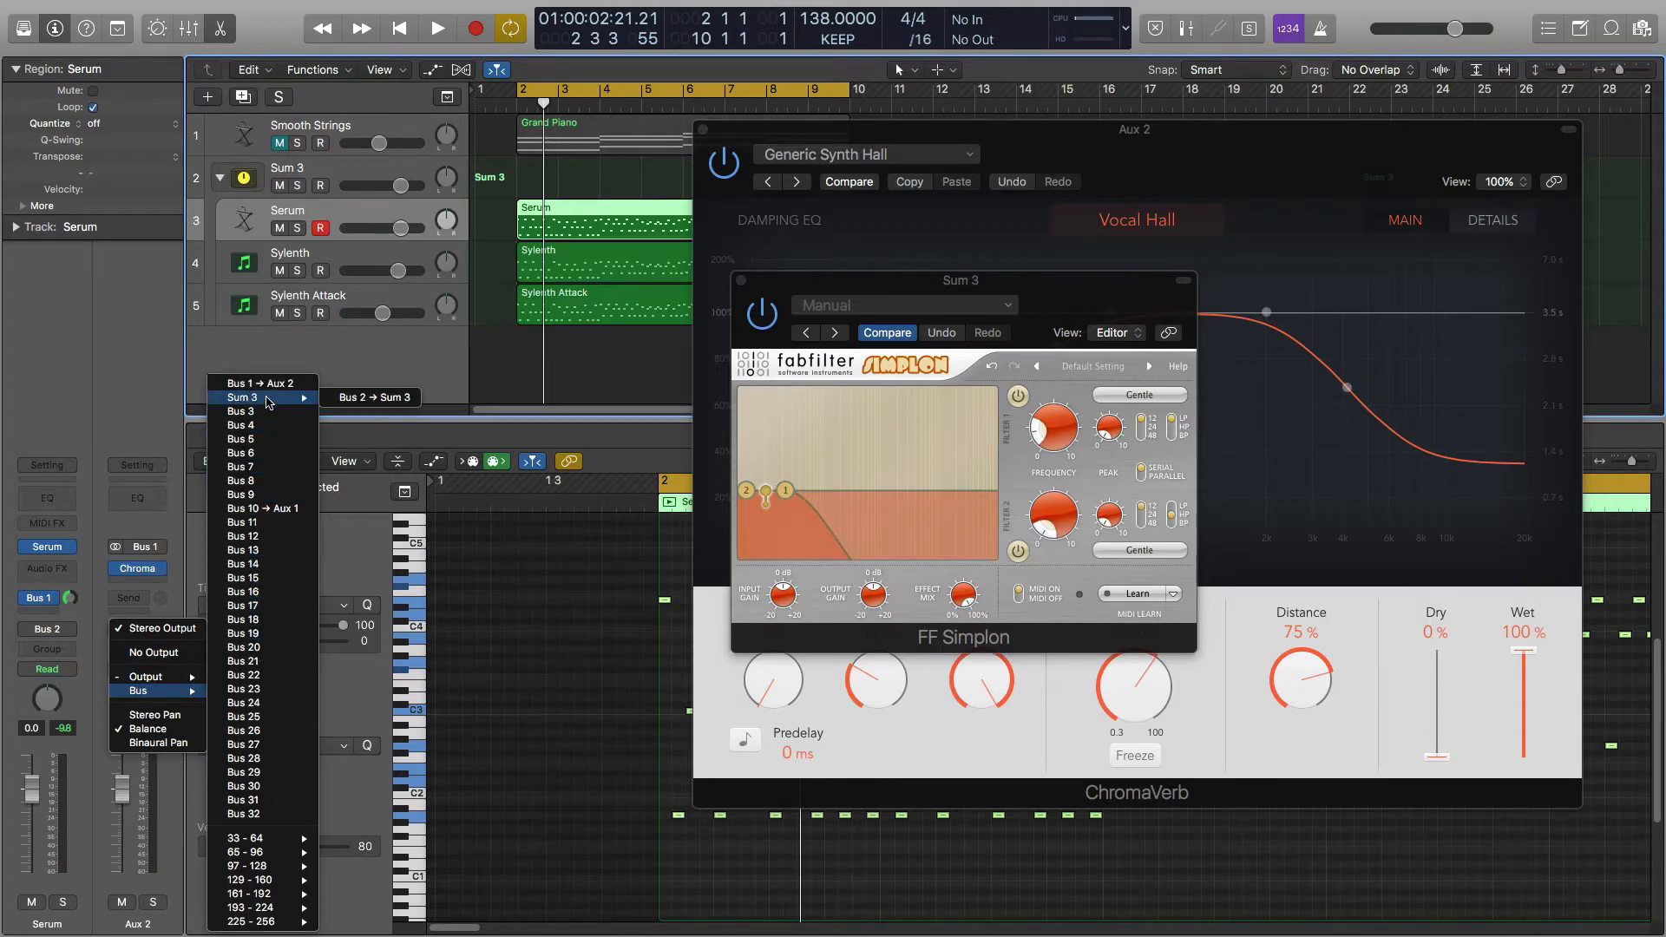
pyautogui.click(367, 399)
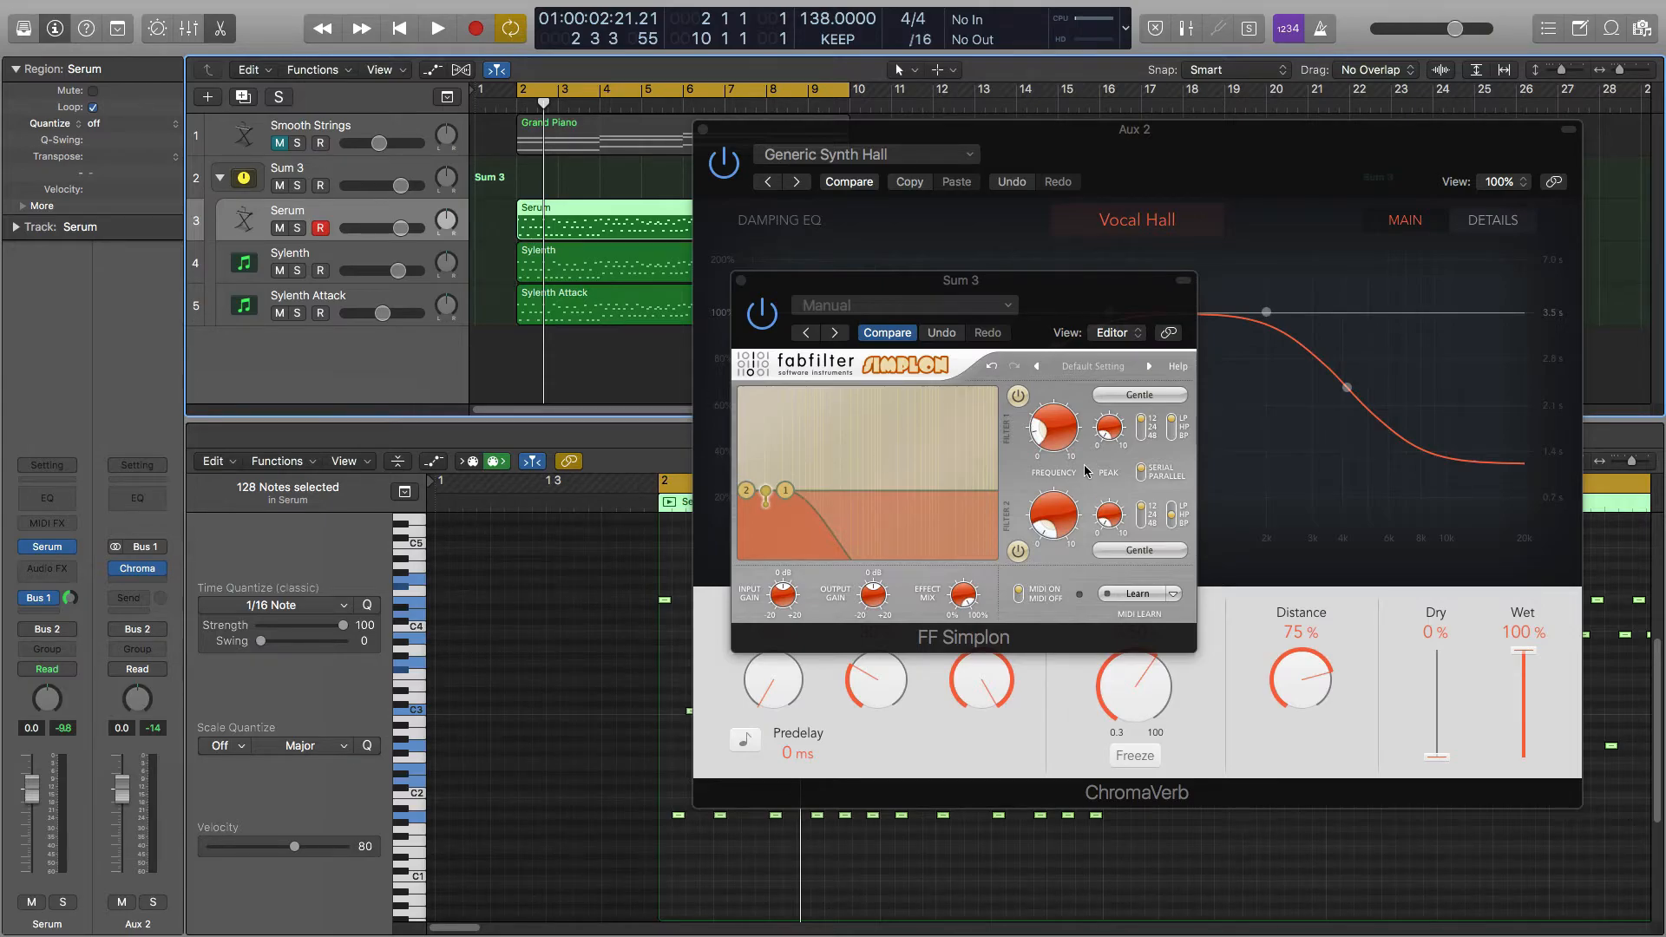
# - During playback, raise FF Simplon's Filter 1 peak to about 0.2 and sweep its frequency, ending at about 8273 Hz
pyautogui.press('space')
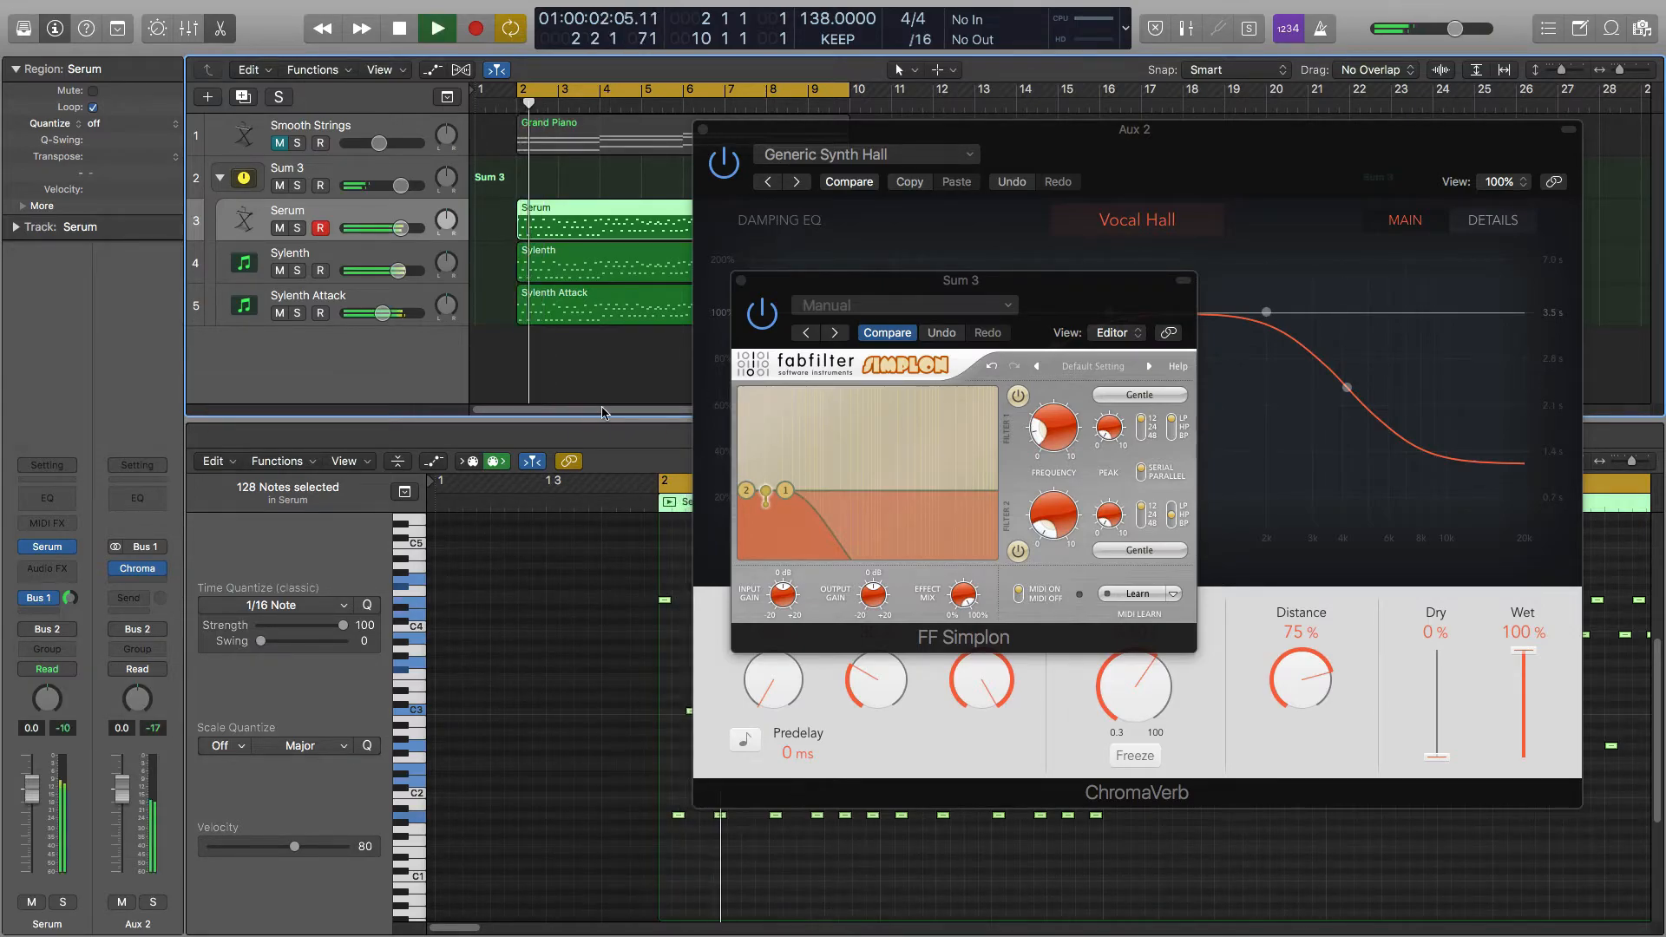
pyautogui.moveTo(1051, 434); pyautogui.dragTo(1009, 430)
pyautogui.moveTo(1110, 436); pyautogui.dragTo(1055, 366)
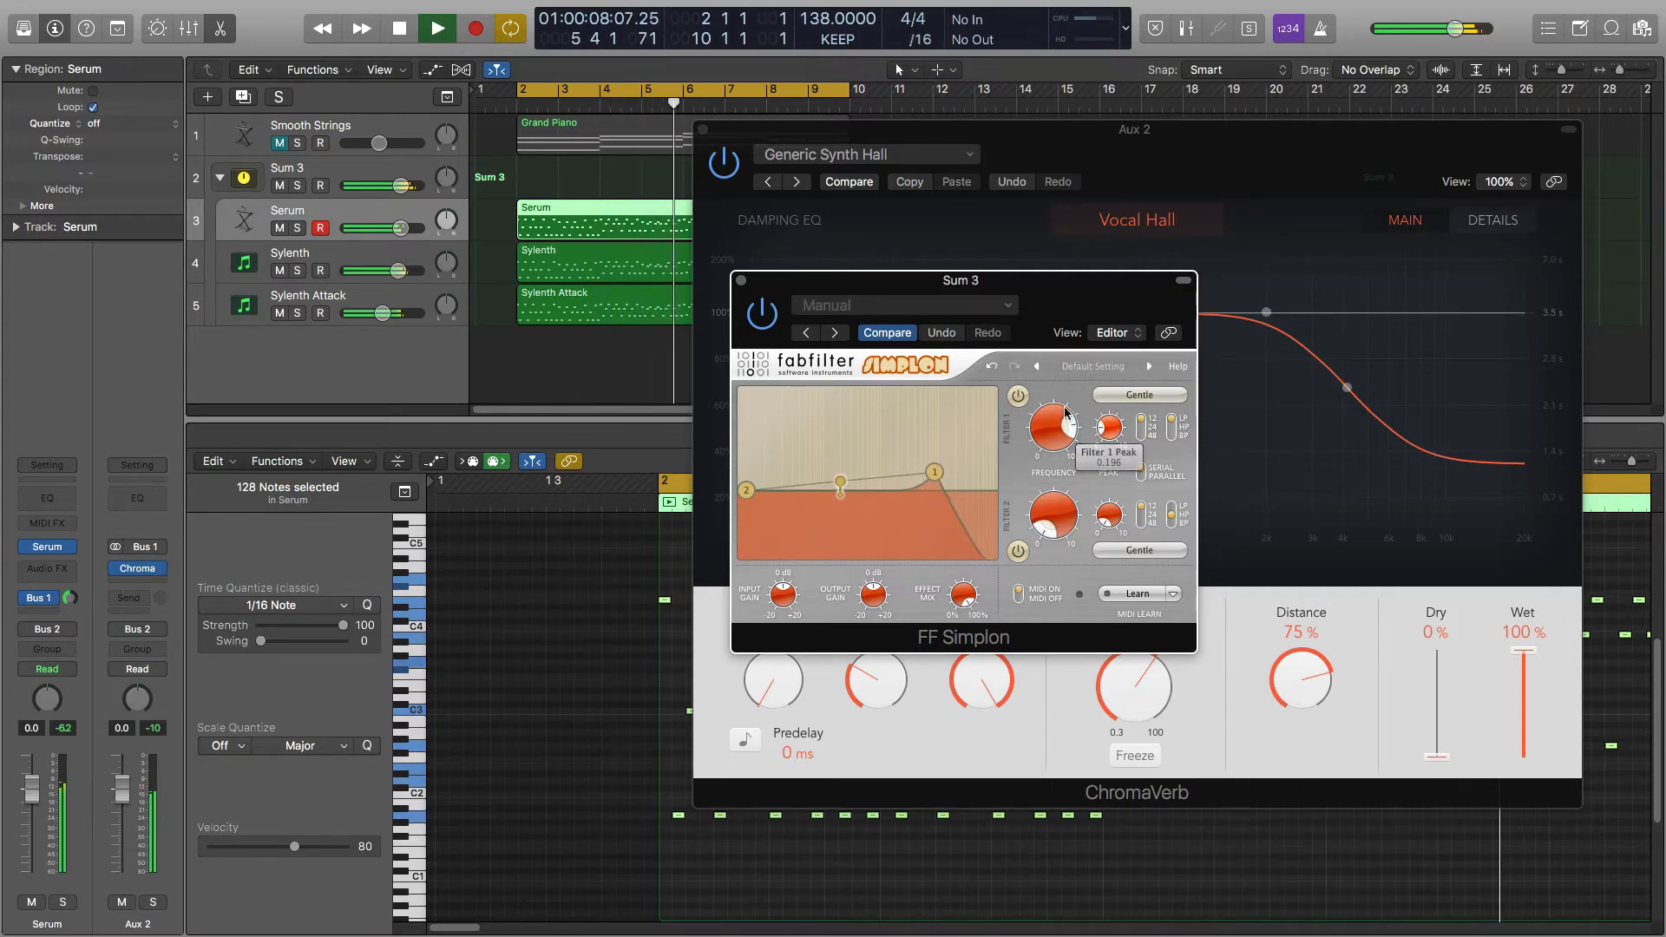
pyautogui.moveTo(1052, 434); pyautogui.dragTo(1017, 553)
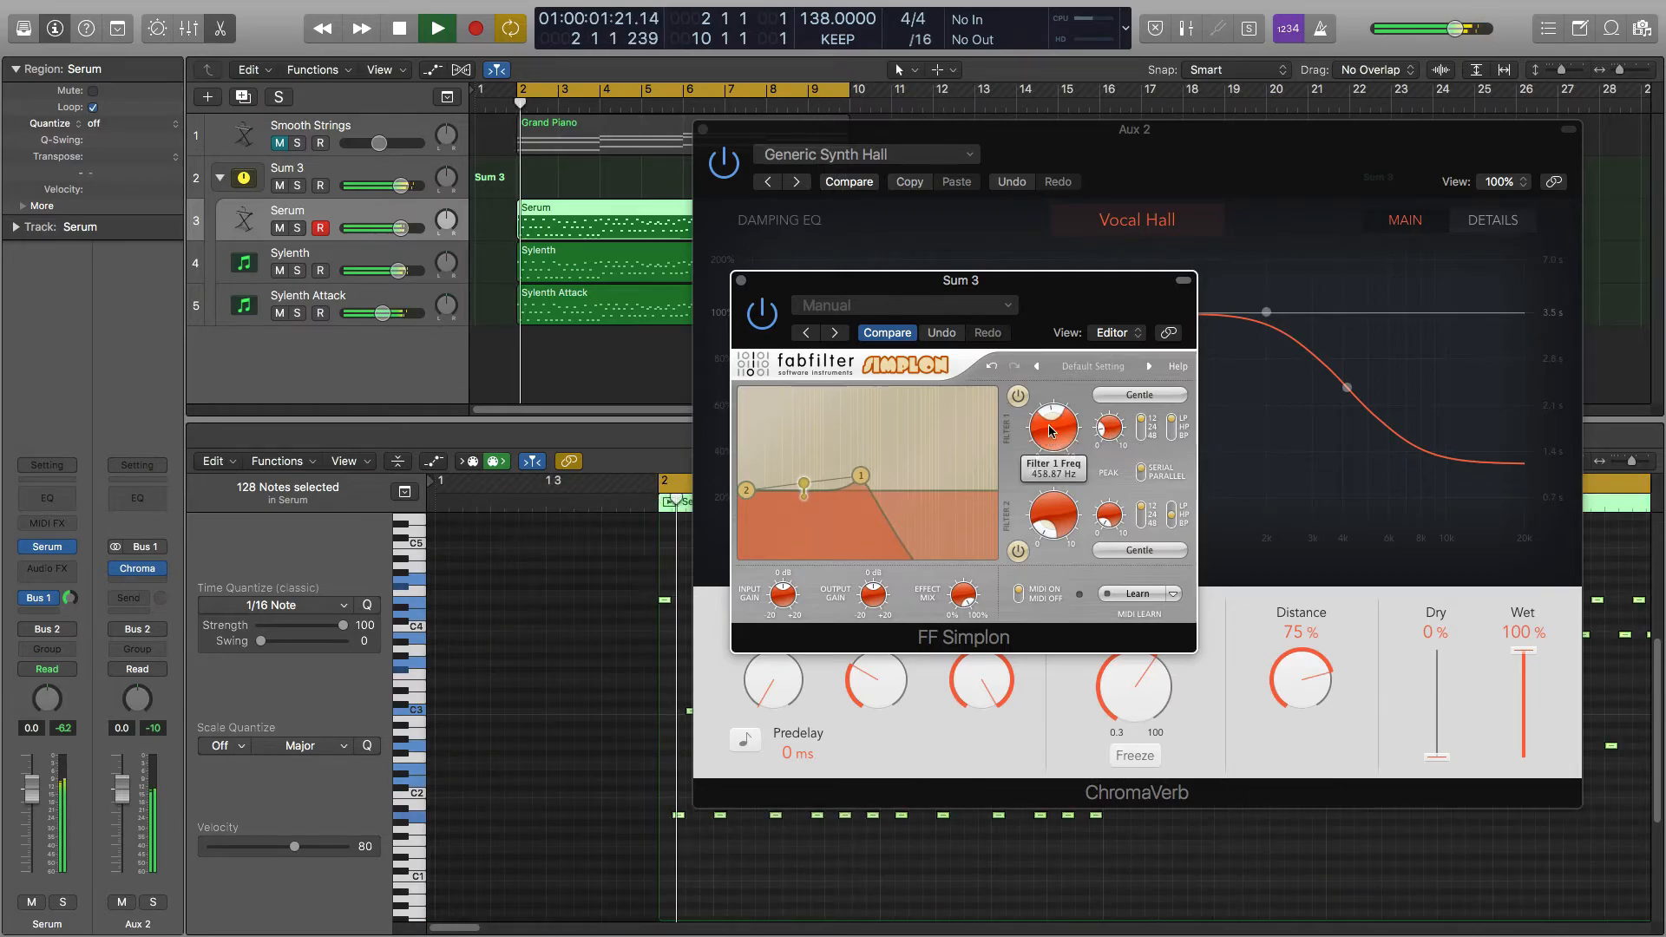
pyautogui.moveTo(1050, 432); pyautogui.dragTo(1070, 328)
pyautogui.press('space')
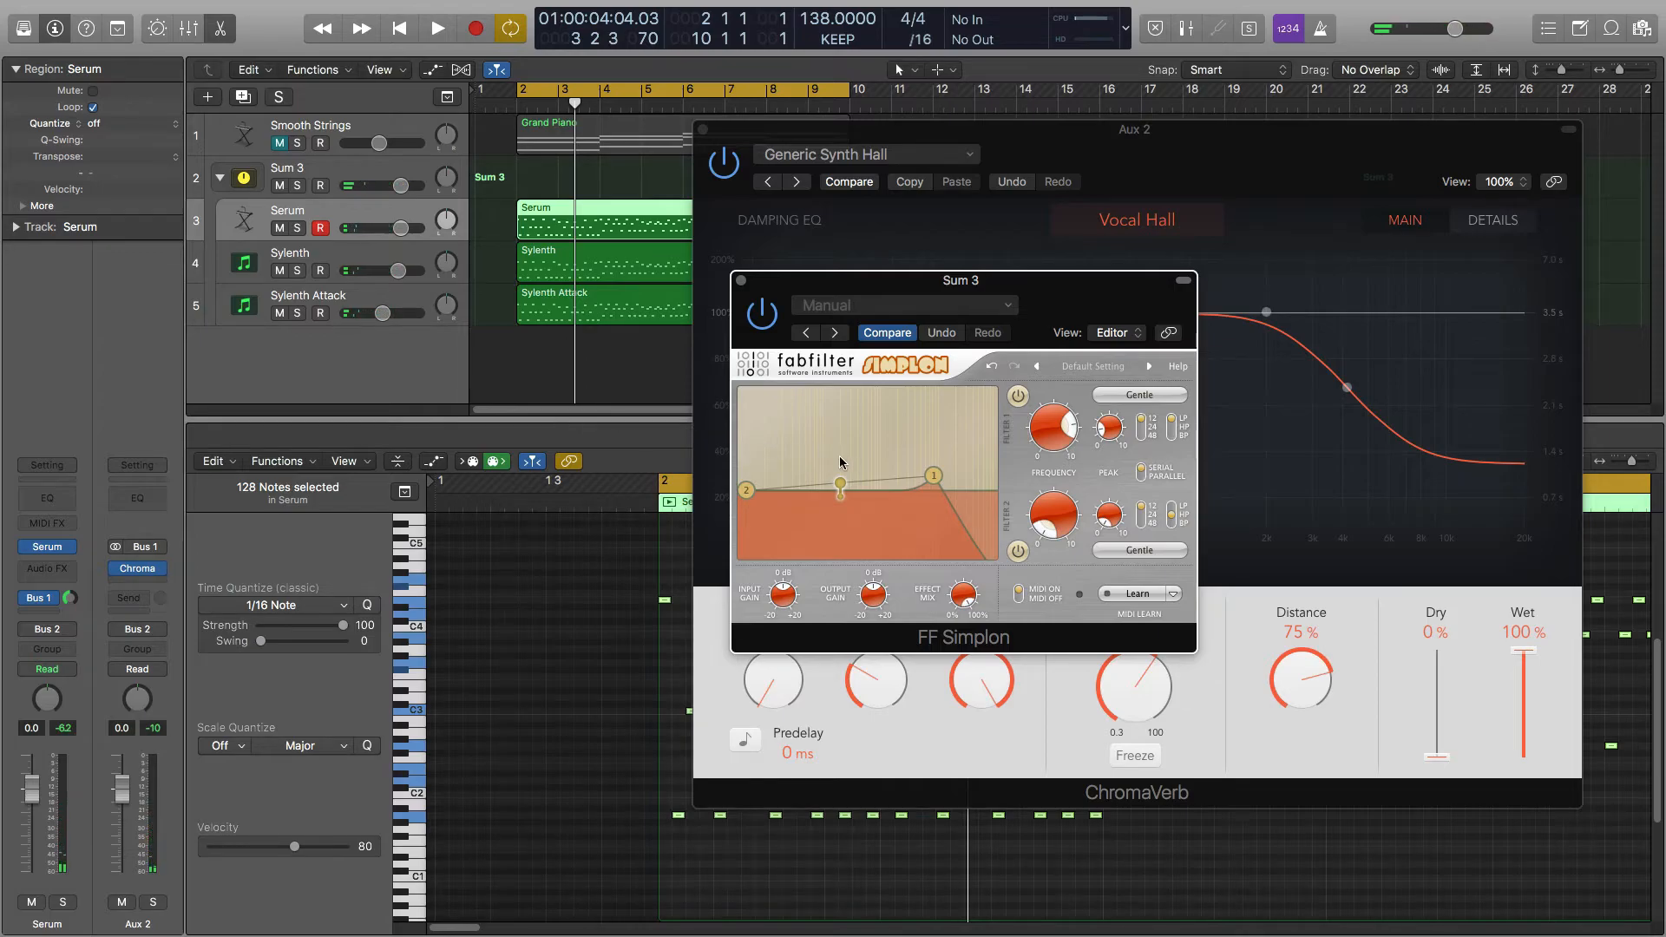
pyautogui.moveTo(1053, 430)
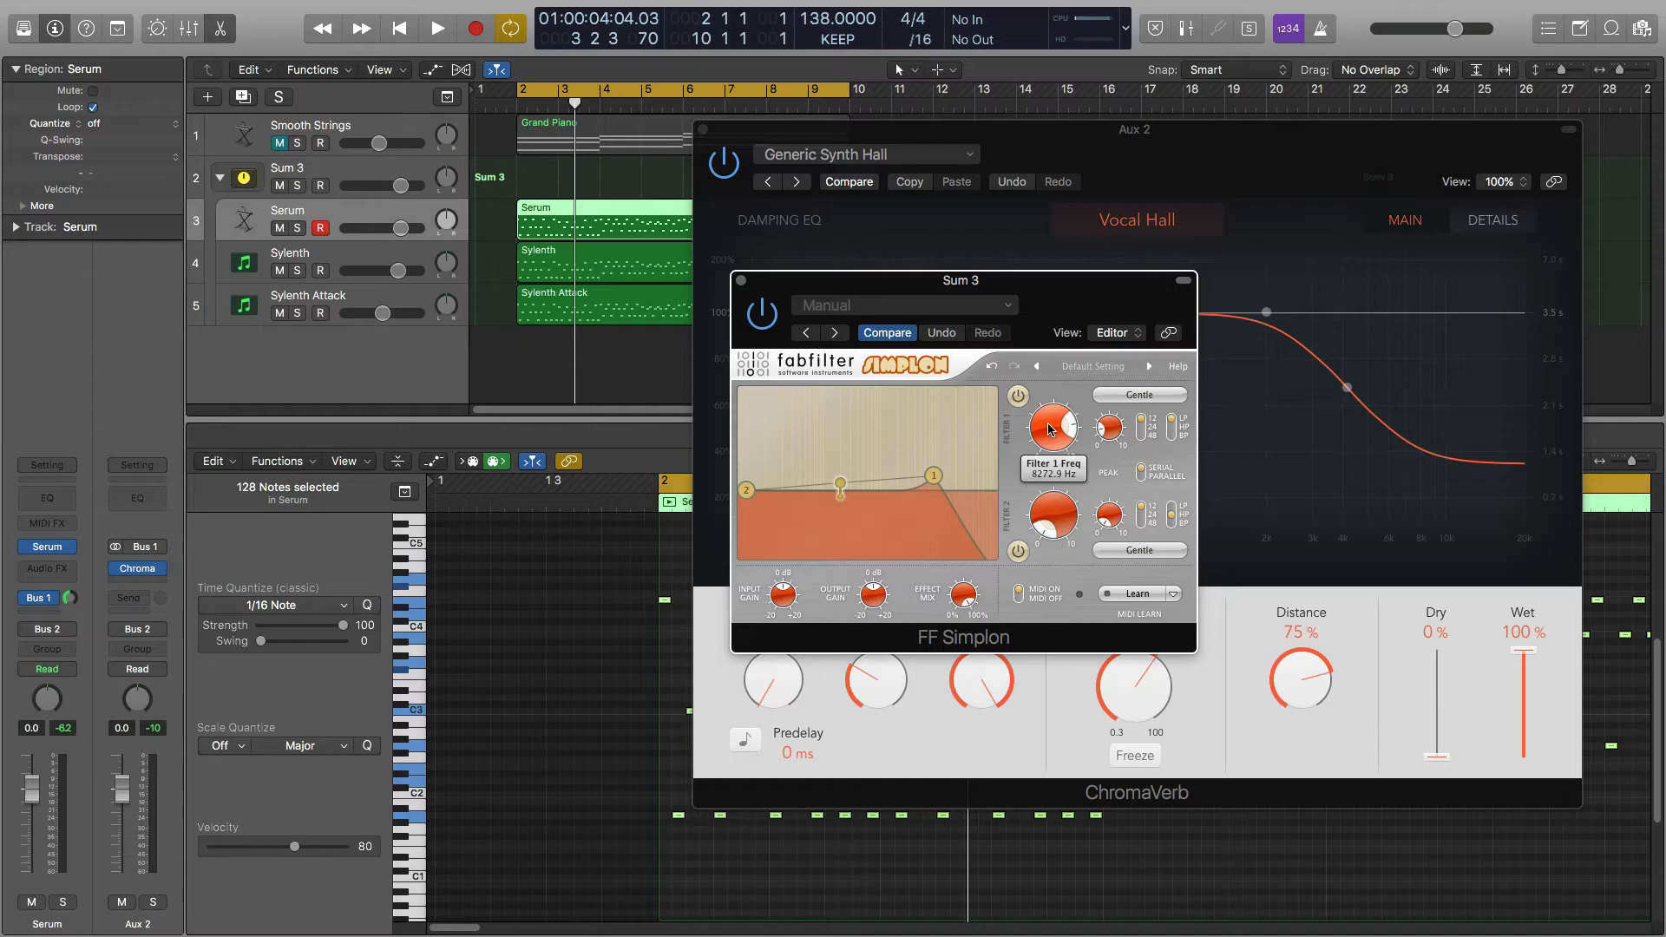
# - Close both plug-in windows and review the sends, outputs and inserts of the Sylenth and Sylenth Attack channels
pyautogui.click(741, 280)
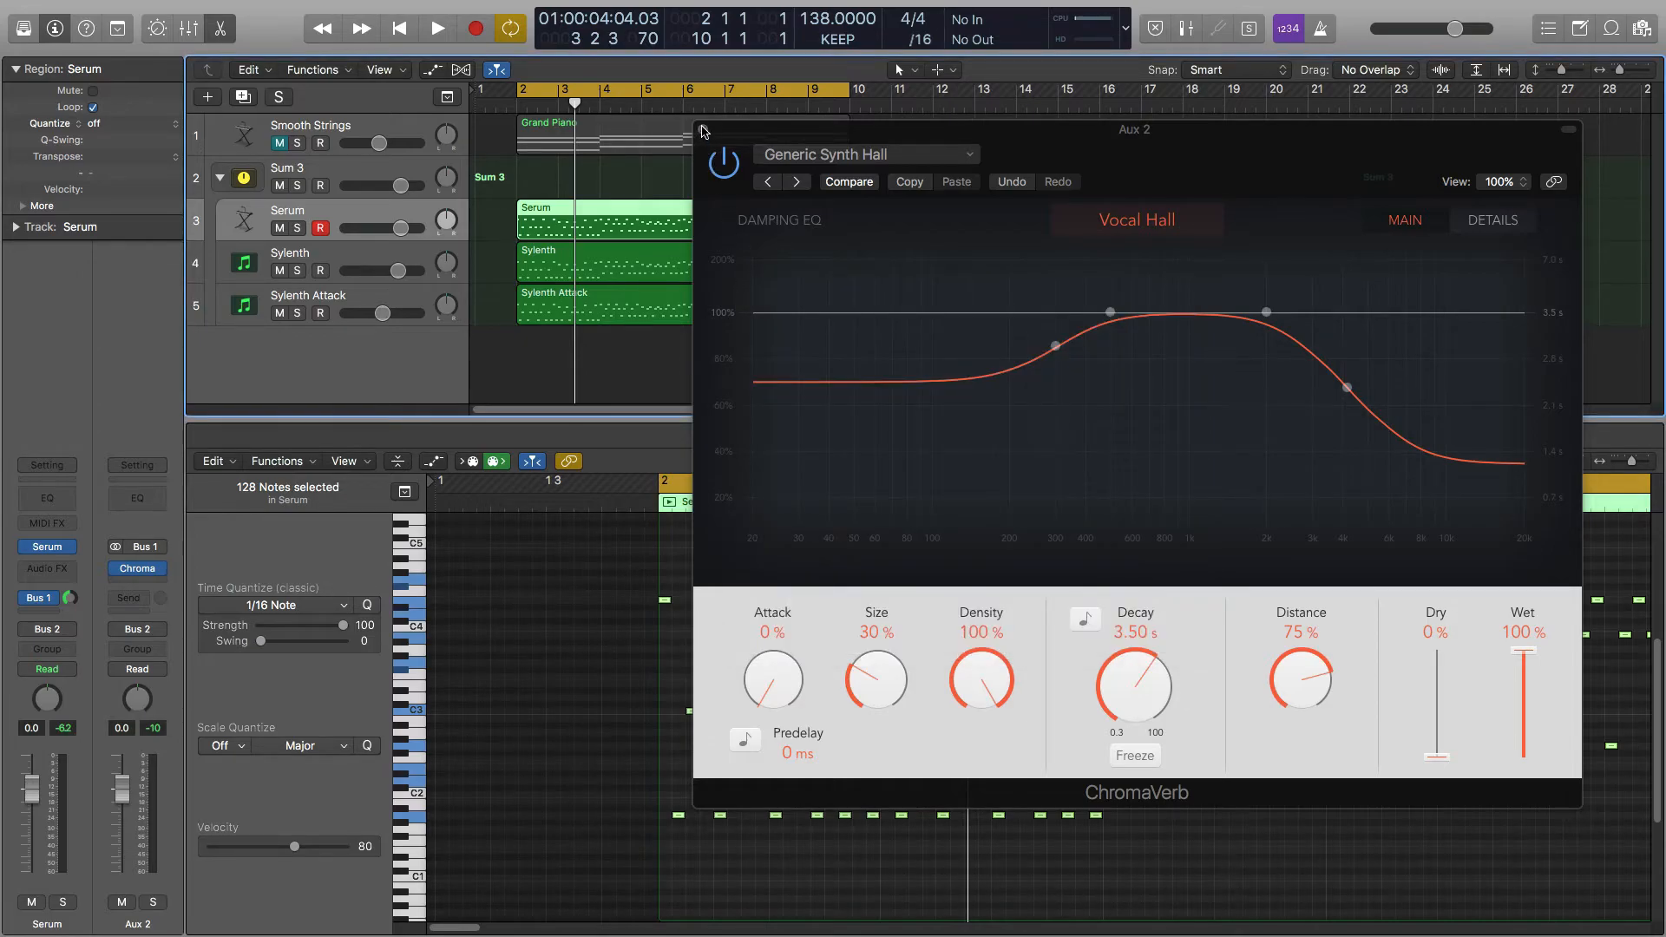
pyautogui.click(703, 131)
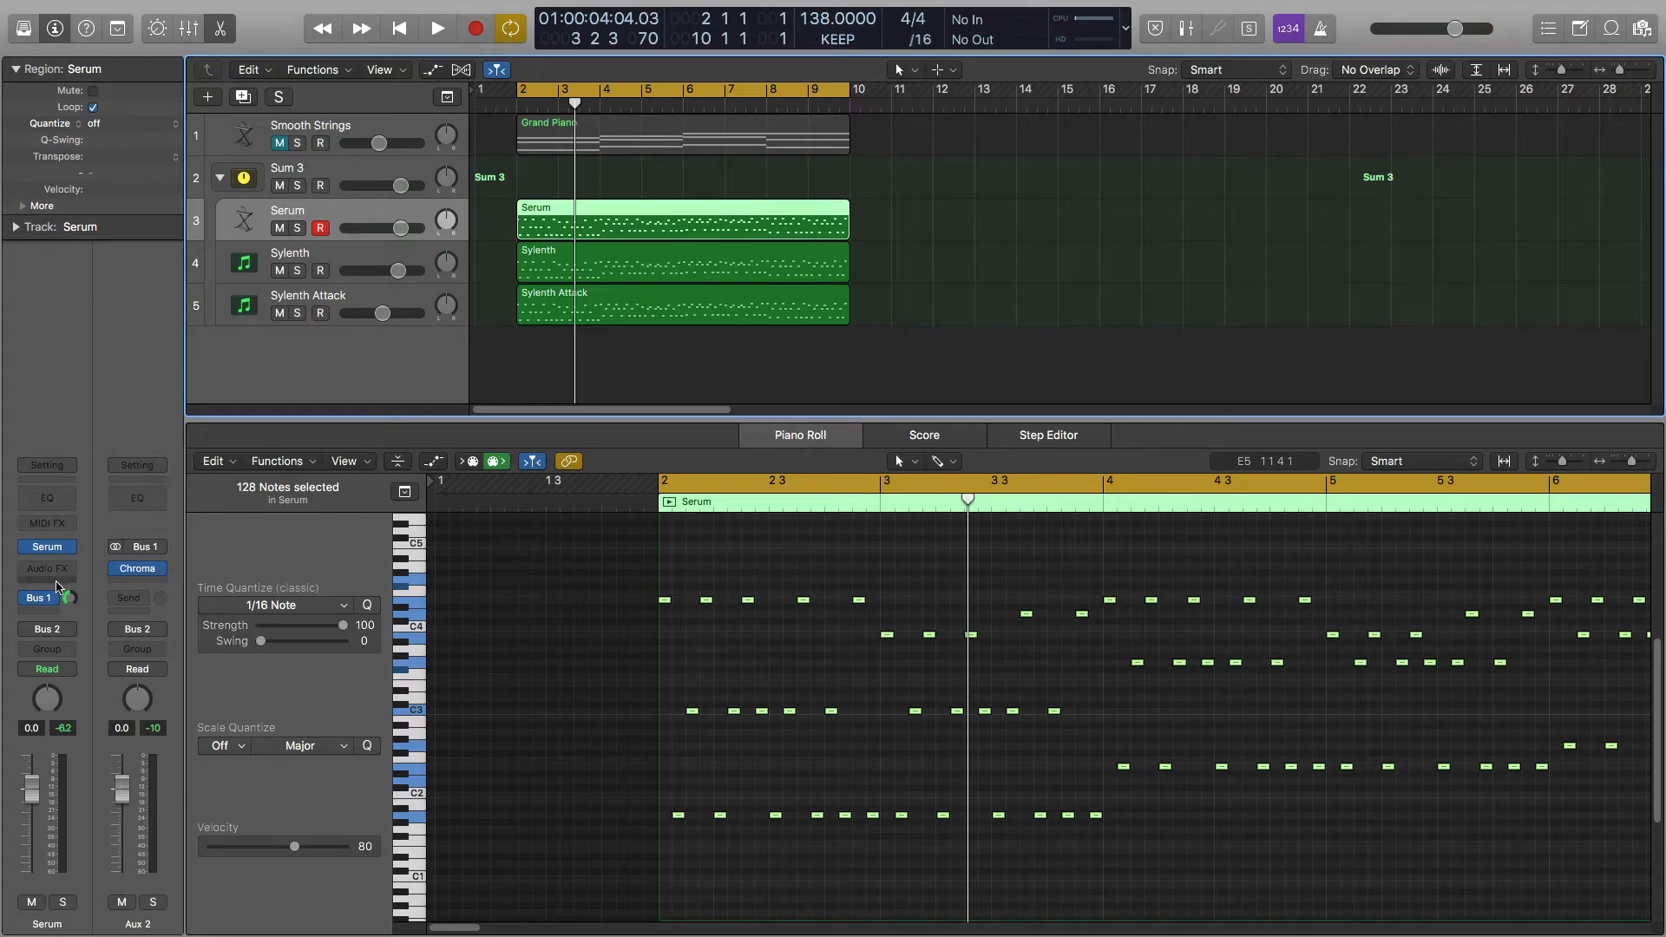
pyautogui.click(361, 265)
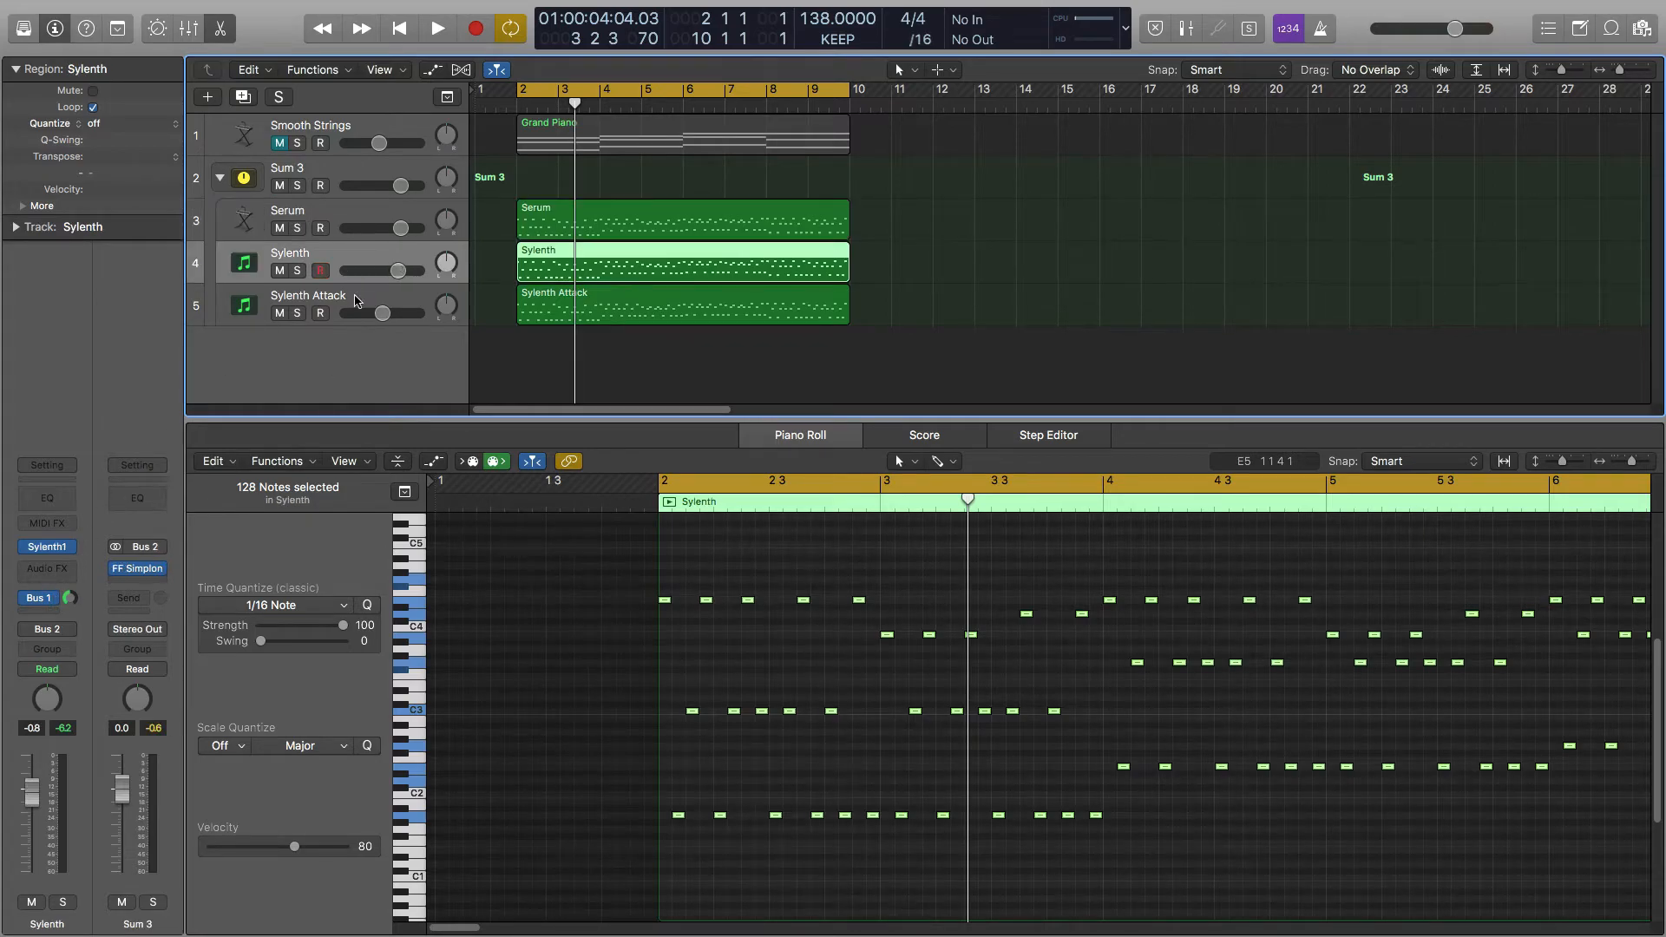
pyautogui.click(361, 302)
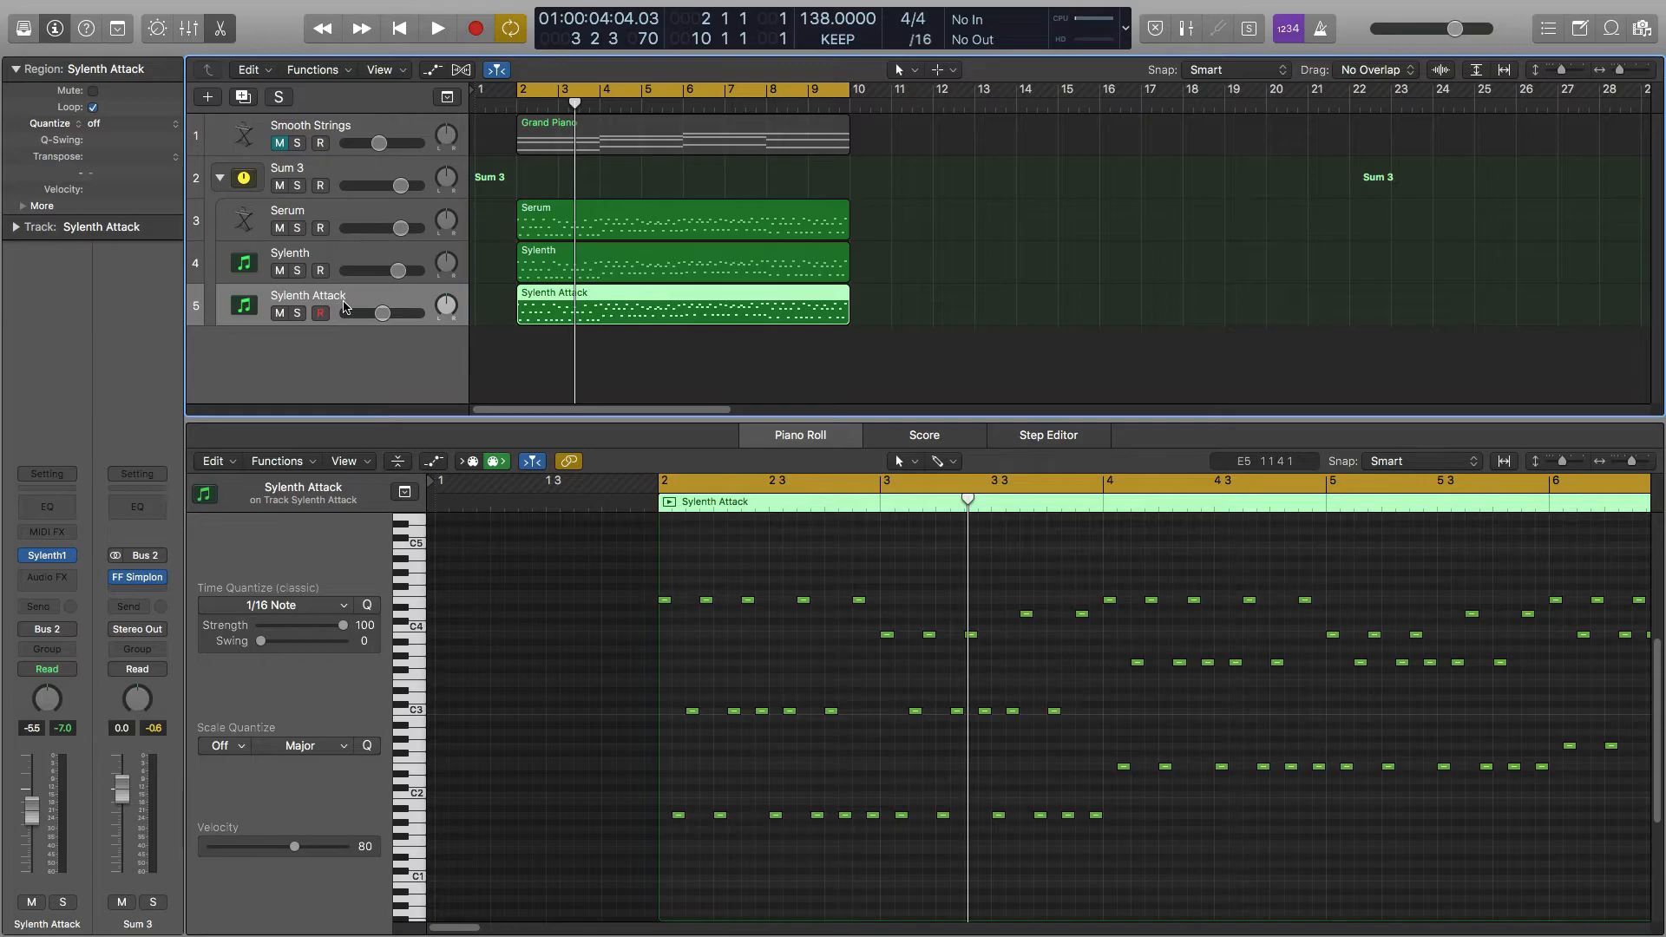
pyautogui.click(347, 267)
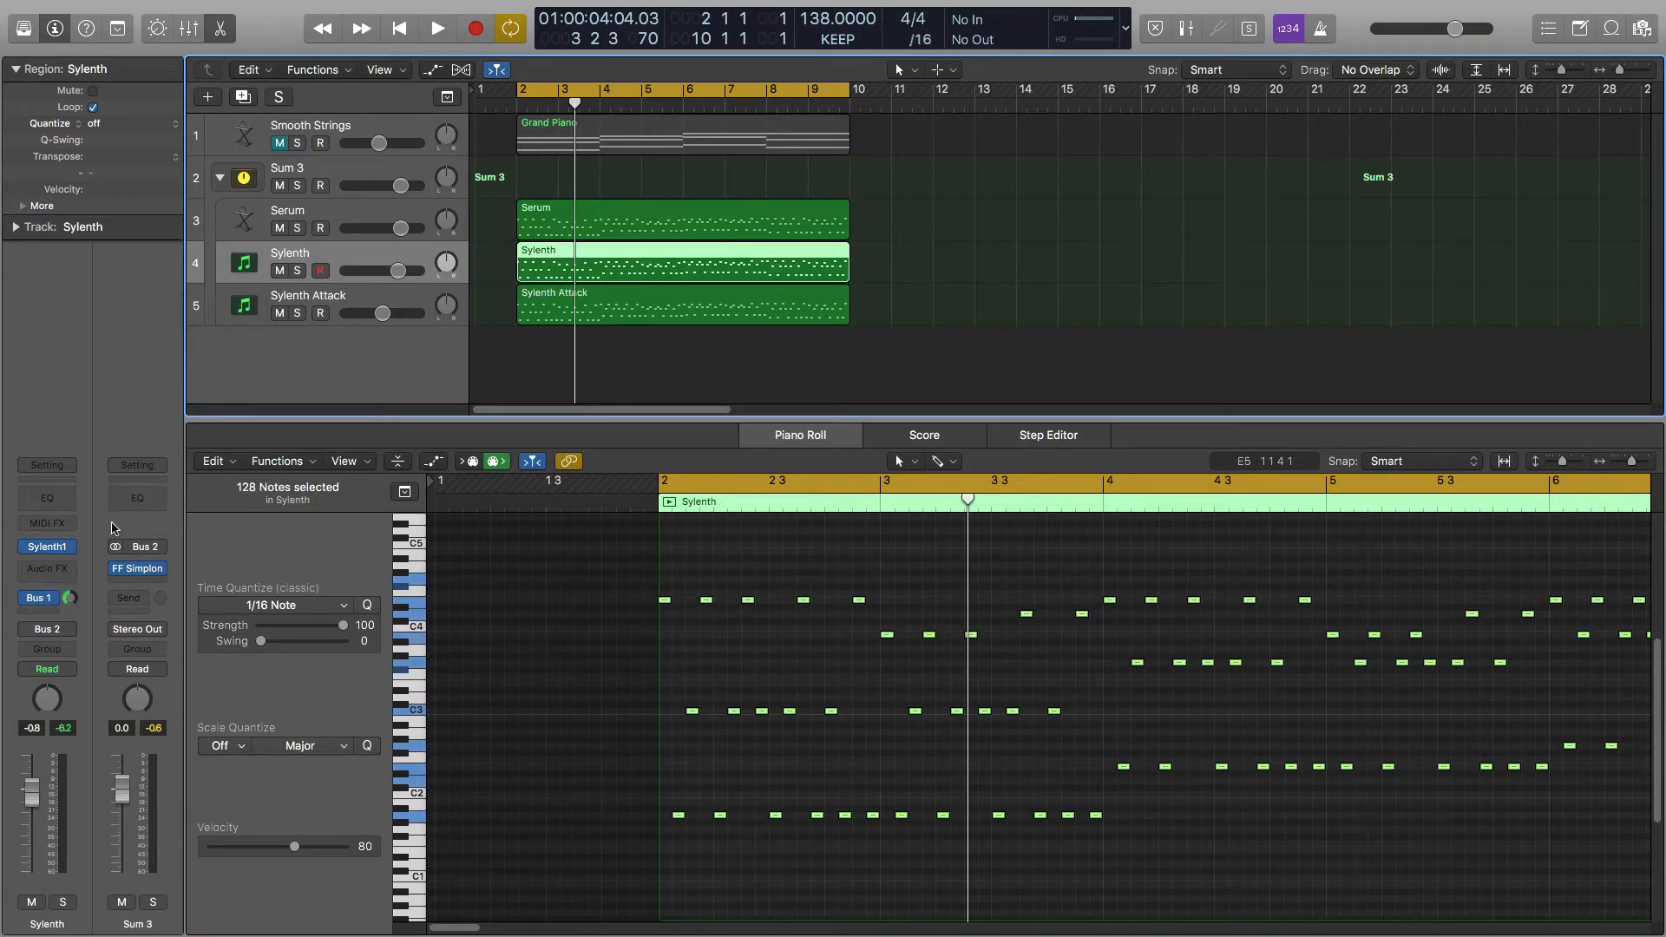
pyautogui.moveTo(40, 600)
pyautogui.moveTo(146, 570)
# - Play the Sum 3 stack, reopen its FF Simplon and lower the Filter 1 frequency
pyautogui.click(351, 174)
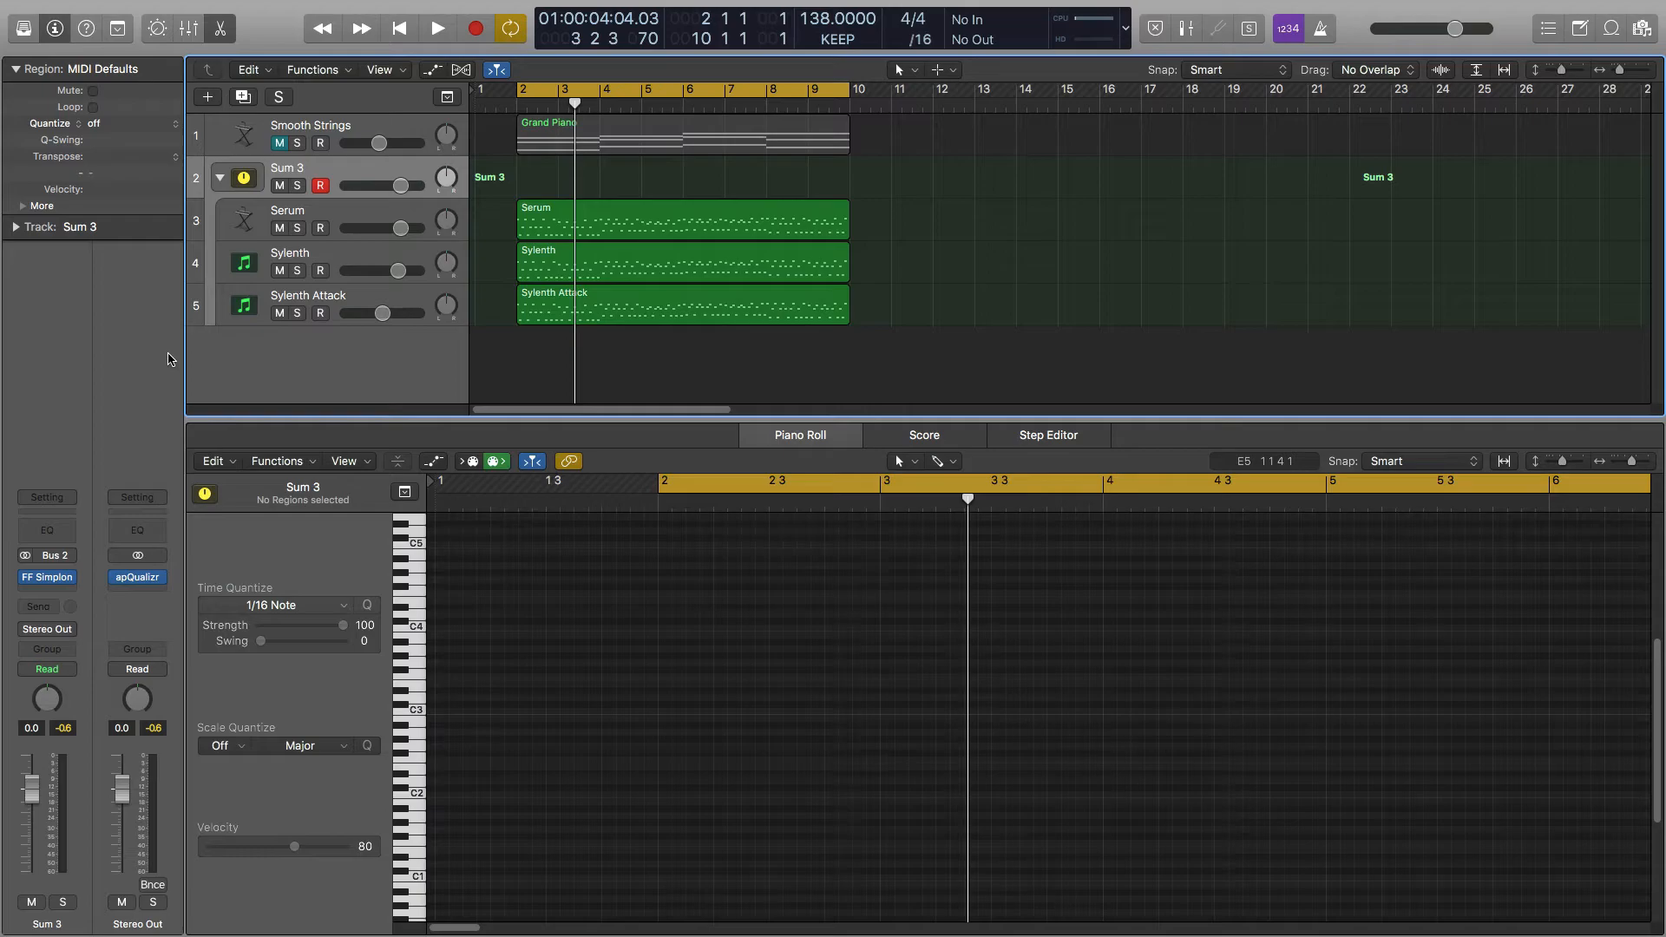
pyautogui.press('space')
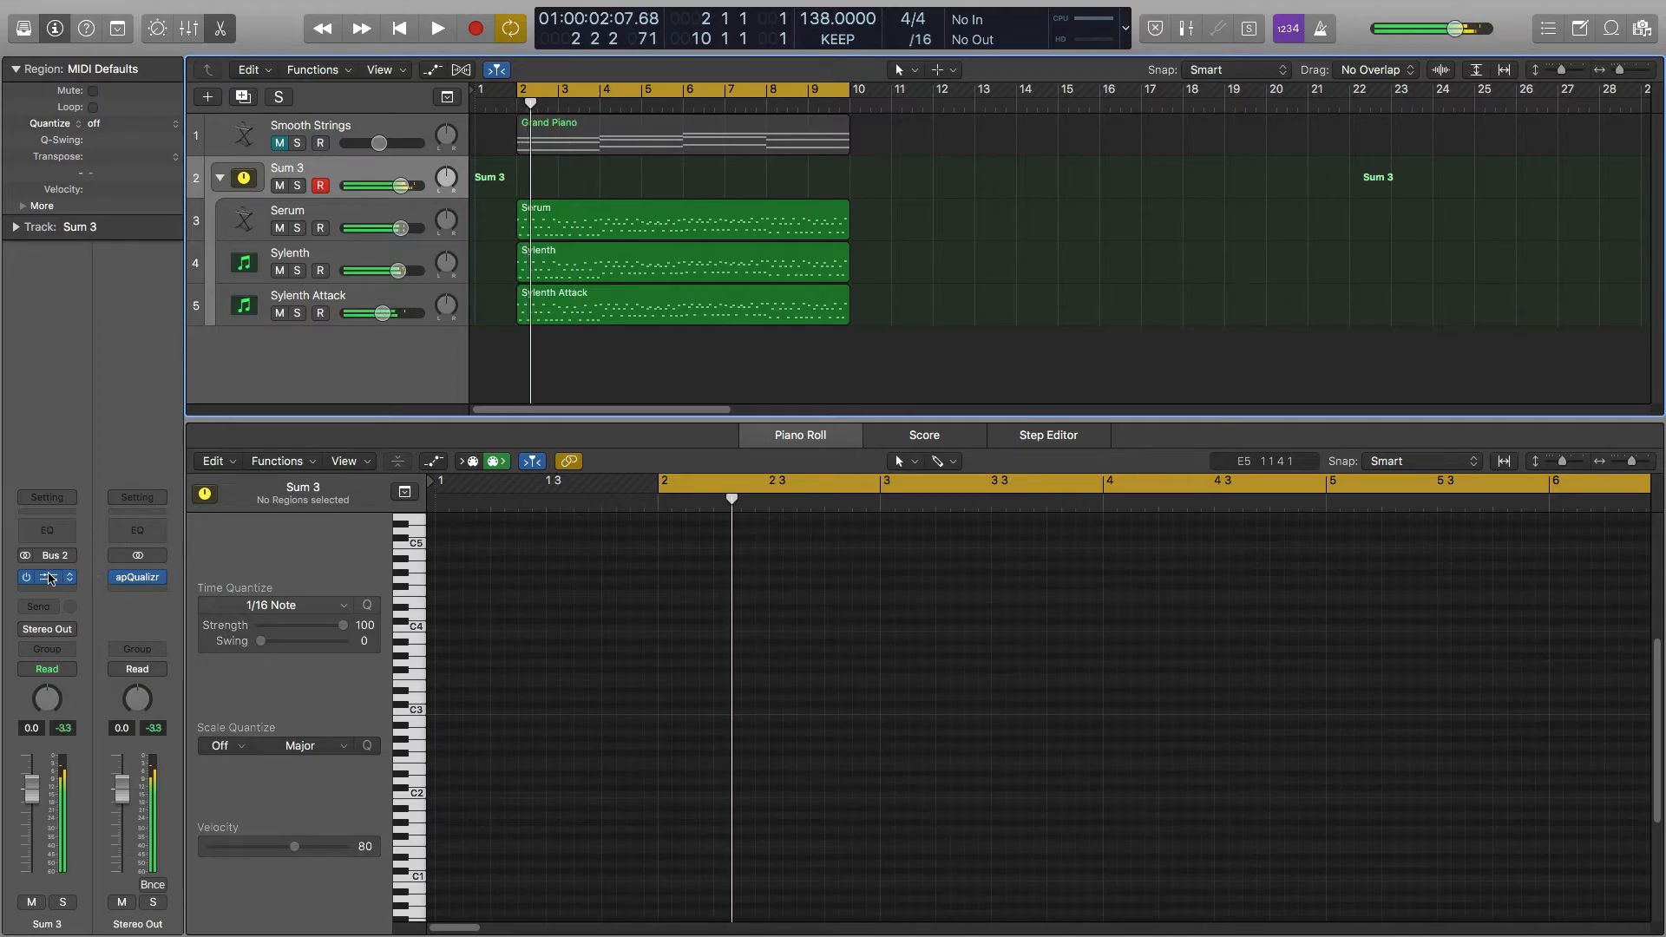
pyautogui.click(49, 577)
pyautogui.moveTo(1049, 425); pyautogui.dragTo(1012, 509)
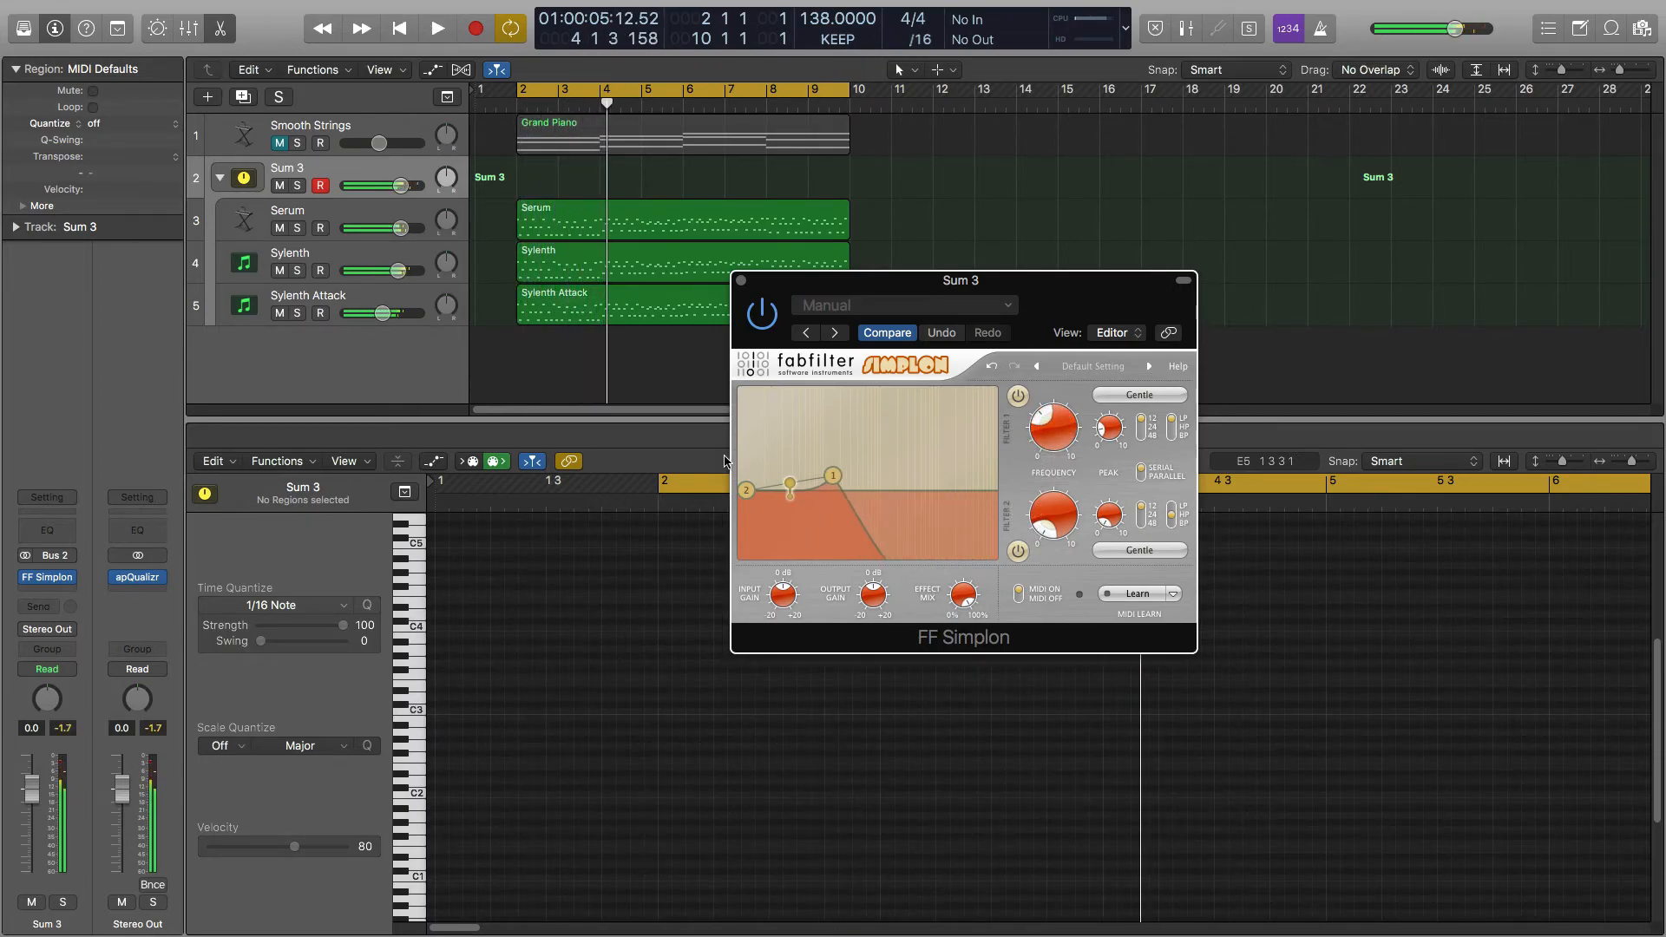
# - Examine the output bus options of the Sum 3 channel without changing its routing, and select the Serum track
pyautogui.click(48, 629)
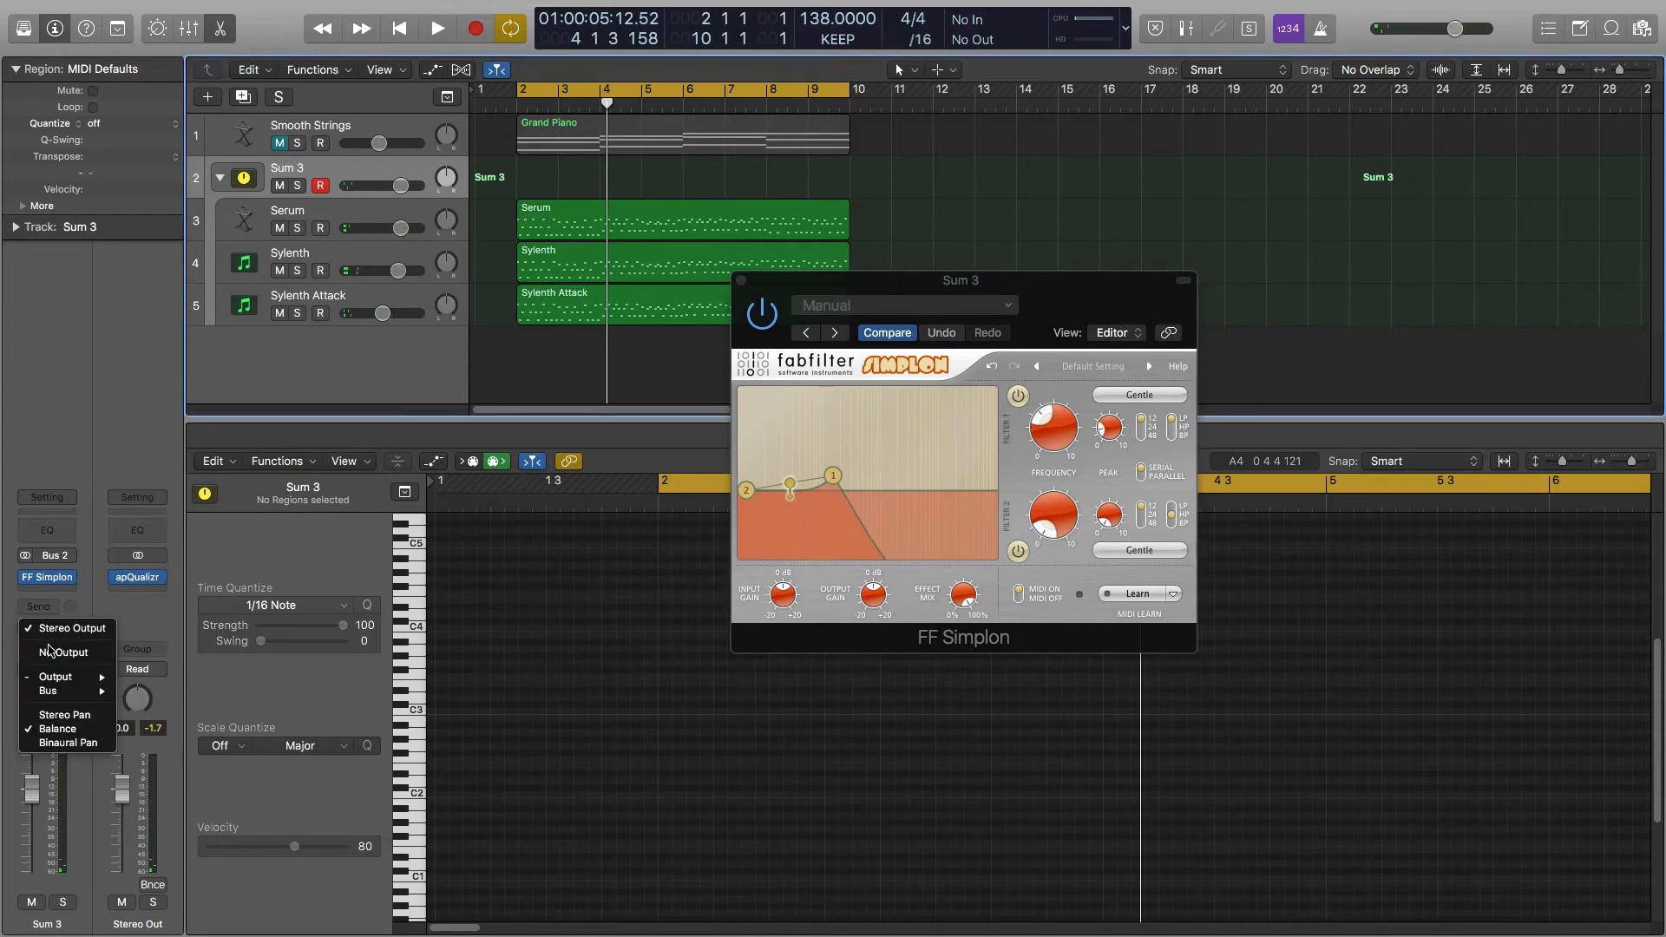
pyautogui.moveTo(55, 678)
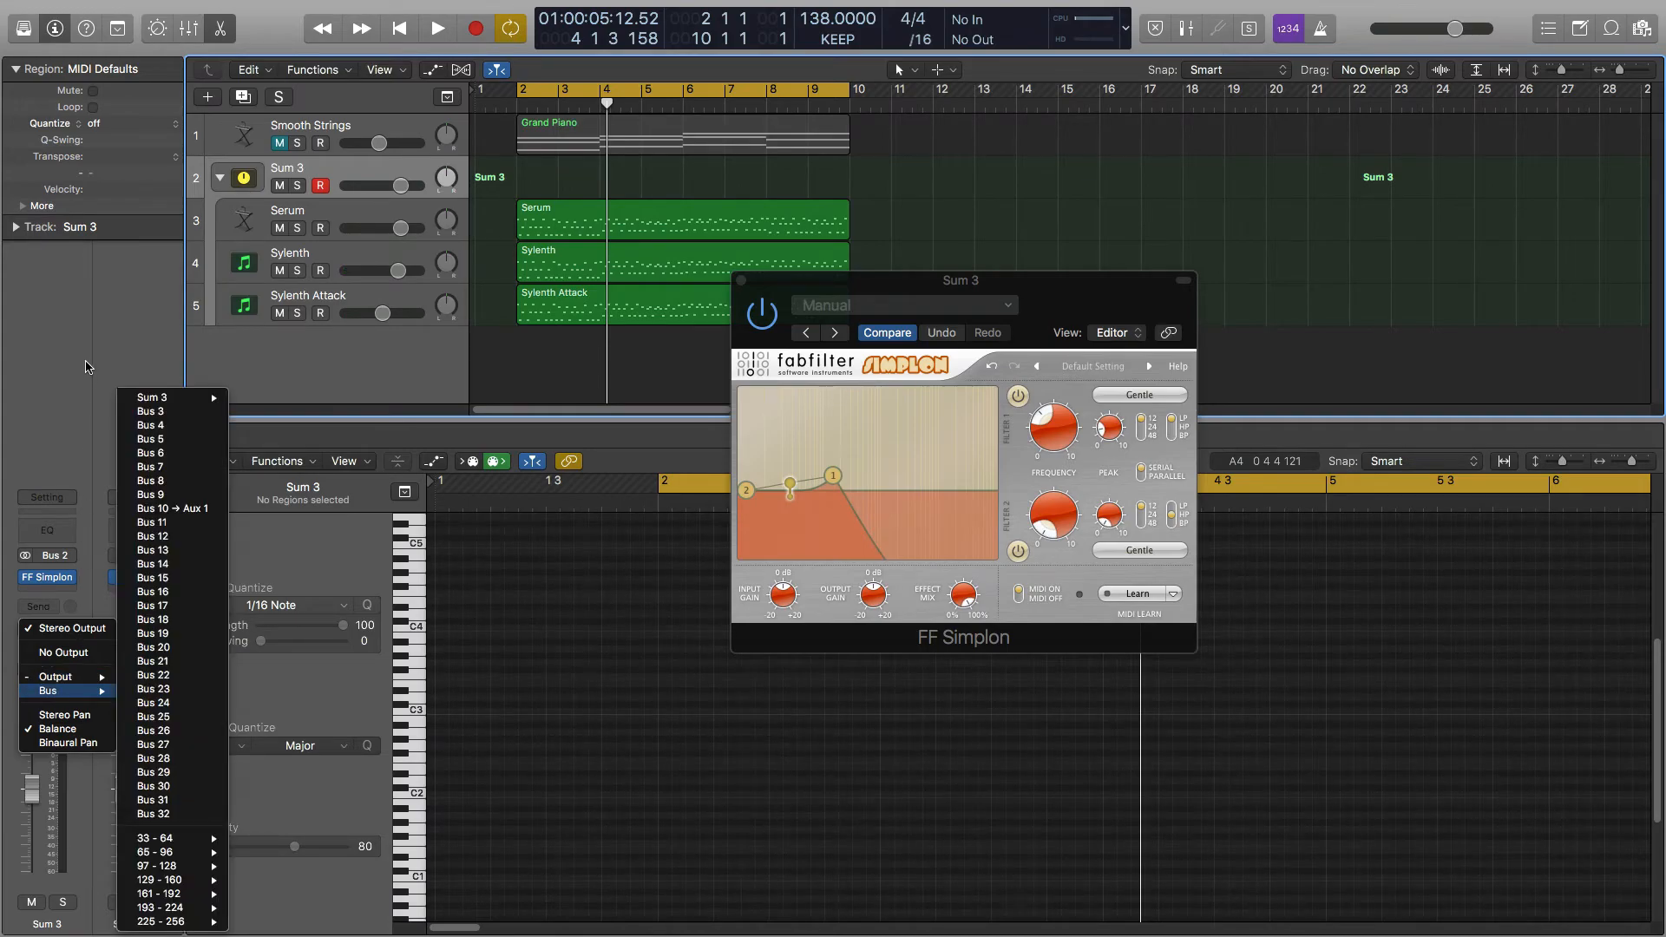
pyautogui.click(98, 328)
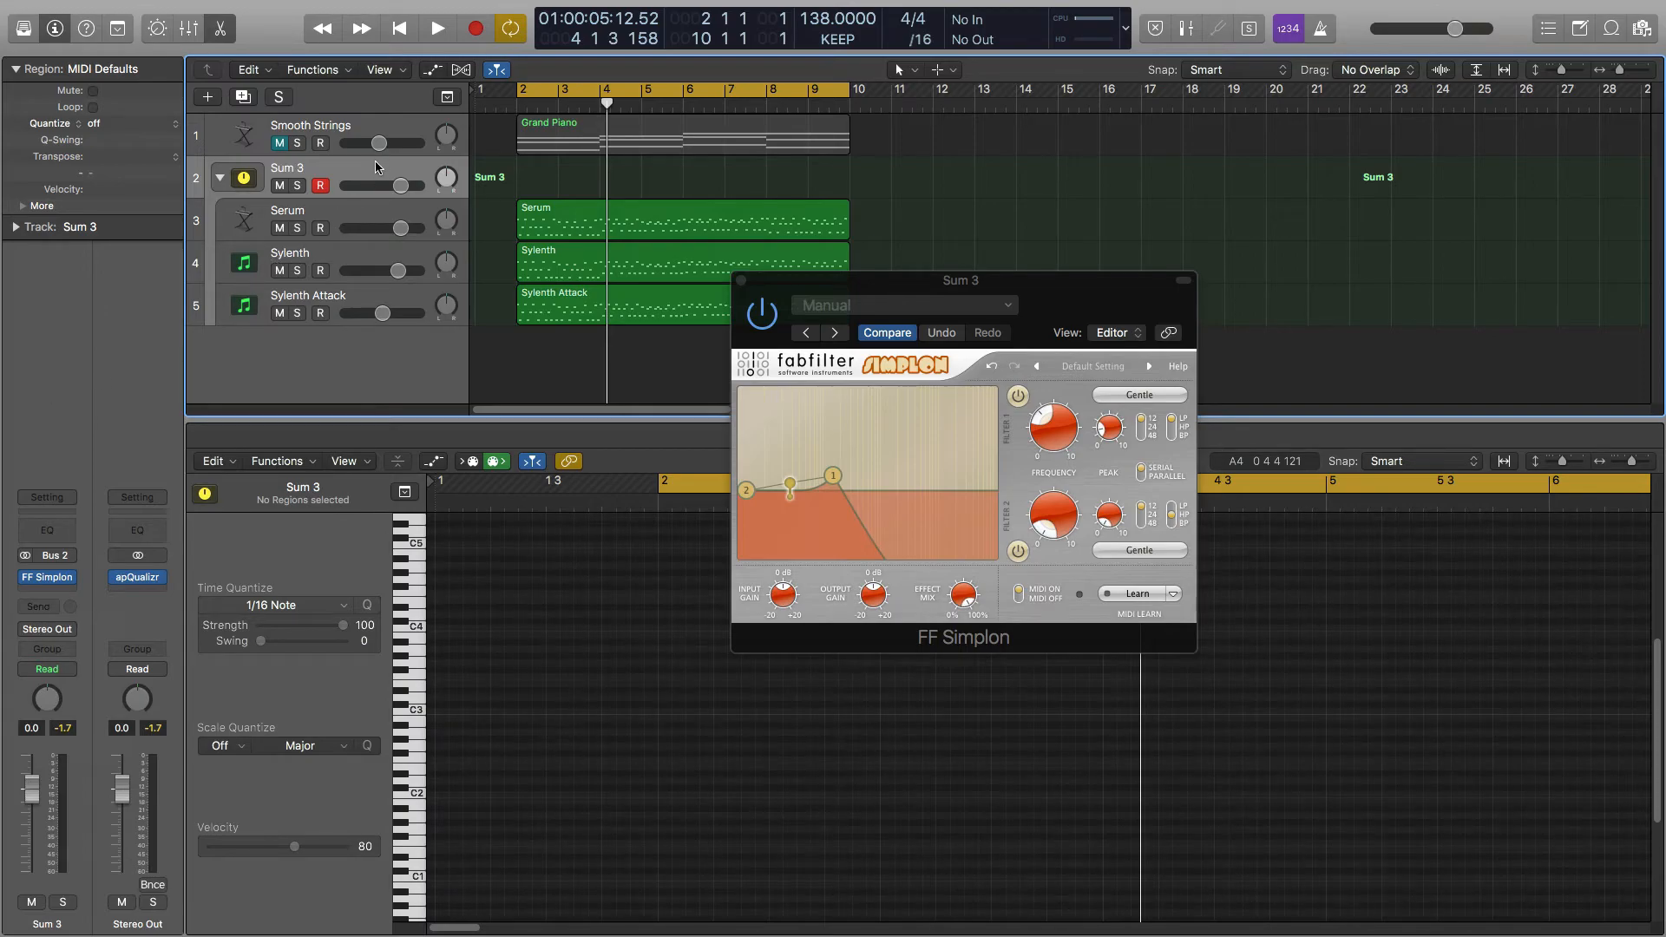
pyautogui.click(351, 212)
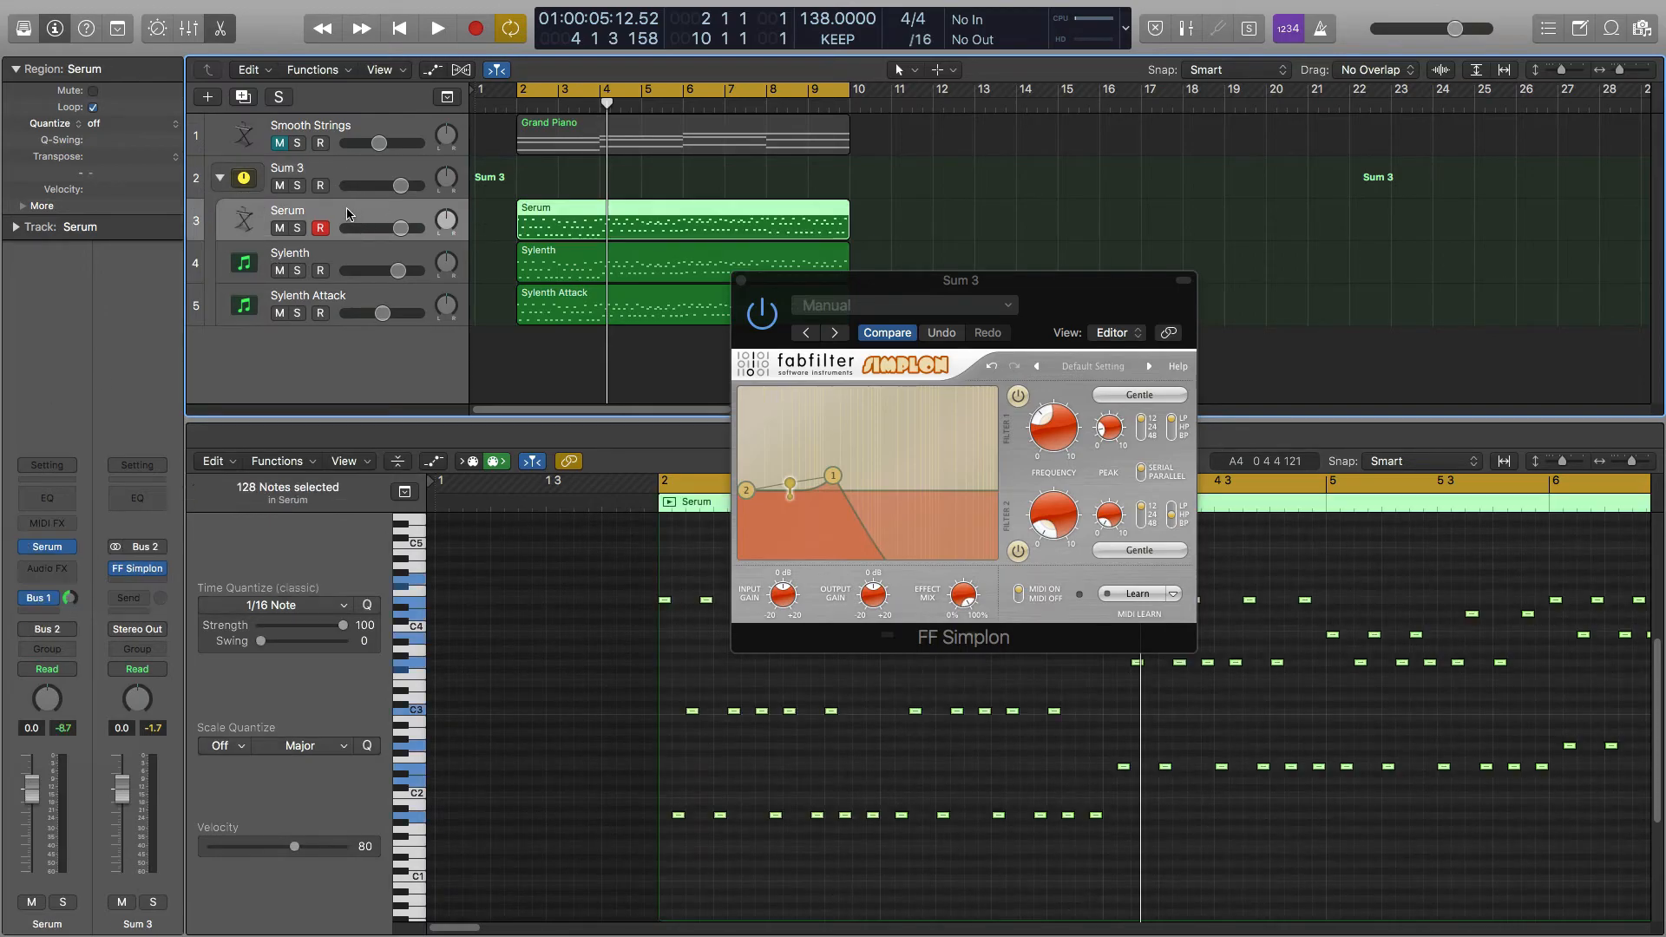
# - View Serum's Bus 1 reverb channel, and play the Sum 3 stack while raising FF Simplon's Filter 1 frequency to about 914 Hz
pyautogui.click(41, 601)
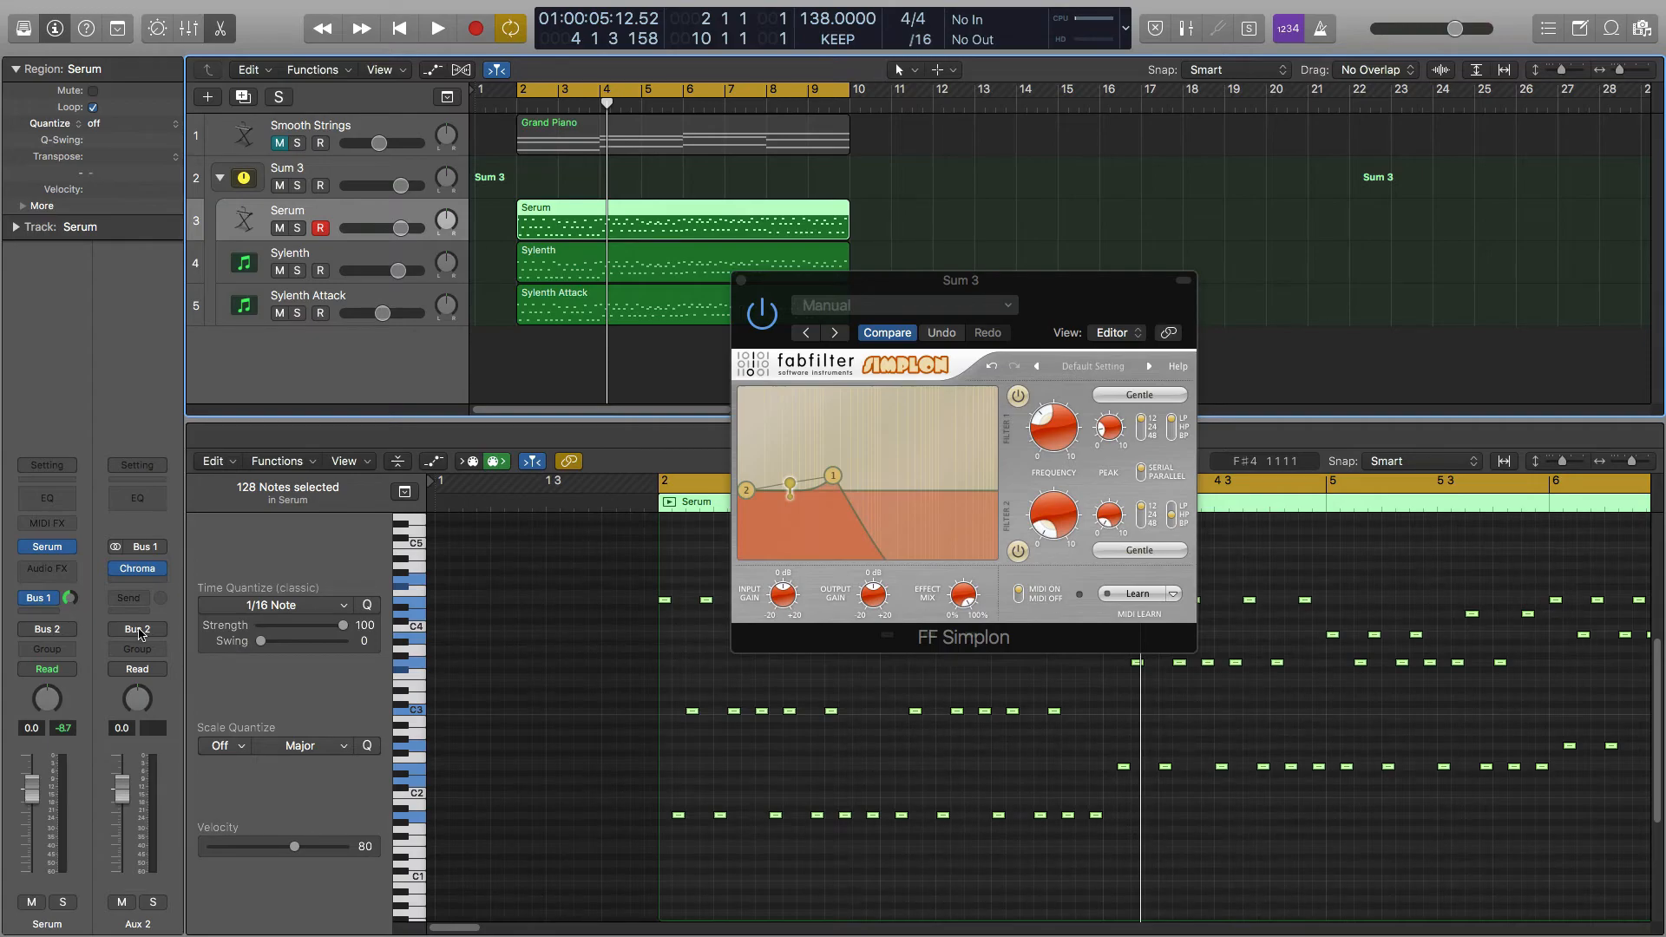
pyautogui.click(340, 170)
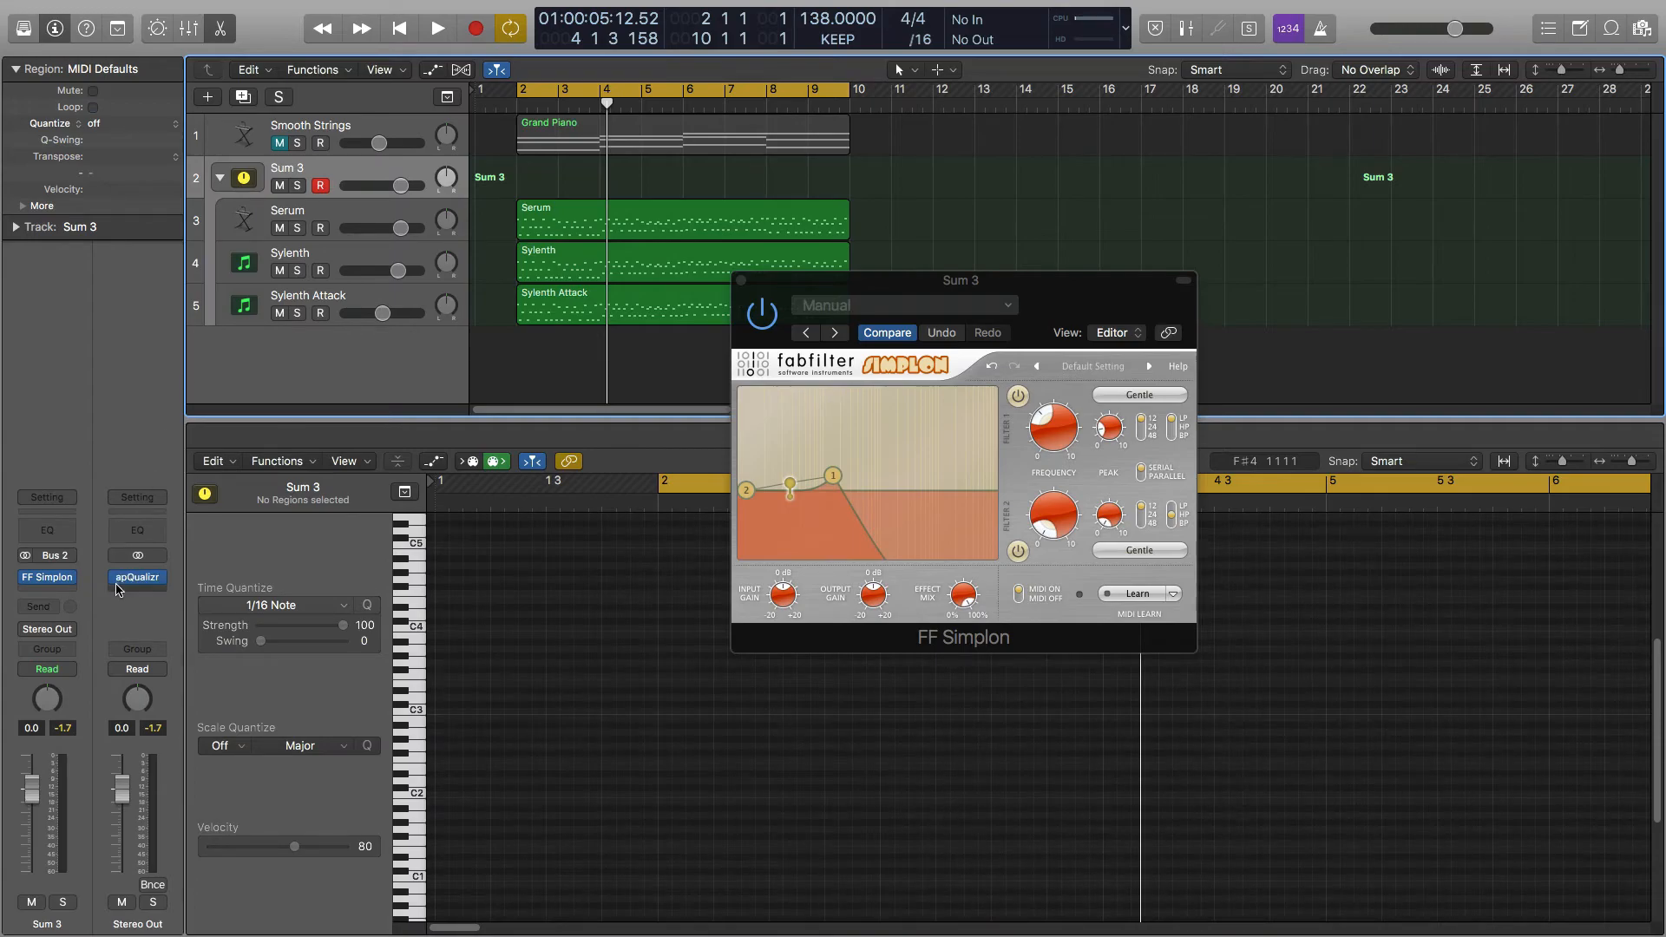
pyautogui.moveTo(48, 580)
pyautogui.press('space')
pyautogui.moveTo(1035, 443); pyautogui.dragTo(1037, 382)
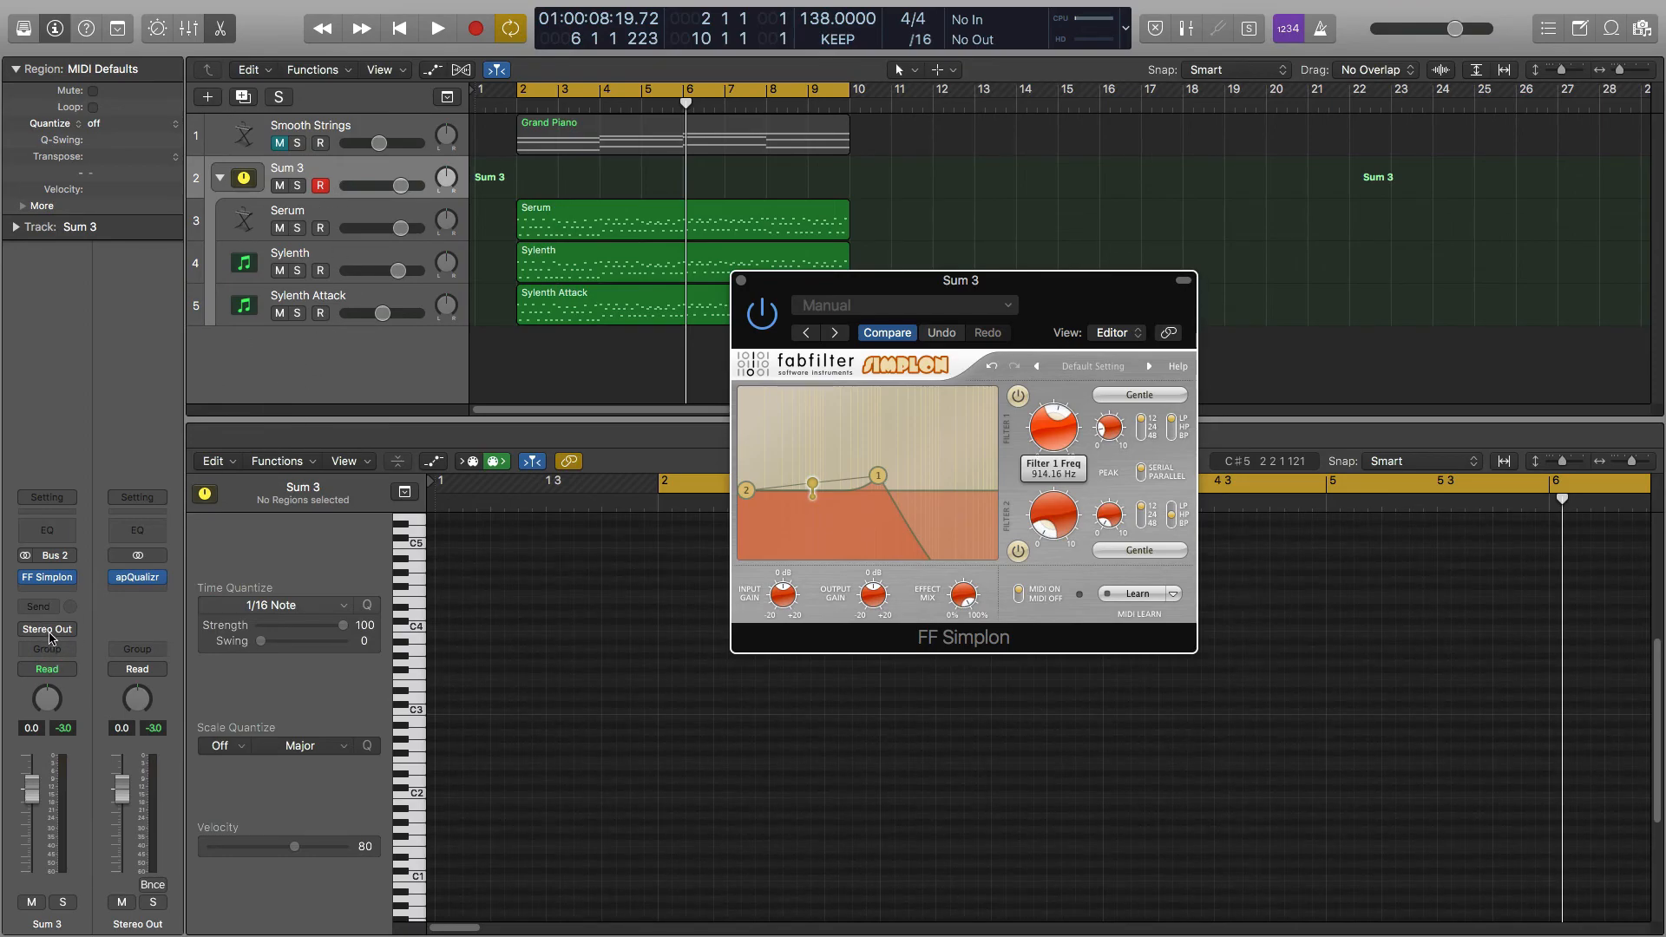
# - Show the Bus 1 reverb aux from the Serum track and examine its output bus options without changing the routing
pyautogui.click(354, 208)
pyautogui.click(38, 605)
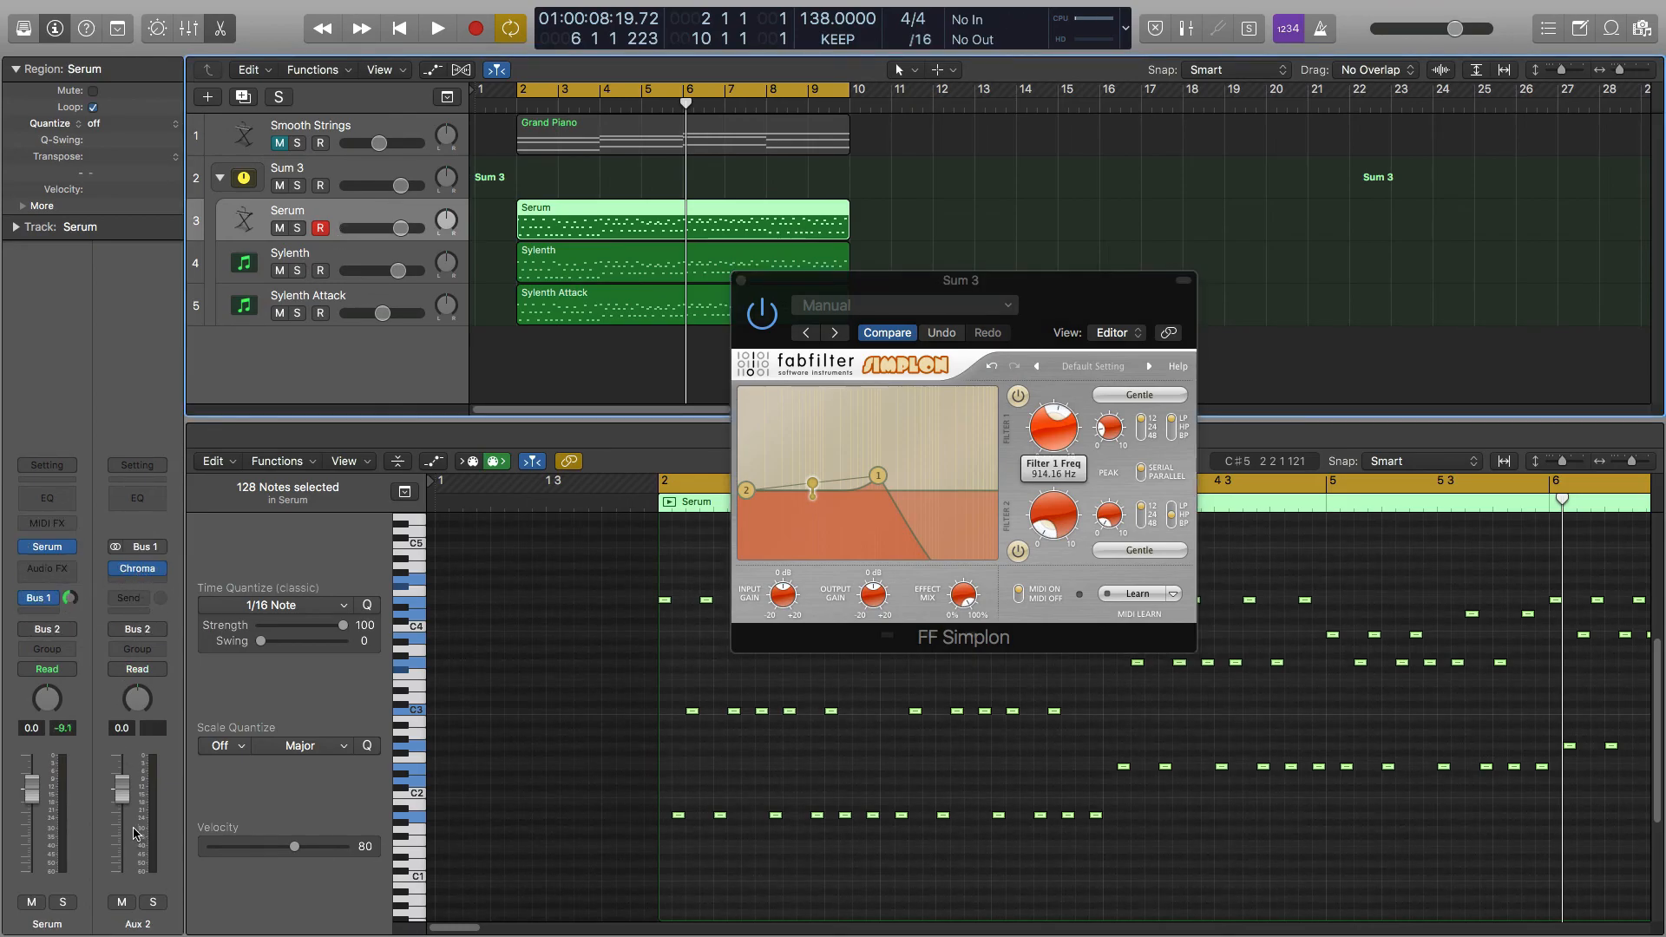
pyautogui.click(139, 629)
pyautogui.moveTo(139, 692)
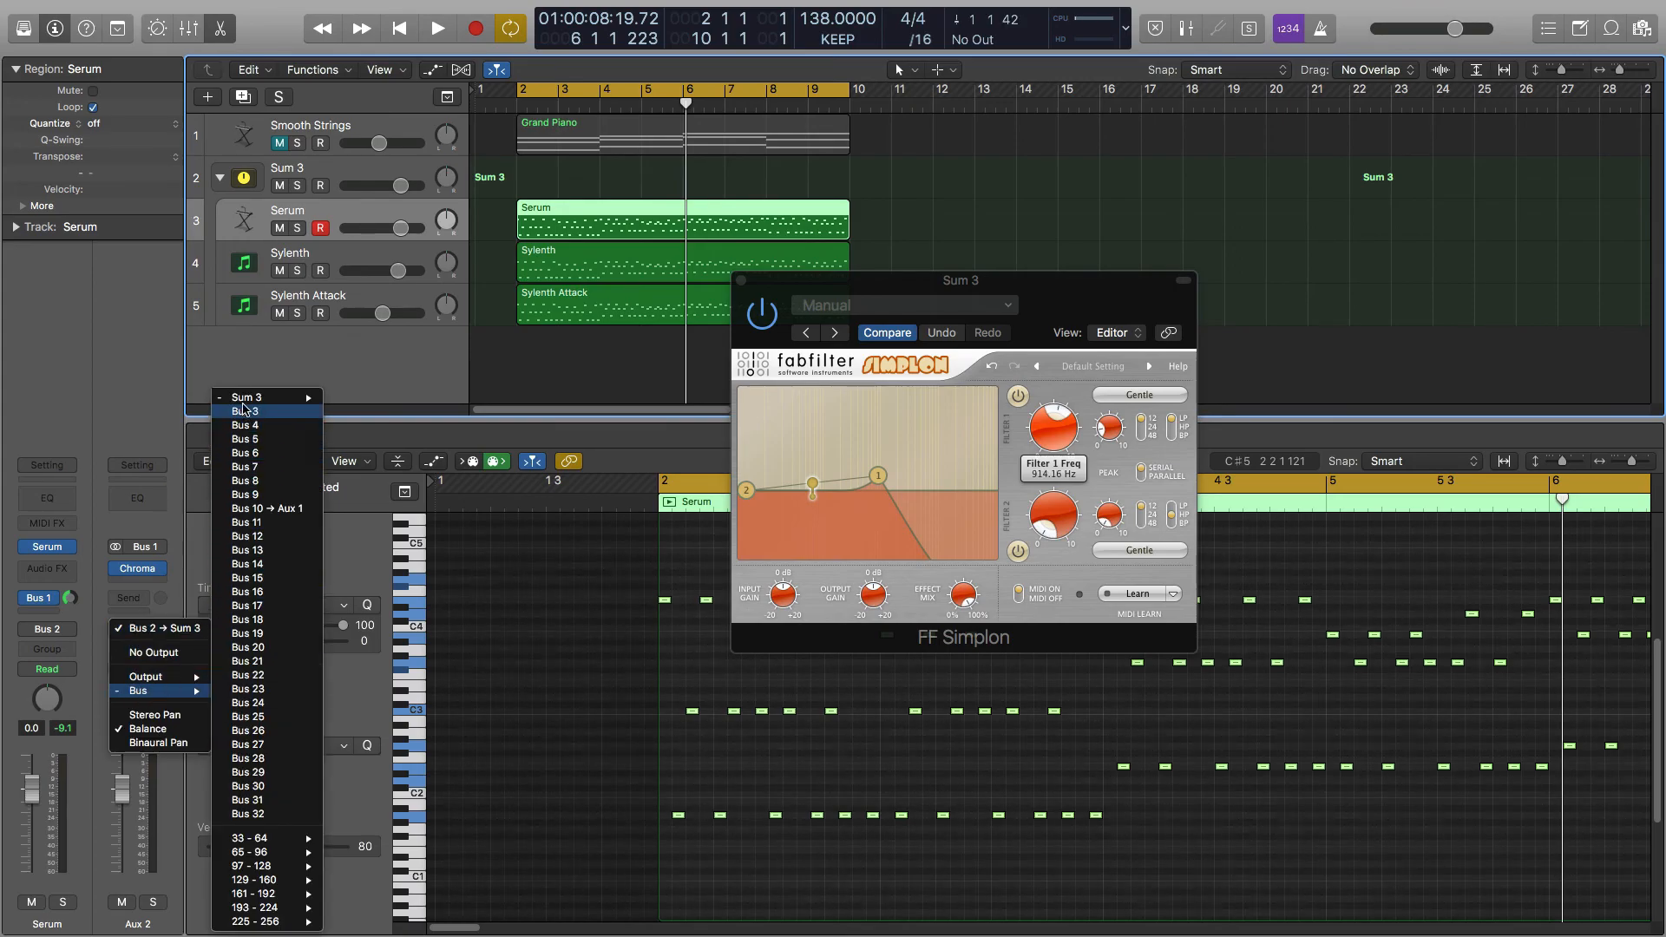
pyautogui.moveTo(244, 400)
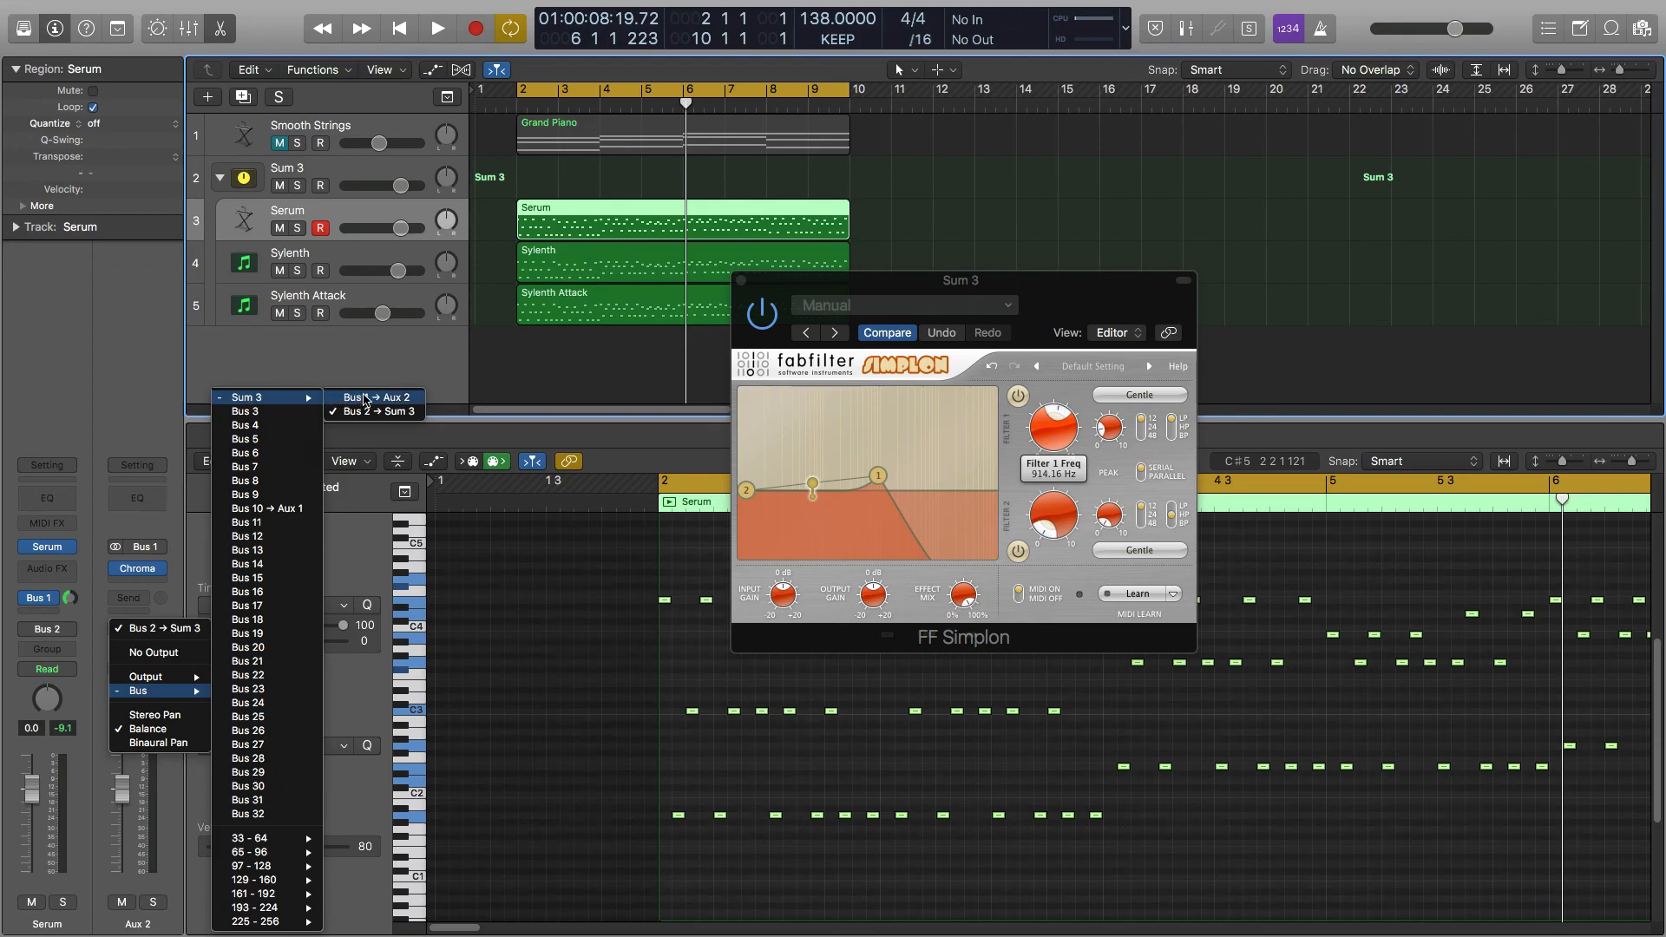
pyautogui.click(1044, 320)
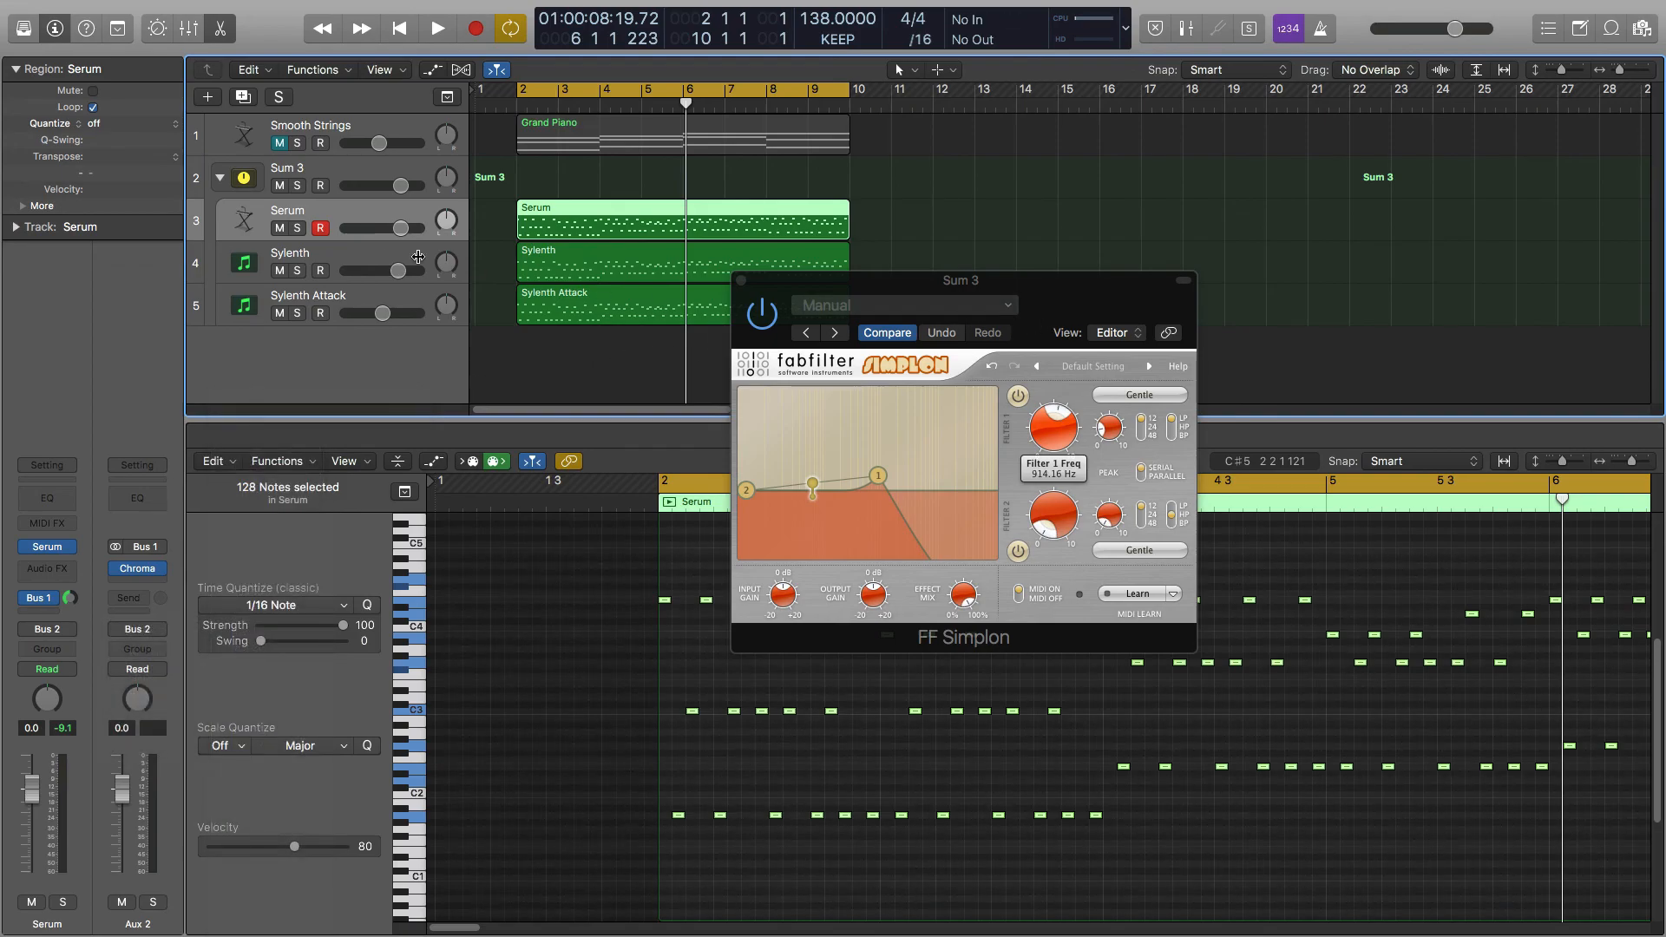